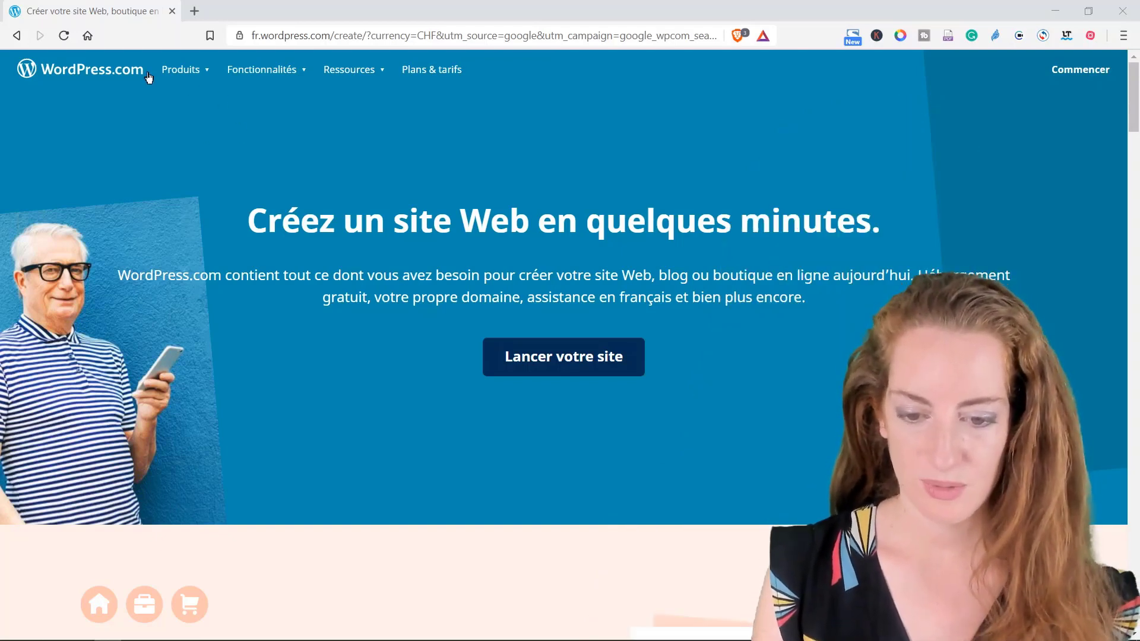
Start creating a new site and dismiss the cookie notice on the domain search page.
left_click(534, 361)
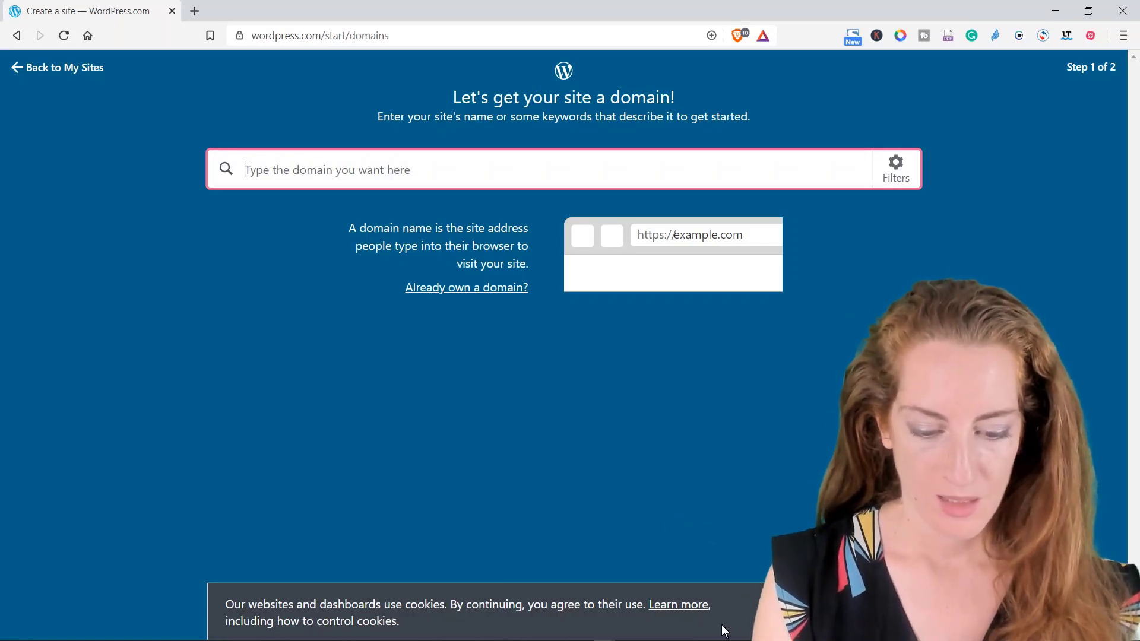
left_click(625, 630)
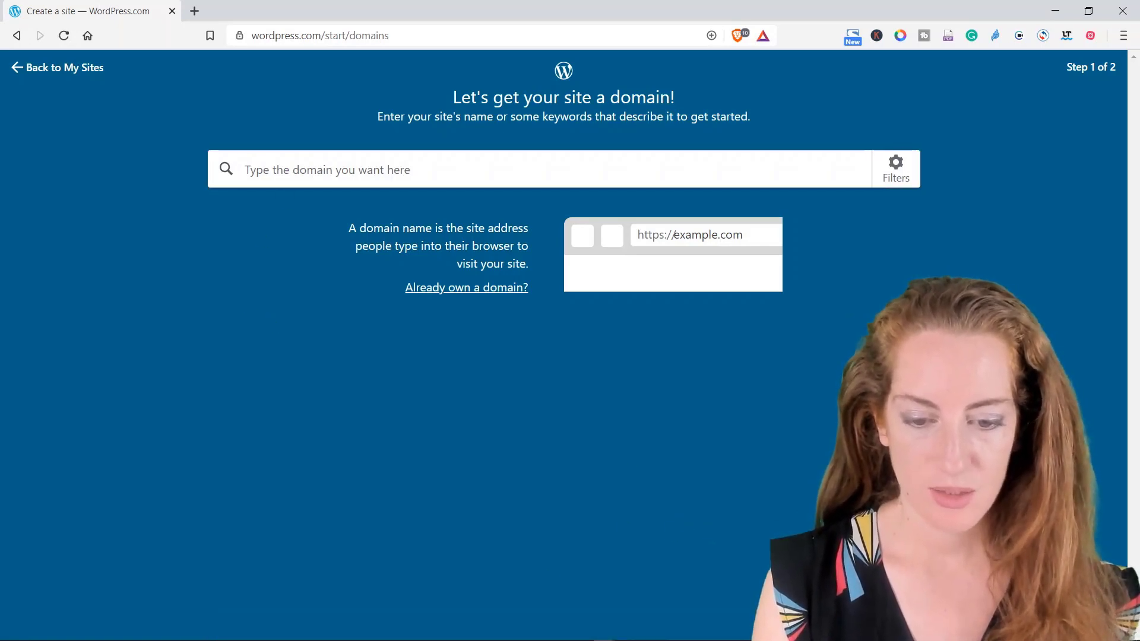
left_click(327, 169)
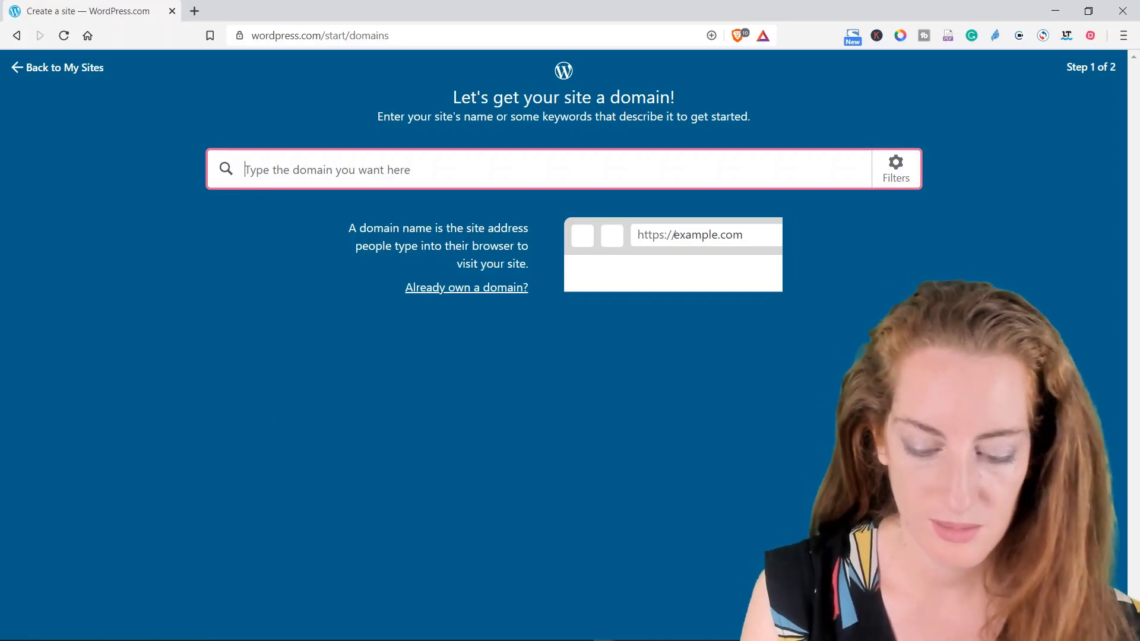
Search for a site domain with the keywords "les supers formateurs".
type("les formateurs")
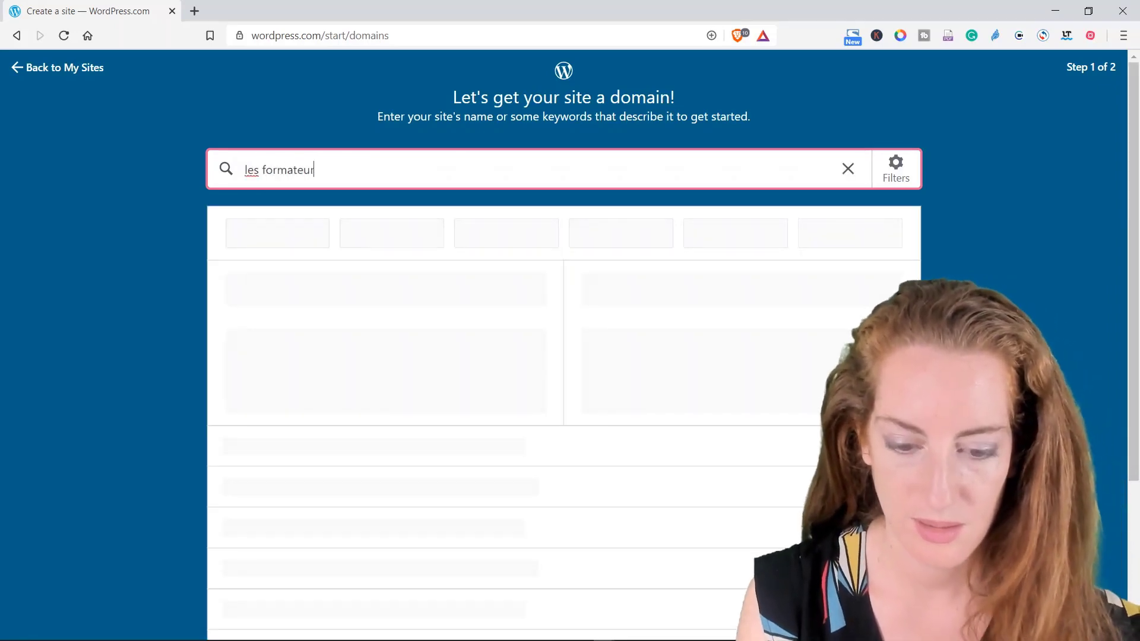
key("BackSpace")
key("BackSpace")
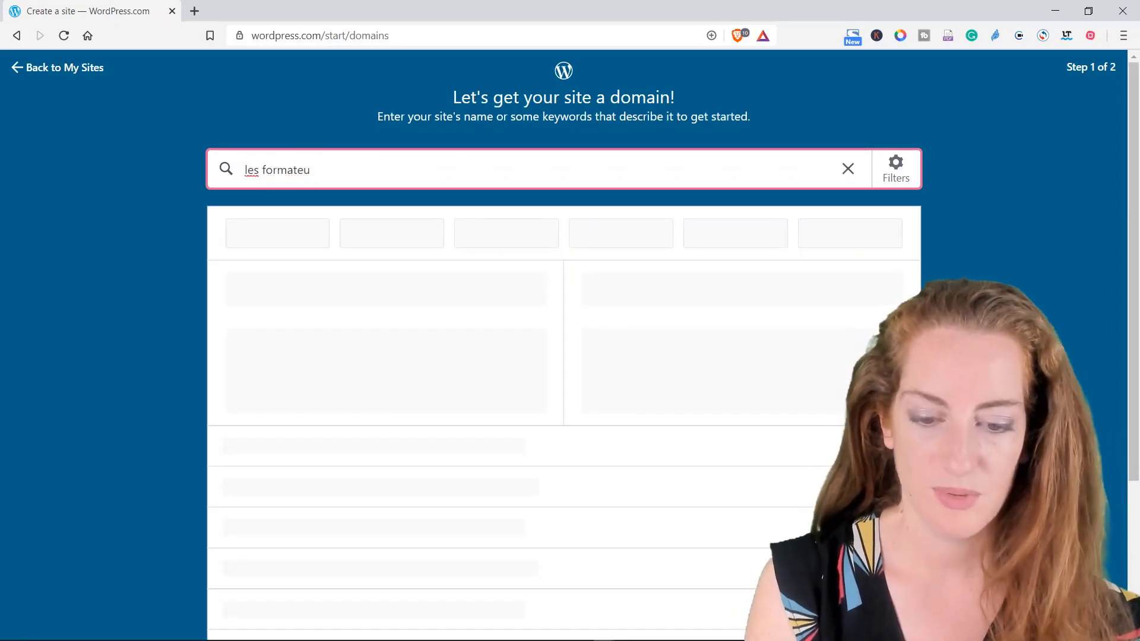
key("BackSpace")
key("BackSpace")
key("BackSpace")
key("BackSpace")
type("s supers fo")
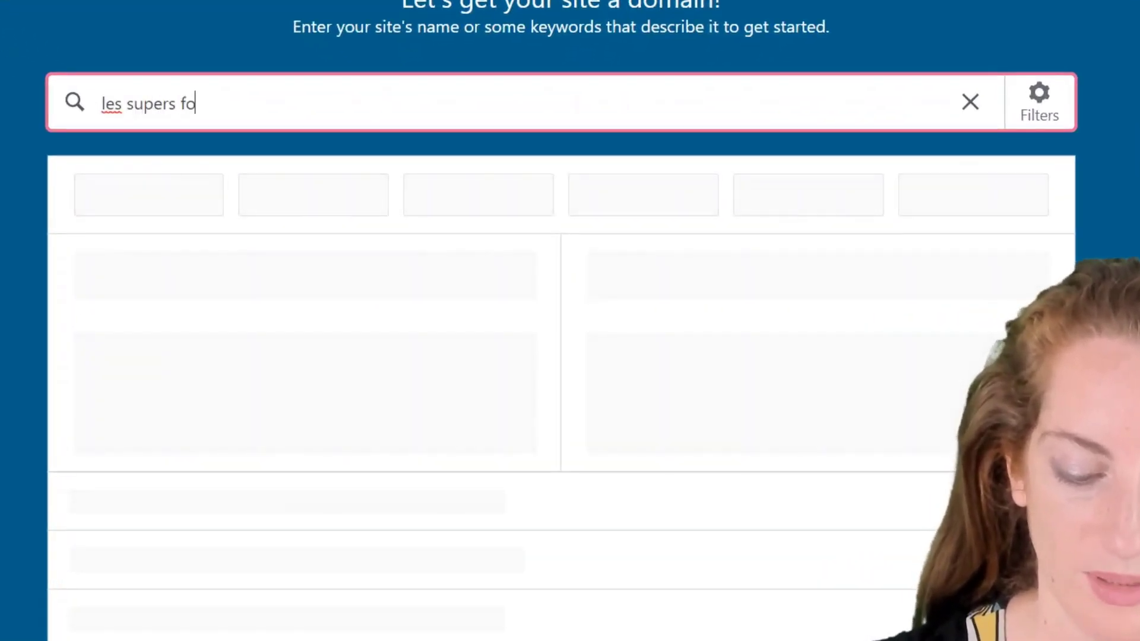
type("rmateurs")
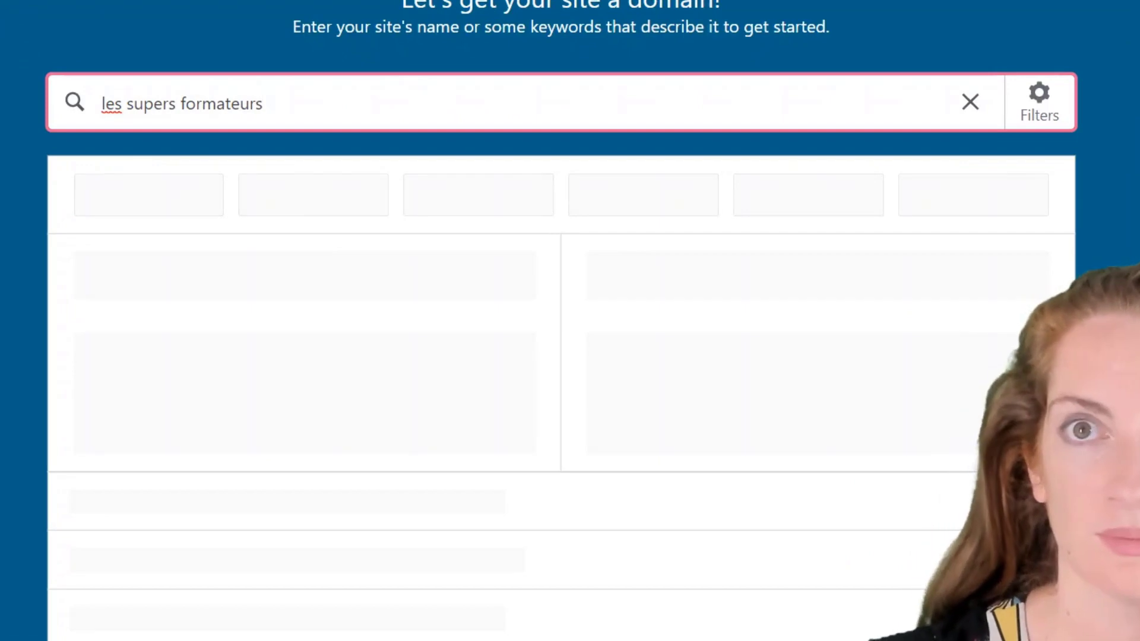
Remove the spaces between the words so the domain search reads "lessupersformateurs".
key("ctrl+Left")
key("ctrl+Left")
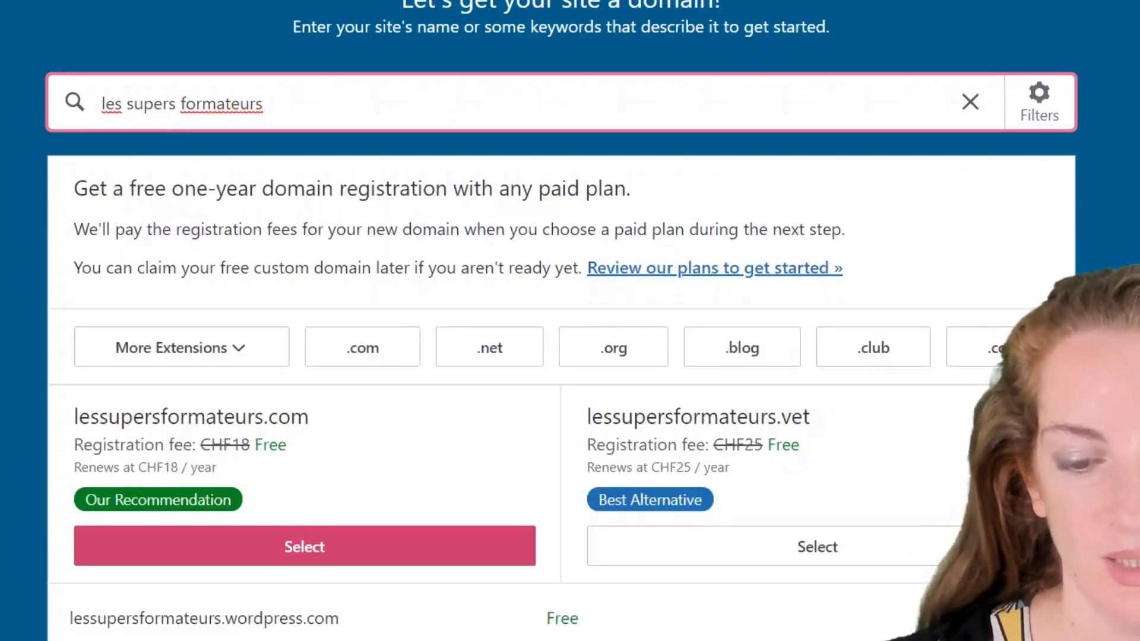
key("BackSpace")
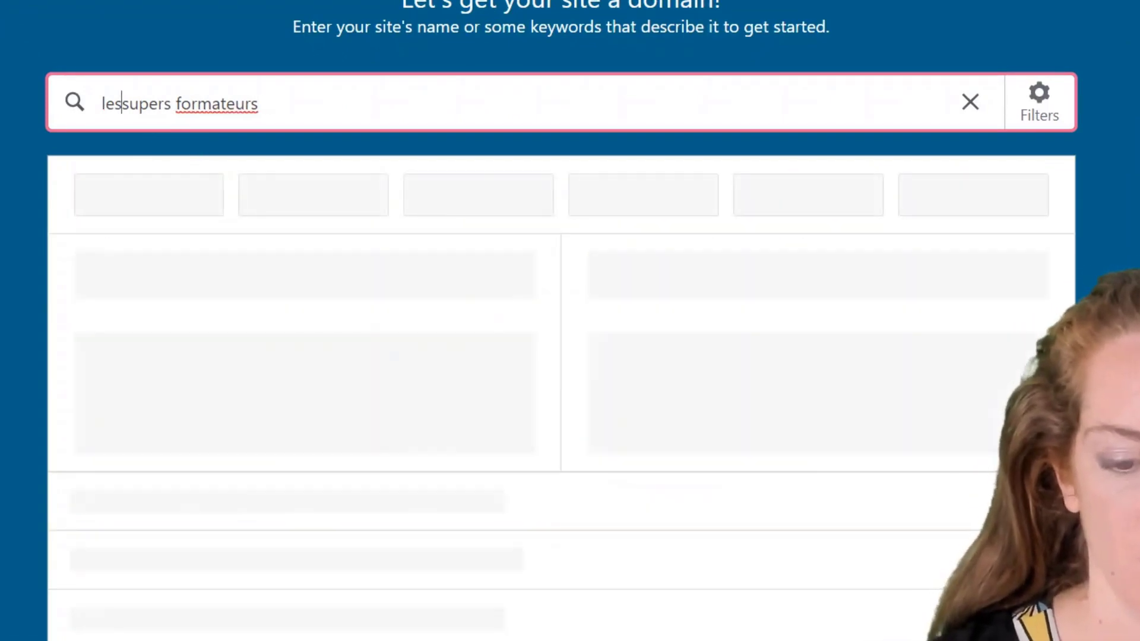
key("BackSpace")
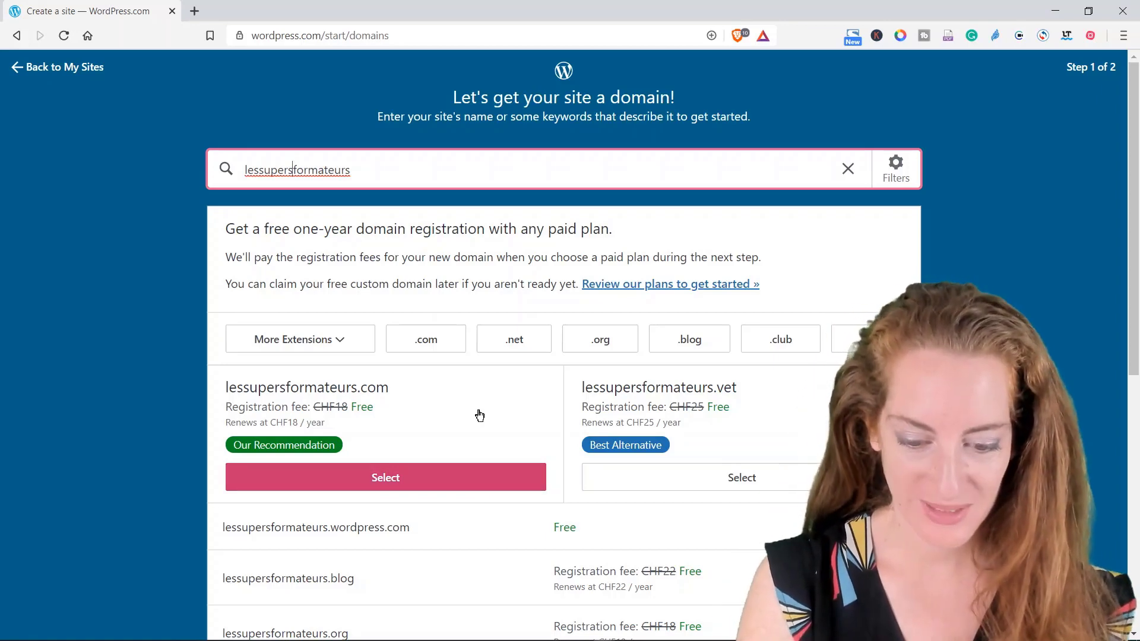
Choose the free address lessupersformateurs.wordpress.com and start with a free site instead of a paid plan.
scroll(478, 414, "down", 2)
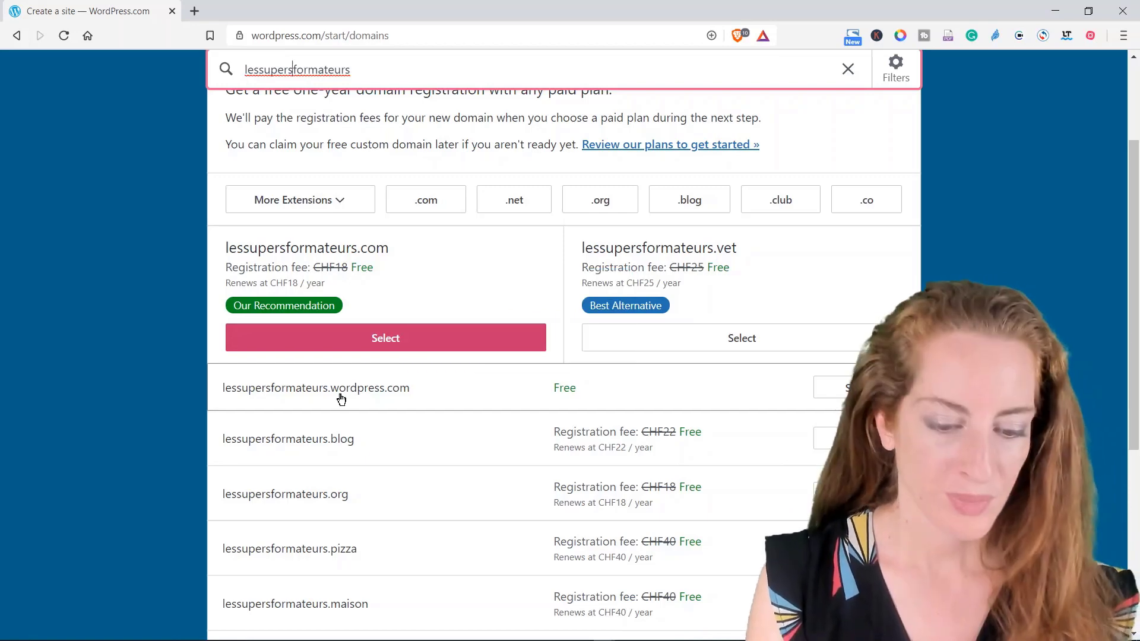
left_click(341, 399)
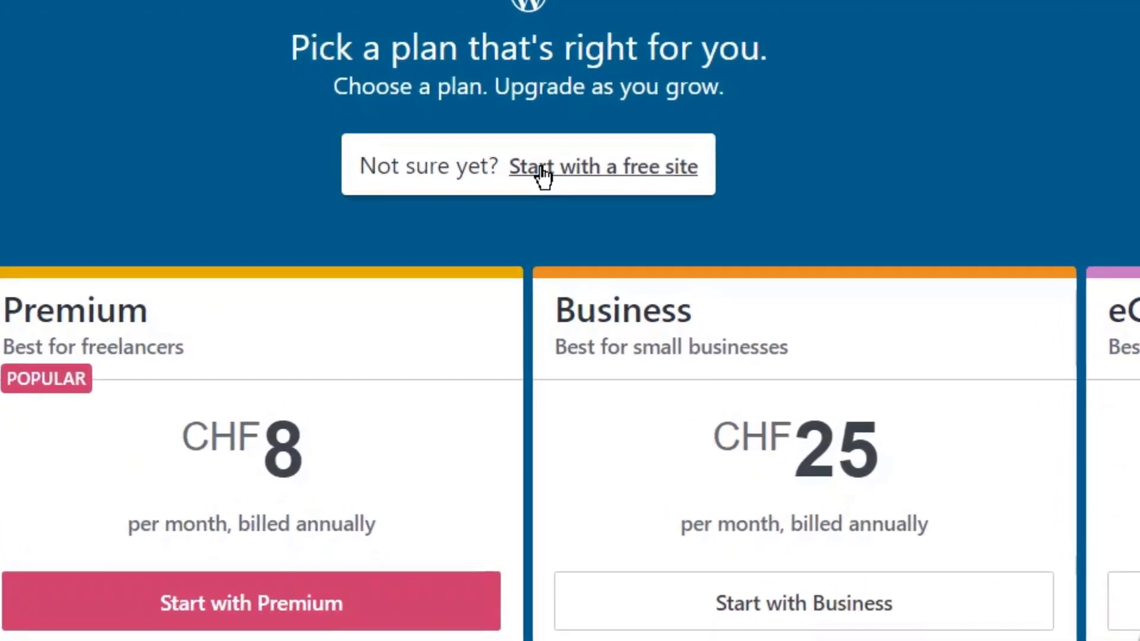
left_click(542, 169)
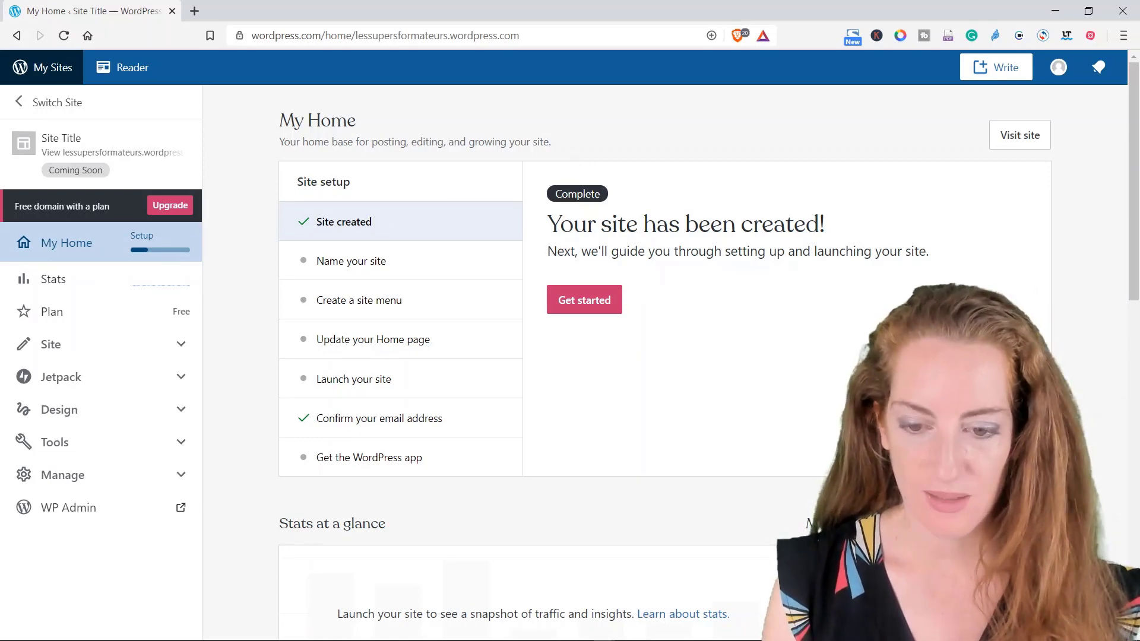
Look over the new site's home dashboard and open the site's general settings.
left_click_drag(357, 122, 277, 121)
scroll(504, 414, "down", 6)
scroll(503, 414, "down", 6)
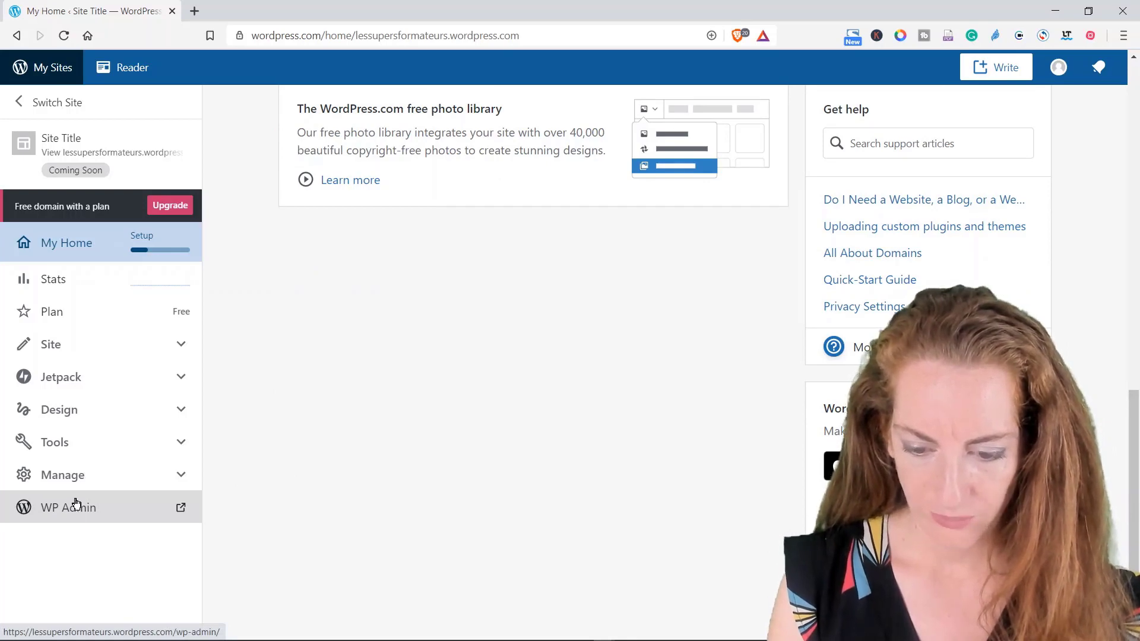
left_click(181, 475)
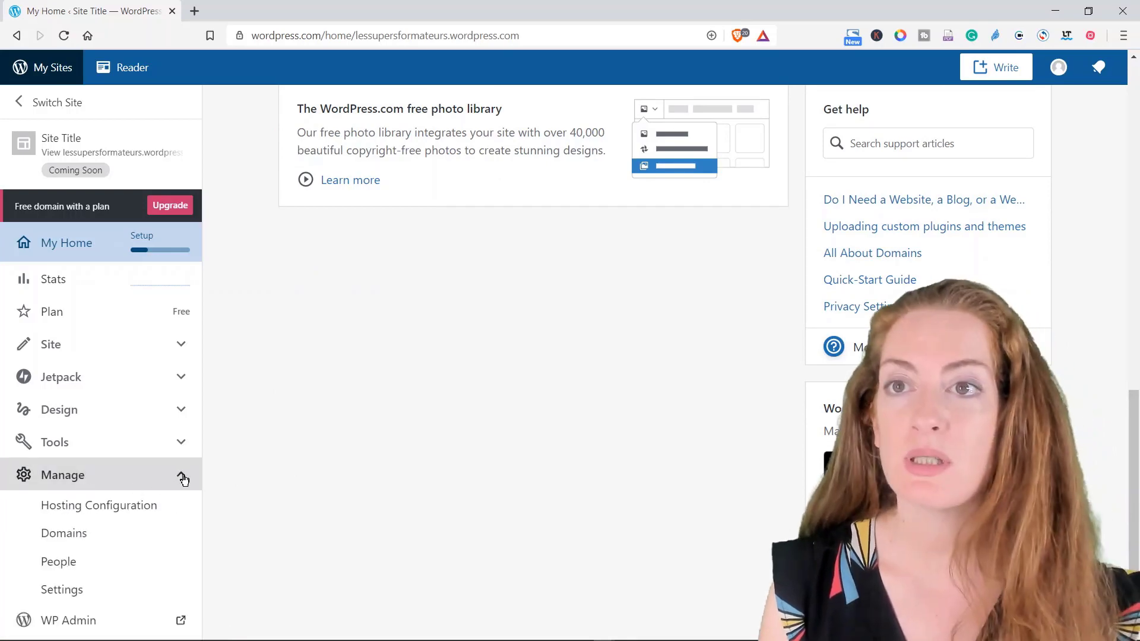
left_click(77, 590)
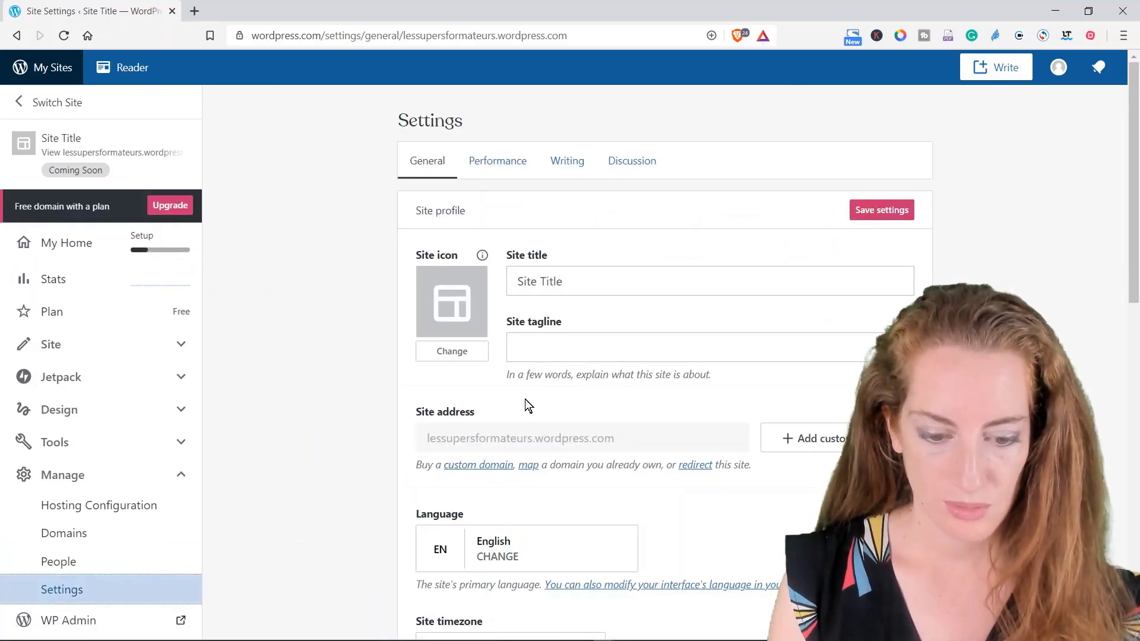
Set the site's primary language to Français.
left_click(498, 552)
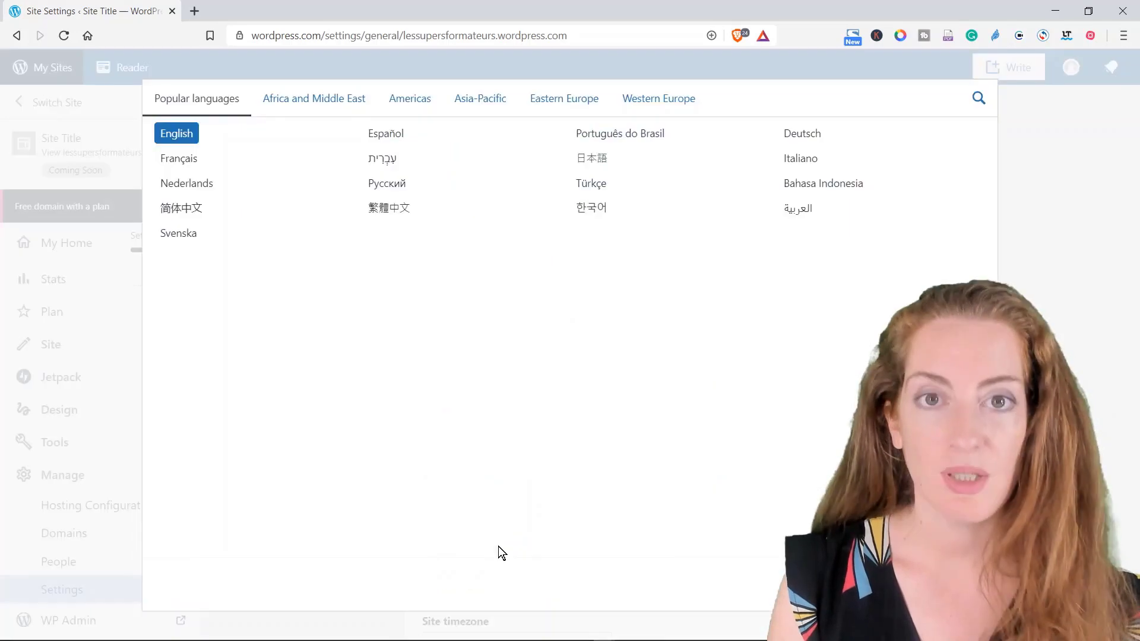
left_click(182, 163)
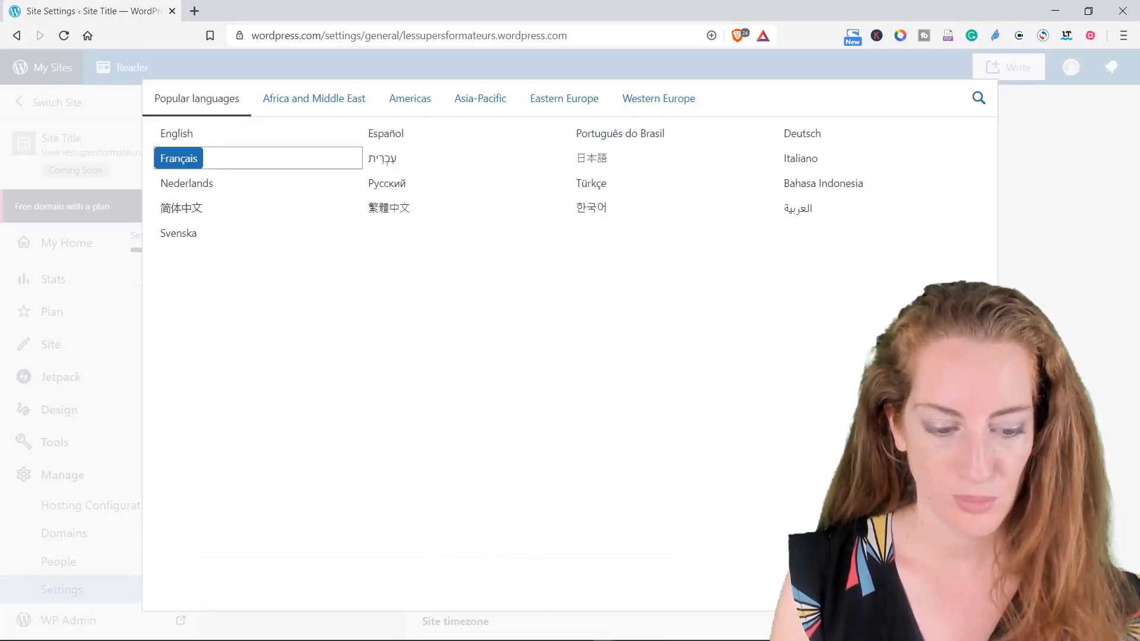
key("Return")
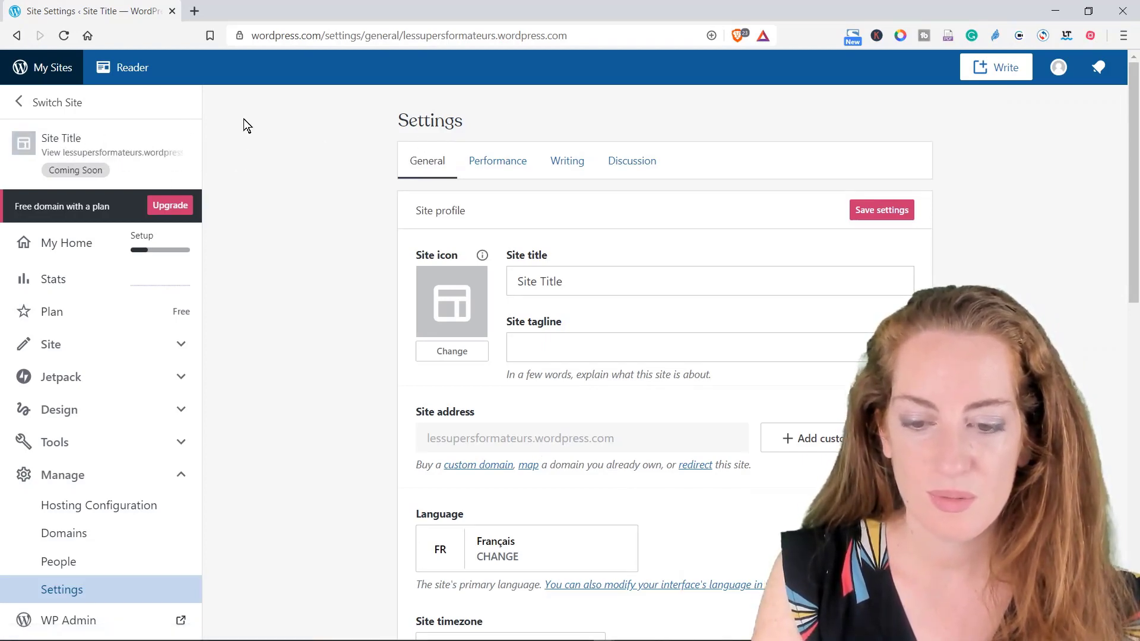
Go through the "Name your site" setup task and set the site title to "les supers formateurs".
left_click(55, 70)
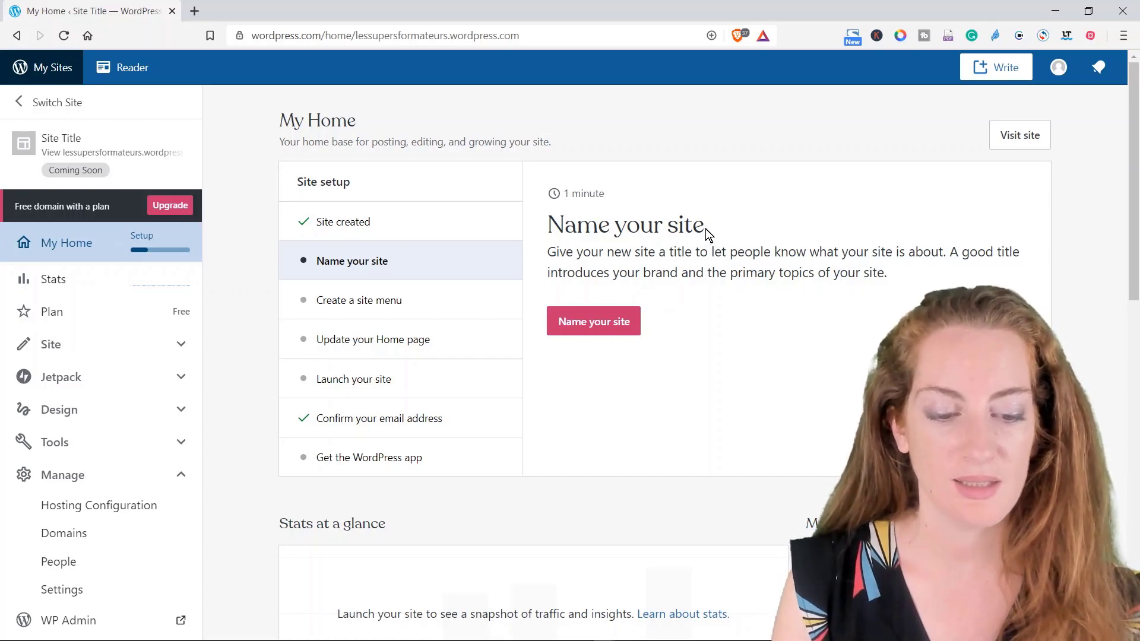
left_click(600, 324)
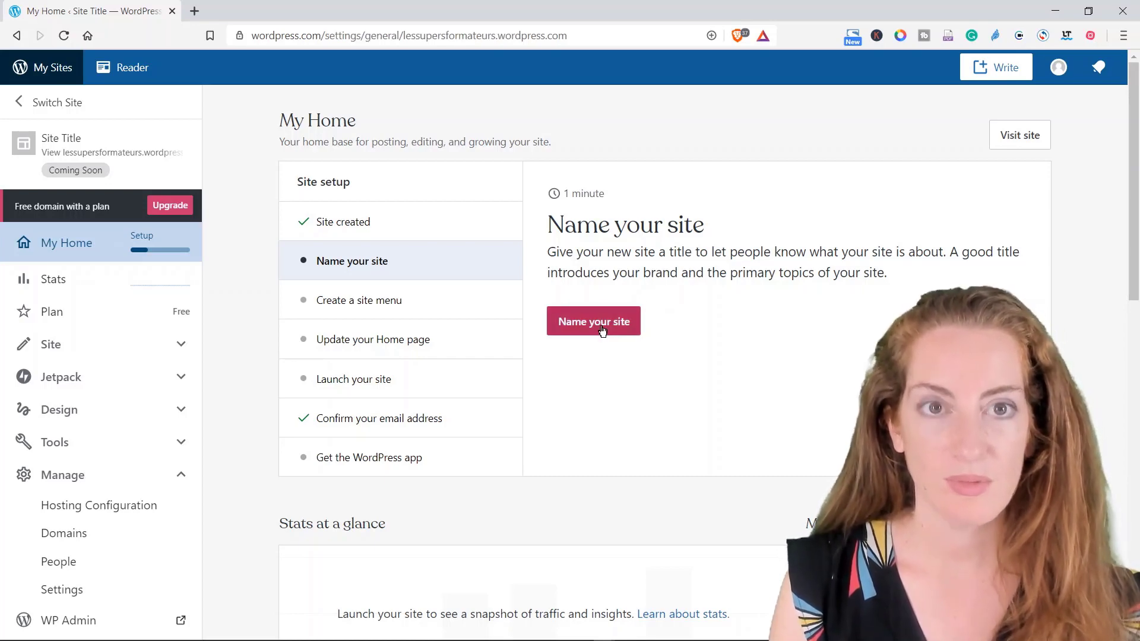
left_click_drag(569, 281, 500, 282)
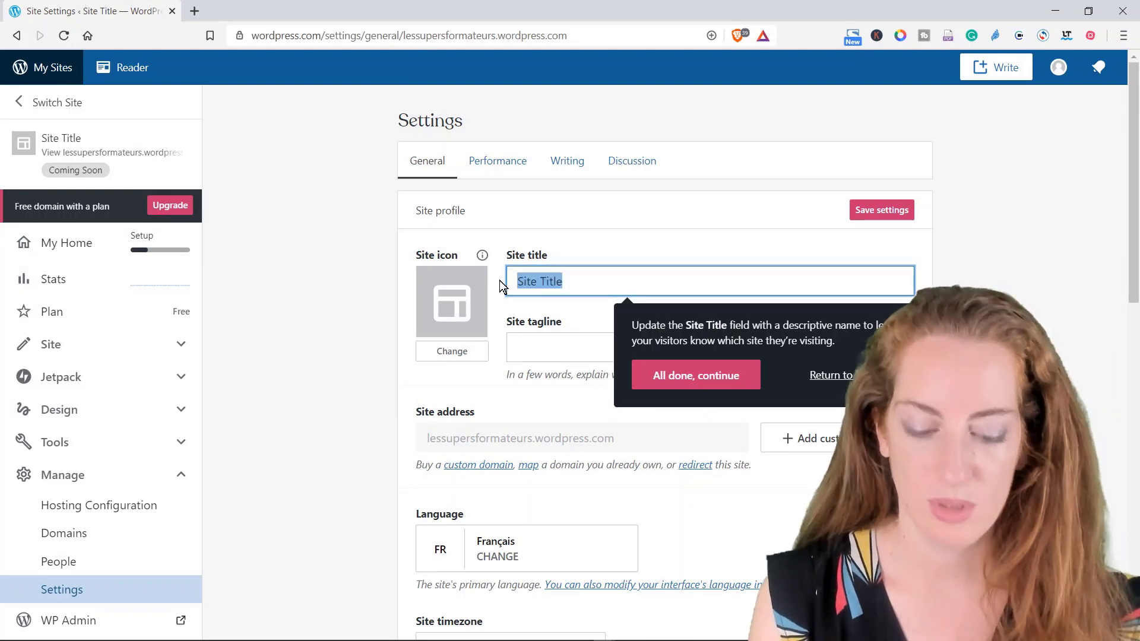
type("les supers")
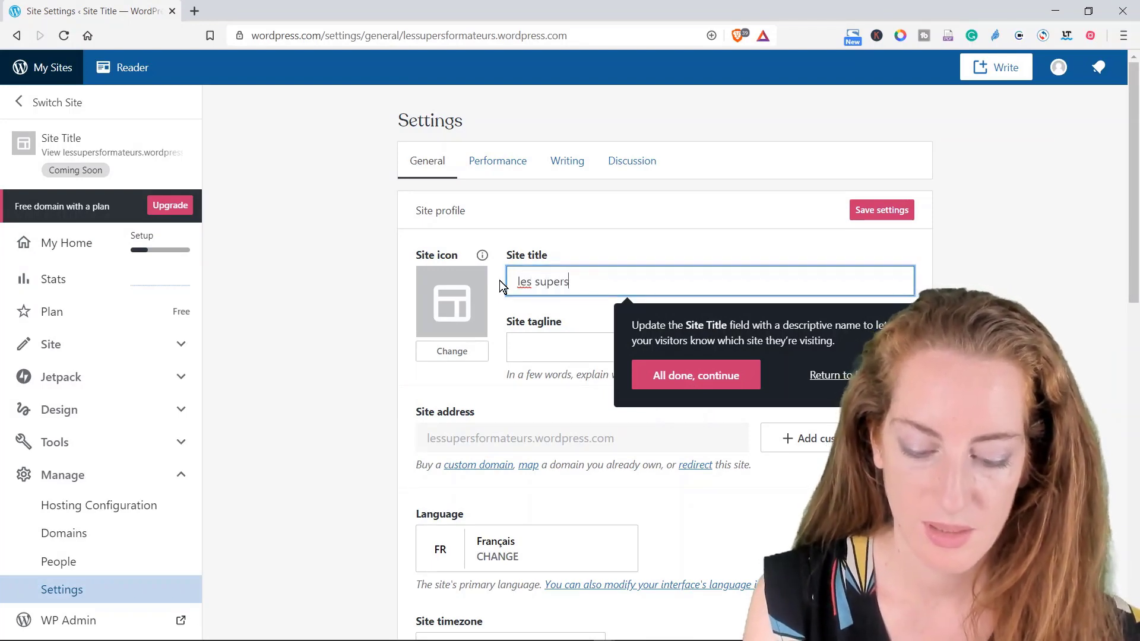
type(" formateurs")
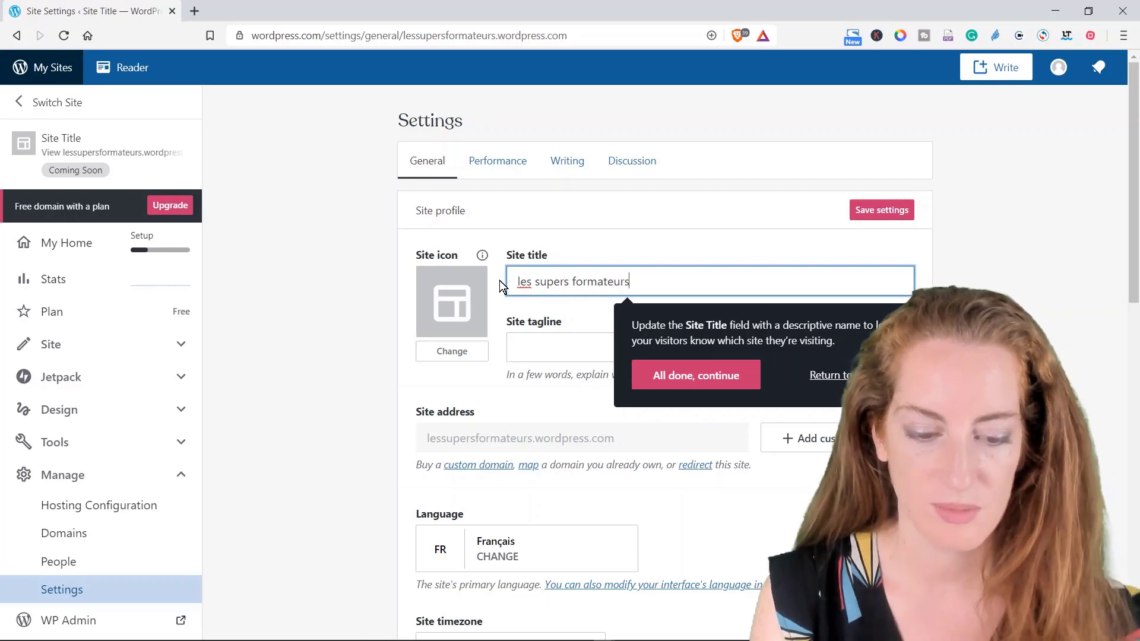
left_click(683, 381)
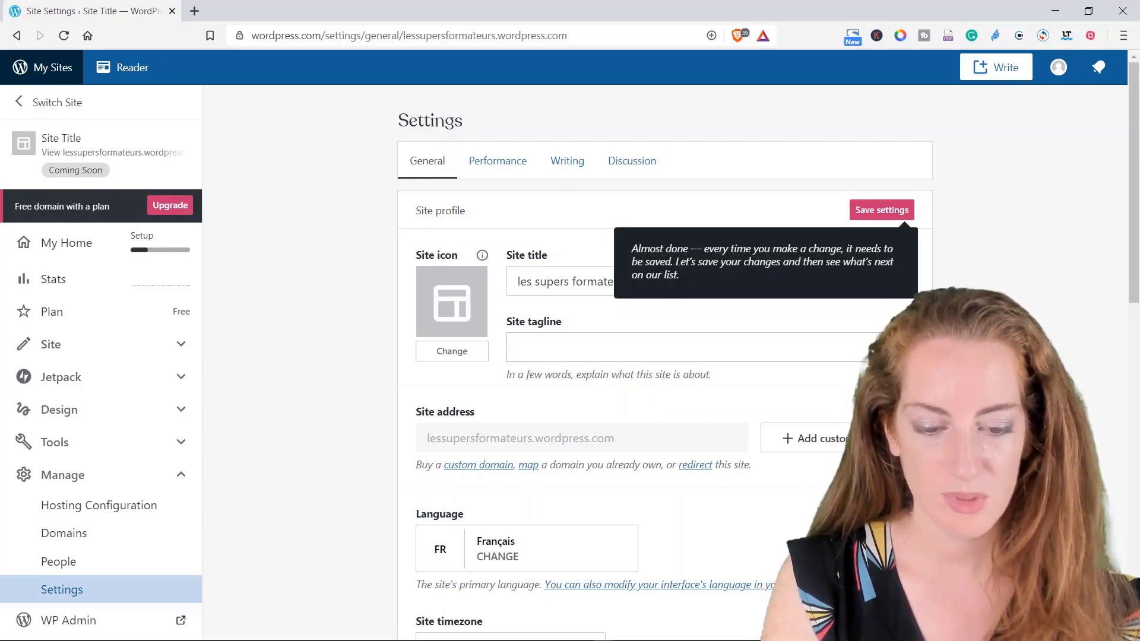
left_click(511, 347)
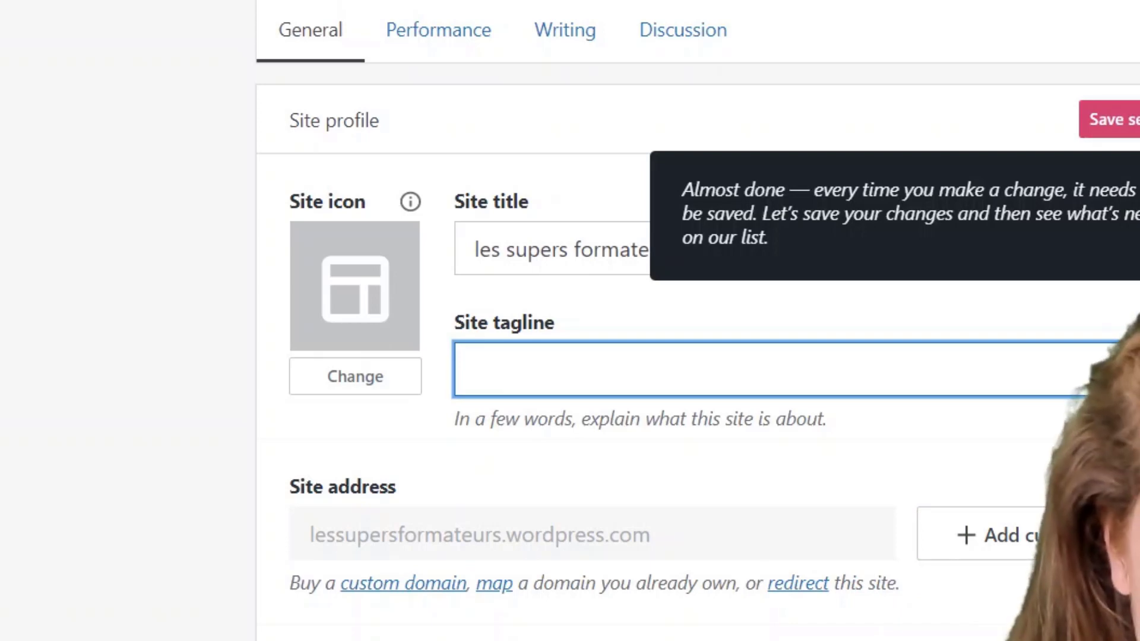
type("On")
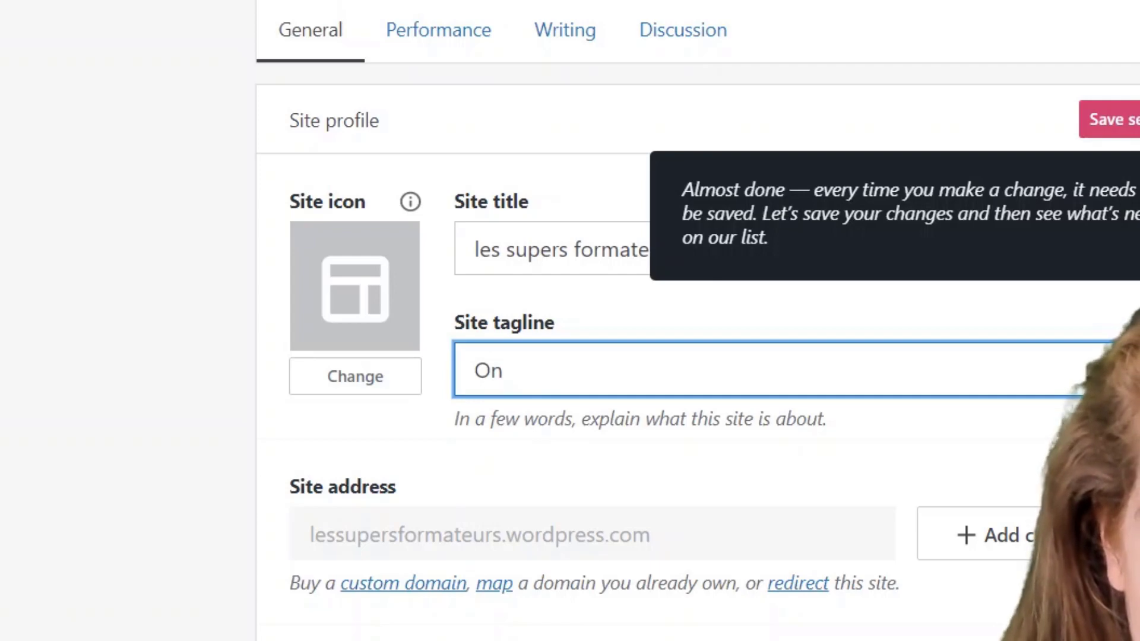
key("BackSpace")
key("BackSpace")
key("BackSpace")
type("ici ")
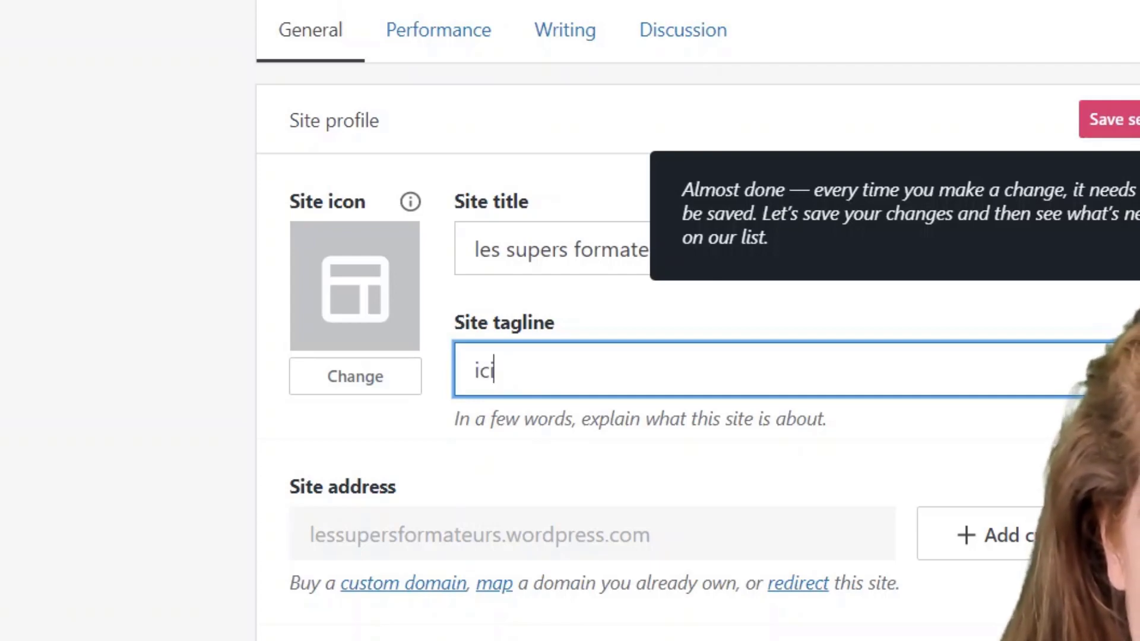
type("on assure ")
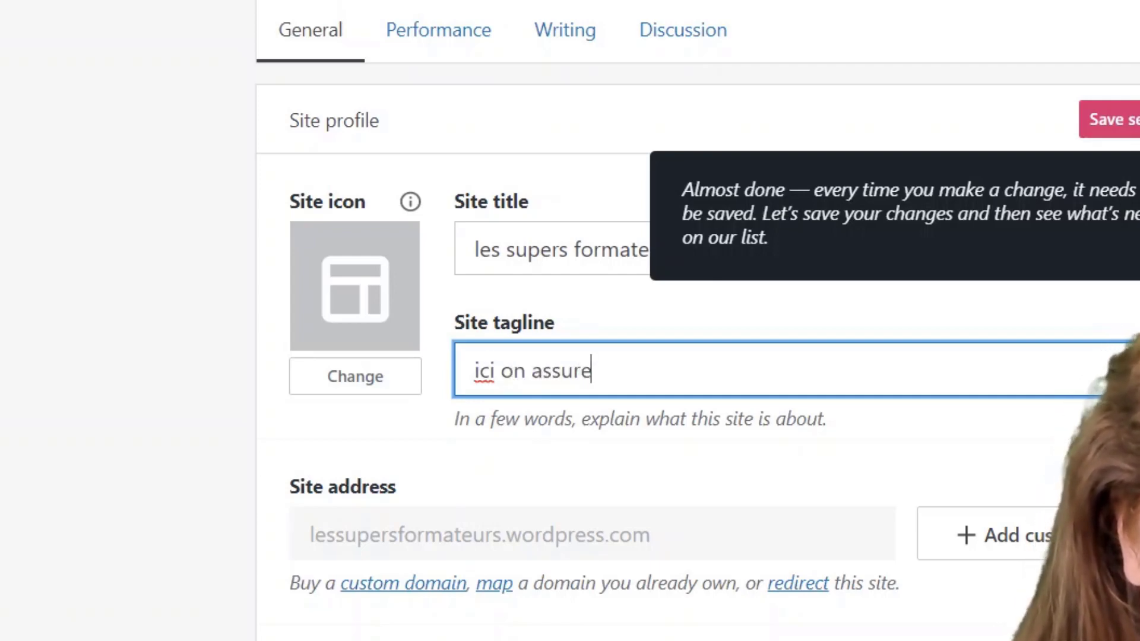
type("en")
key("BackSpace")
key("BackSpace")
key("BackSpace")
key("BackSpace")
key("BackSpace")
key("BackSpace")
key("BackSpace")
key("BackSpace")
key("BackSpace")
key("BackSpace")
key("BackSpace")
key("BackSpace")
key("BackSpace")
key("BackSpace")
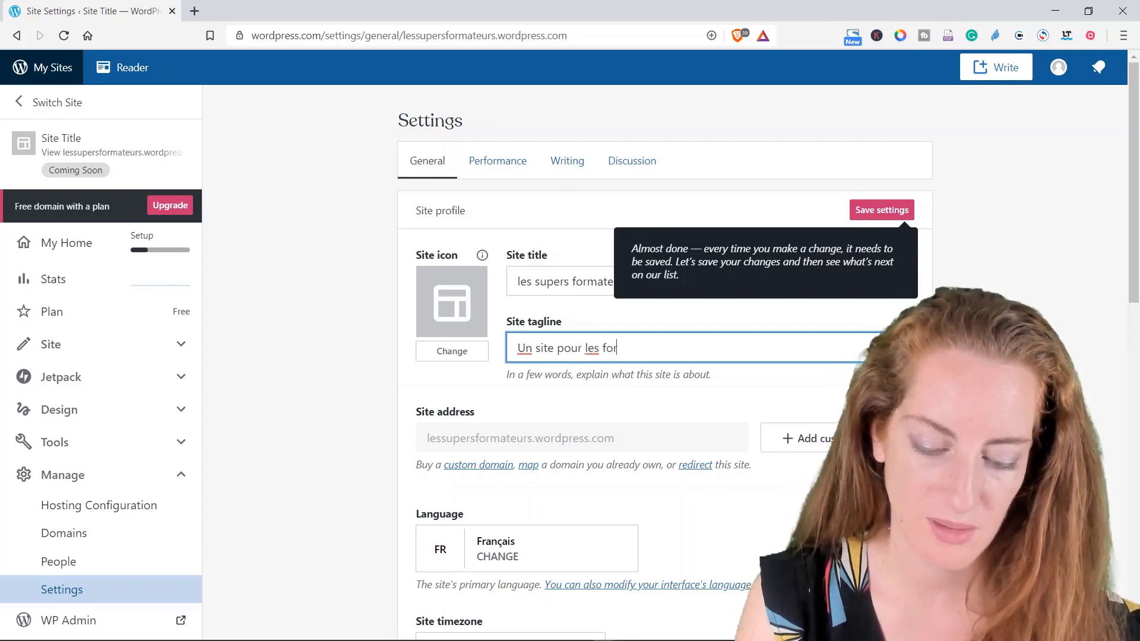
Set the site tagline to "Un site pour les formateurs en ligne" and review the language and timezone settings.
type("eurs en l")
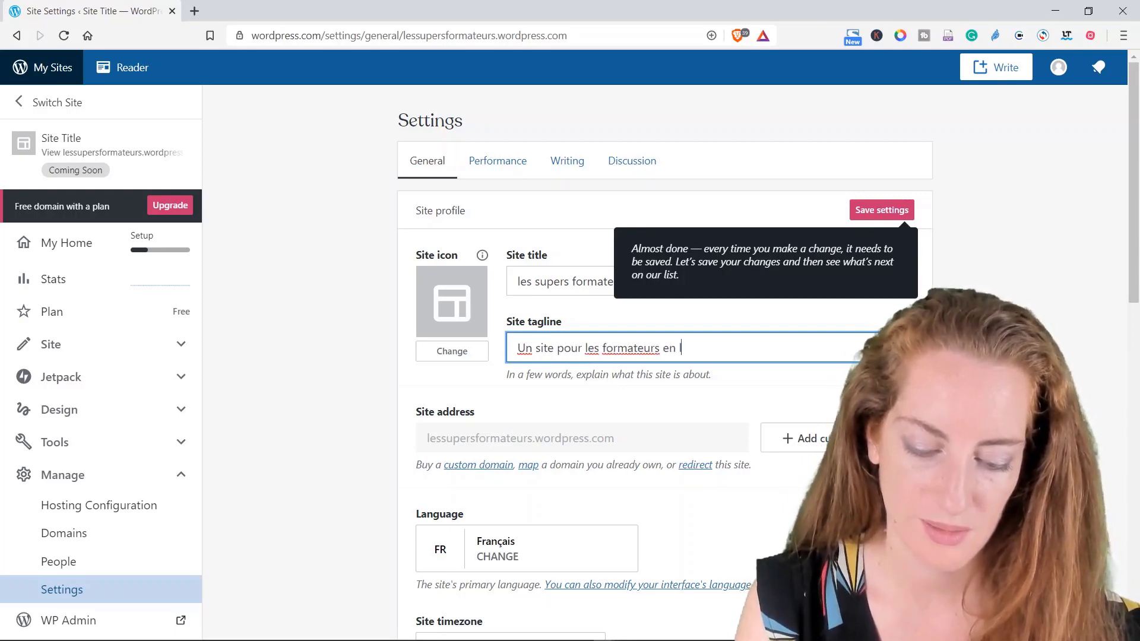
type("igne")
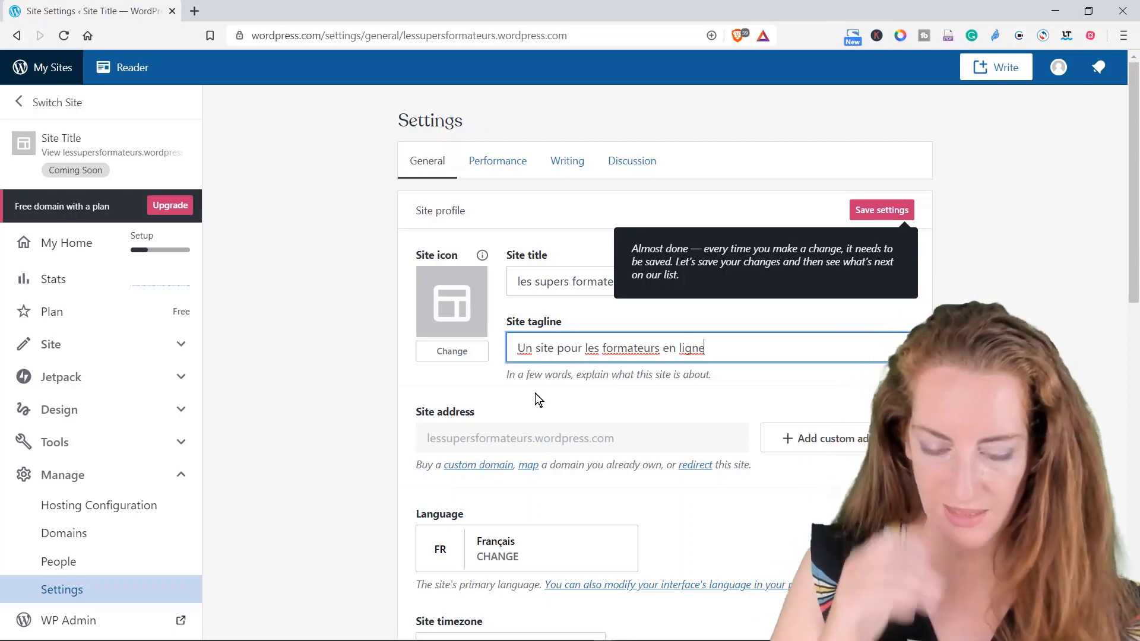
left_click(516, 440)
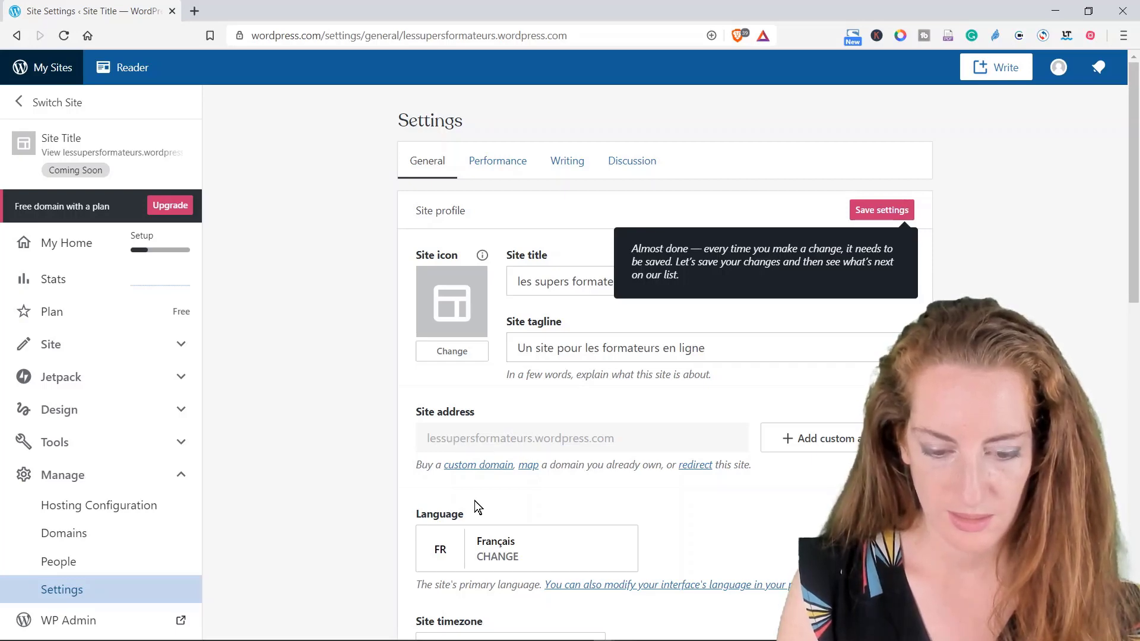
scroll(498, 489, "down", 3)
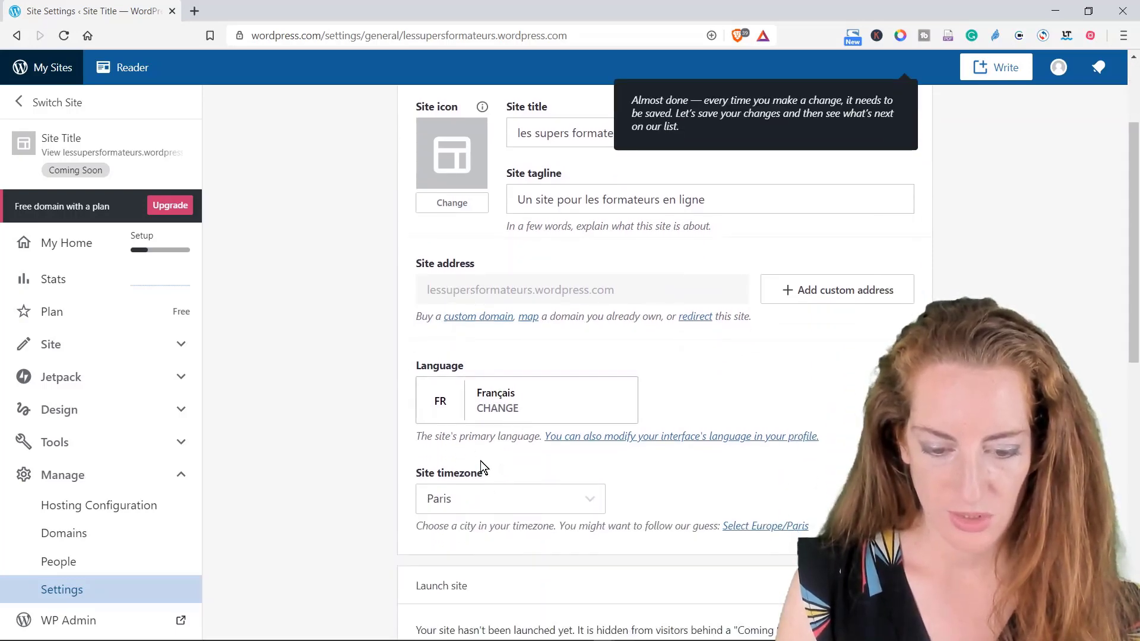
scroll(482, 487, "down", 2)
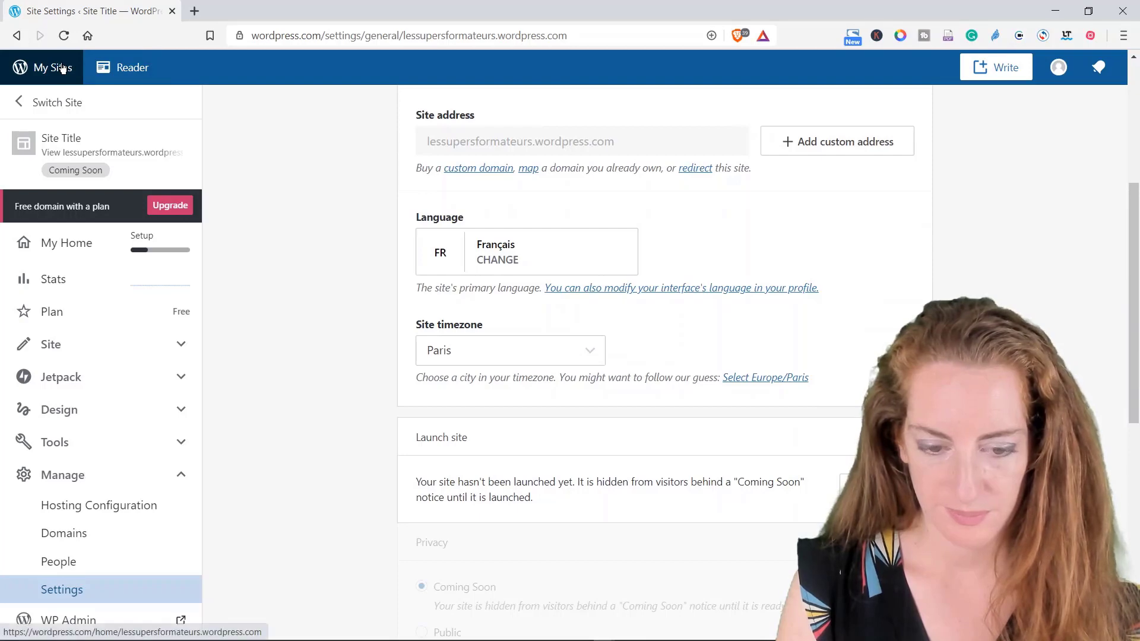
Save the site profile settings and return to the My Home setup checklist.
scroll(755, 416, "up", 1)
left_click(756, 414)
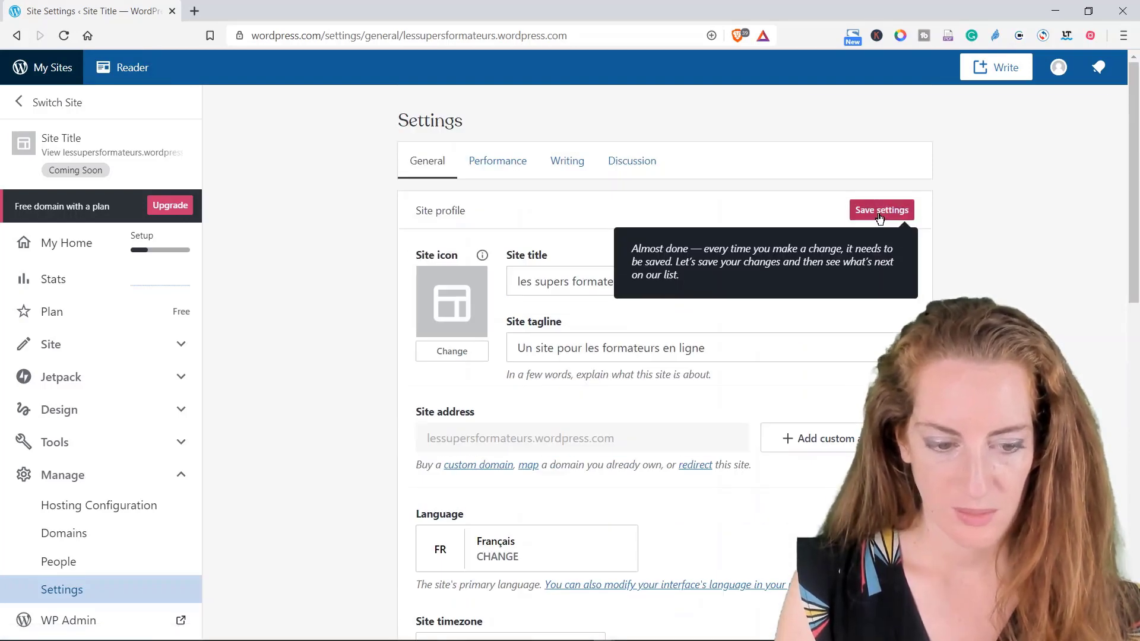
left_click(879, 211)
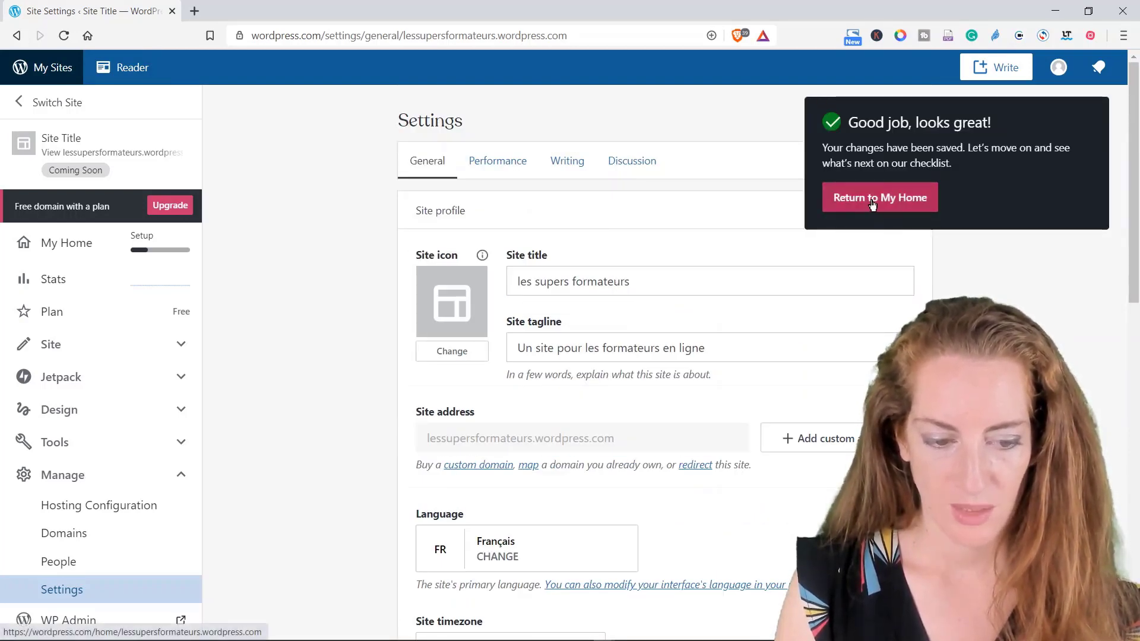
left_click(873, 202)
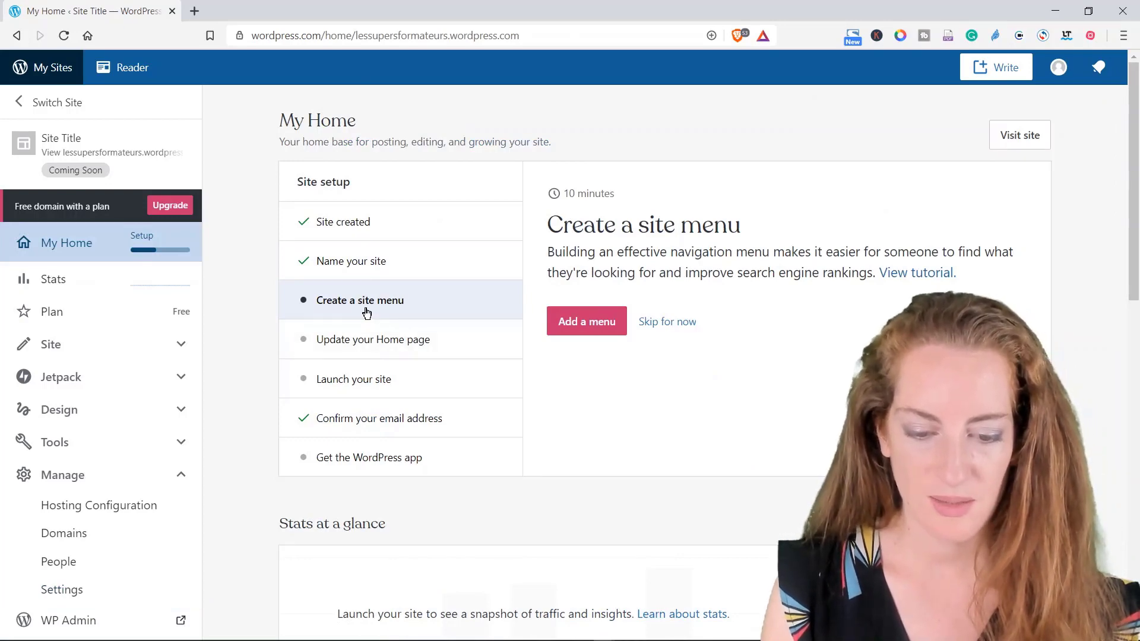
Start the "Create a site menu" setup task, dismiss the design tip and open the Primary menu.
left_click(577, 328)
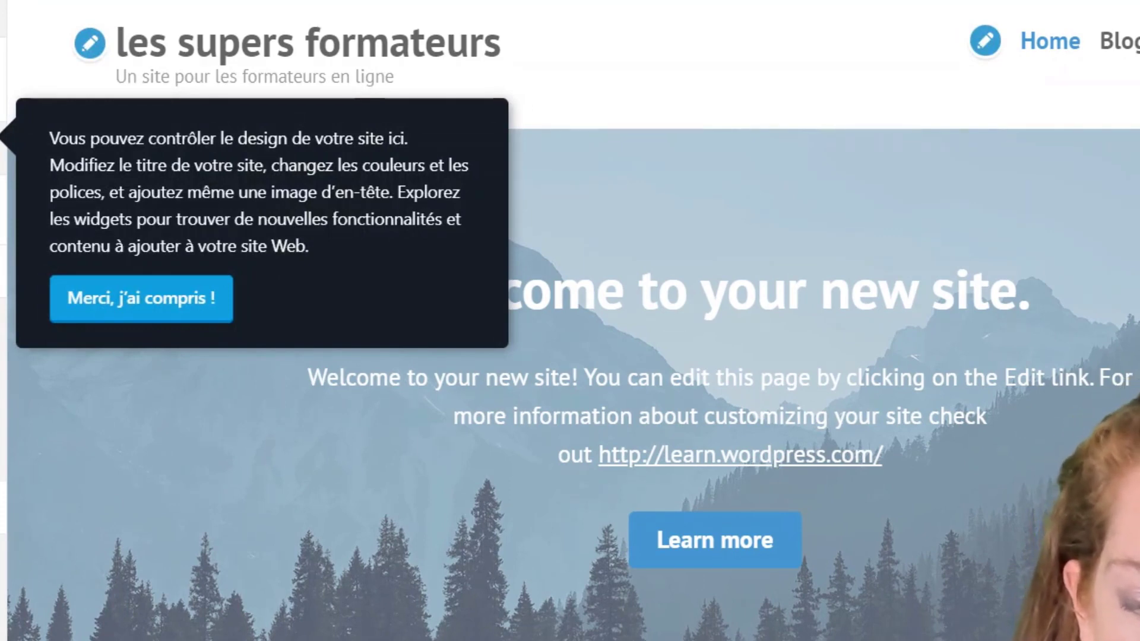
left_click(160, 297)
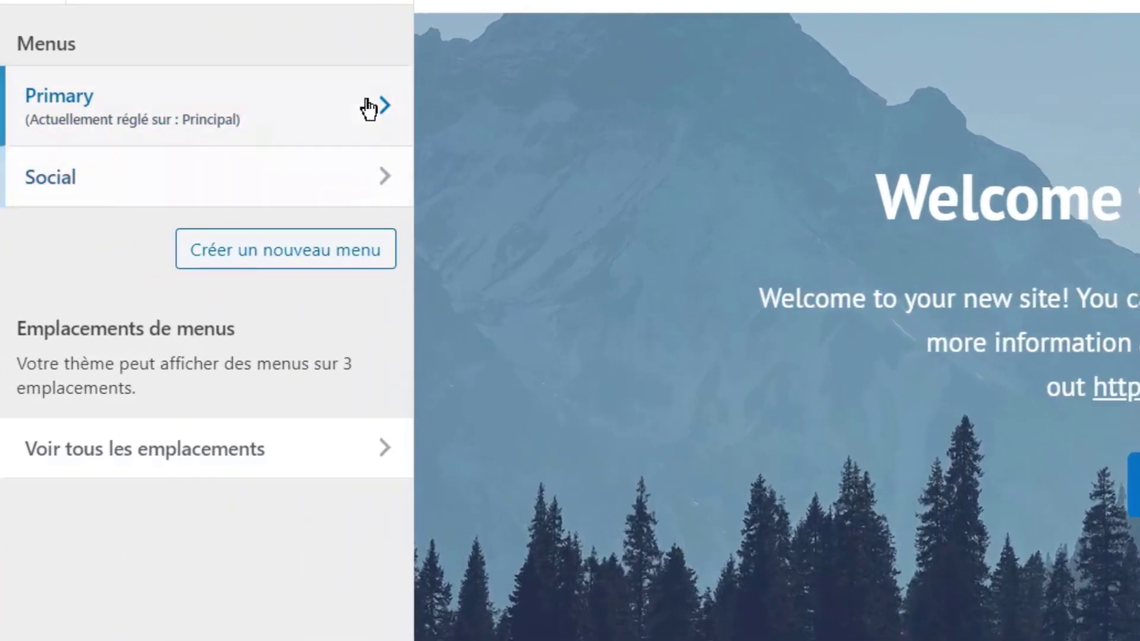
left_click(391, 104)
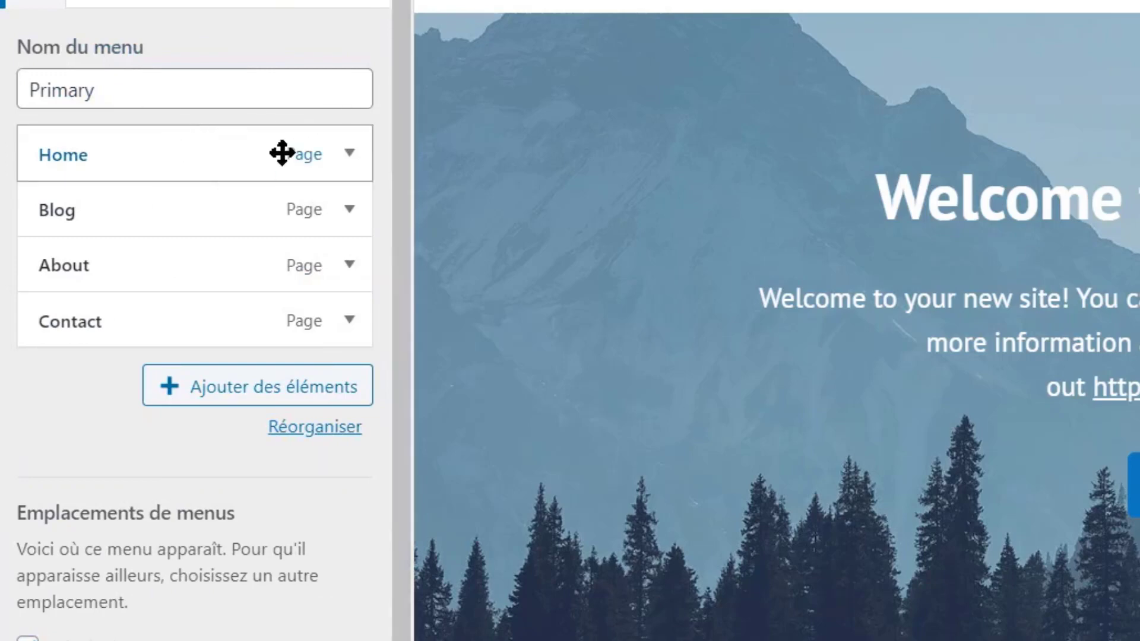
Set the navigation title of the Home menu item to "Accueil" and save the changes.
left_click(349, 156)
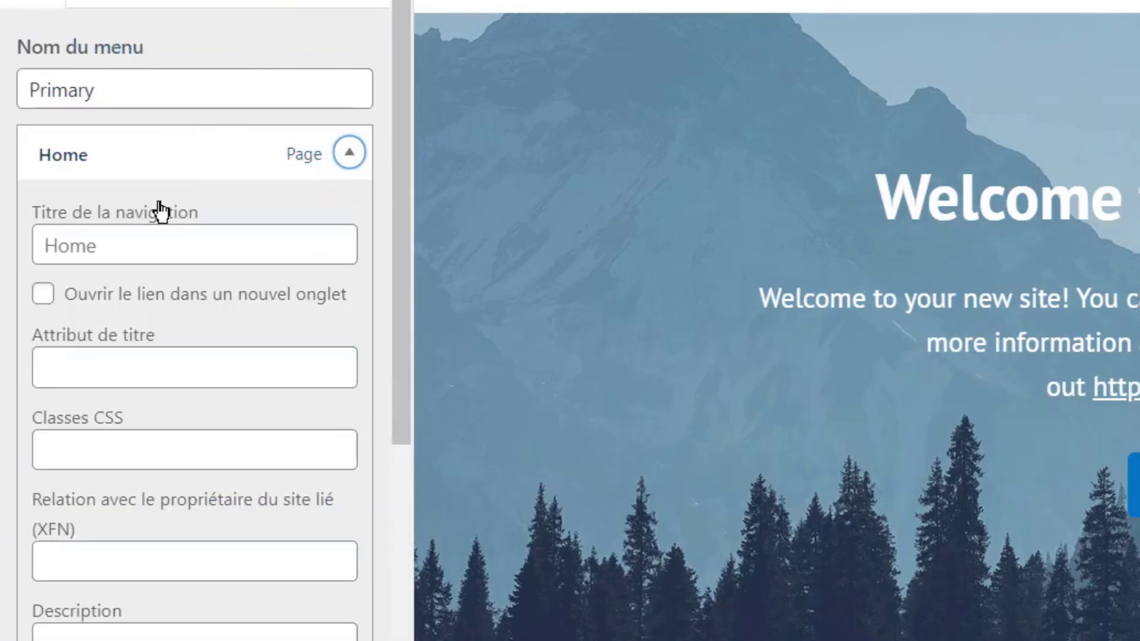
left_click(37, 246)
type("Accueil")
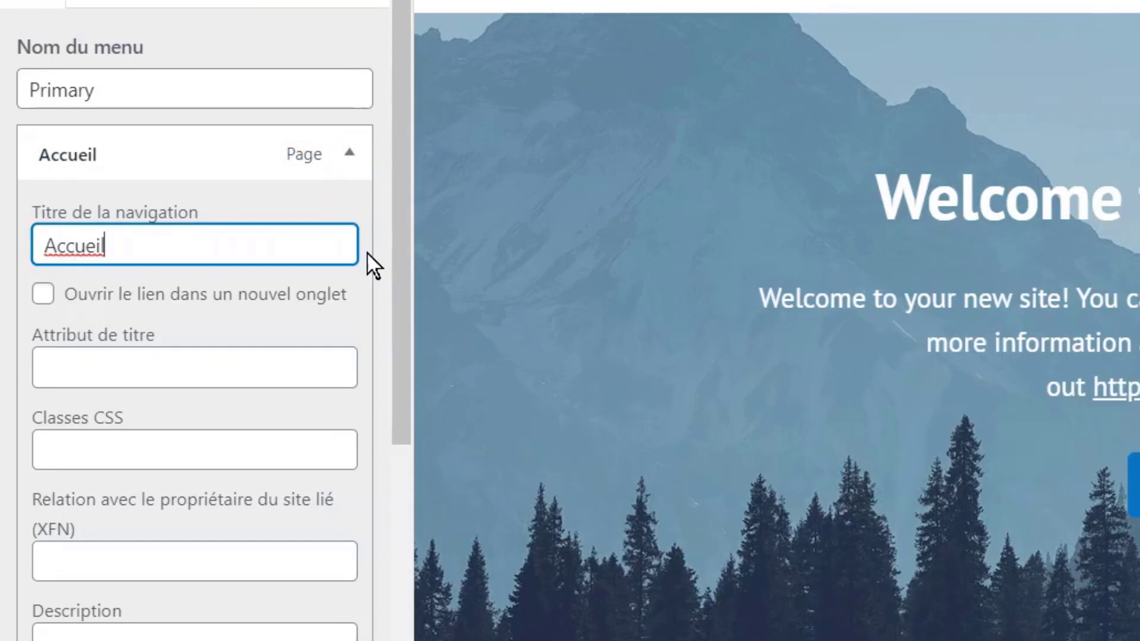
scroll(196, 297, "down", 5)
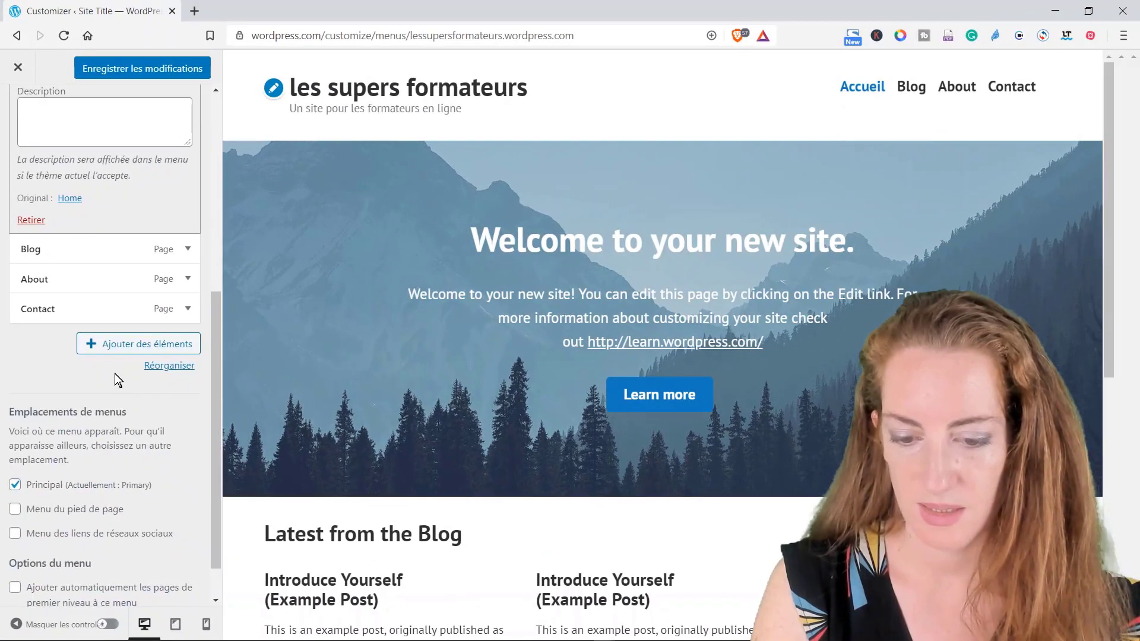
scroll(114, 373, "up", 6)
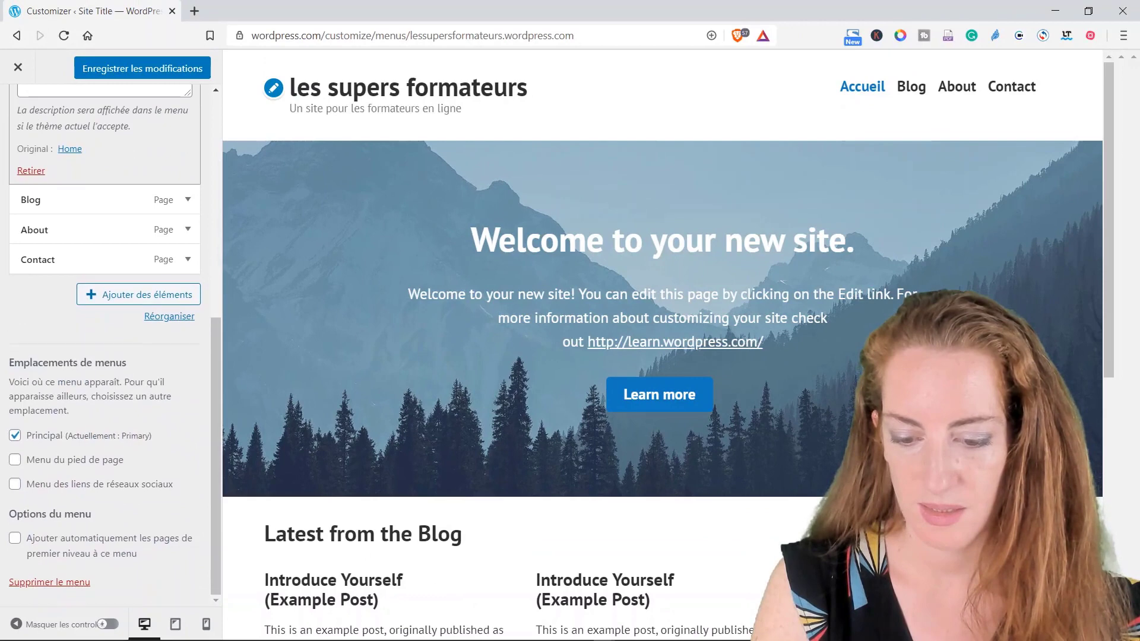
left_click(163, 70)
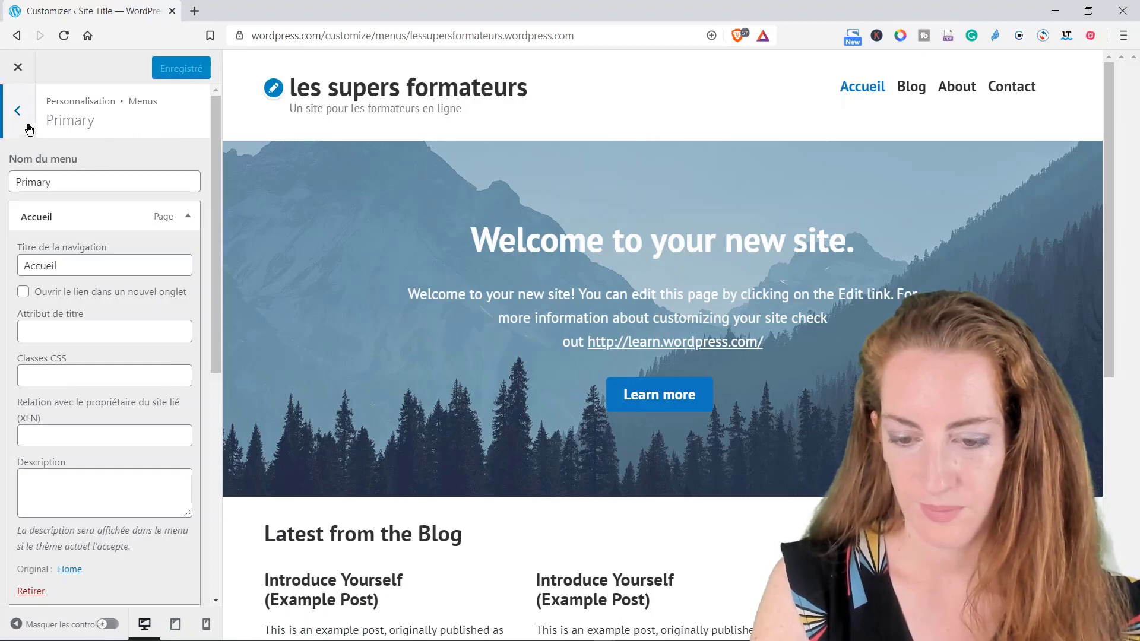
Set the navigation title of the Blog menu item to "Exercices" and go back to the list of menus.
left_click(187, 216)
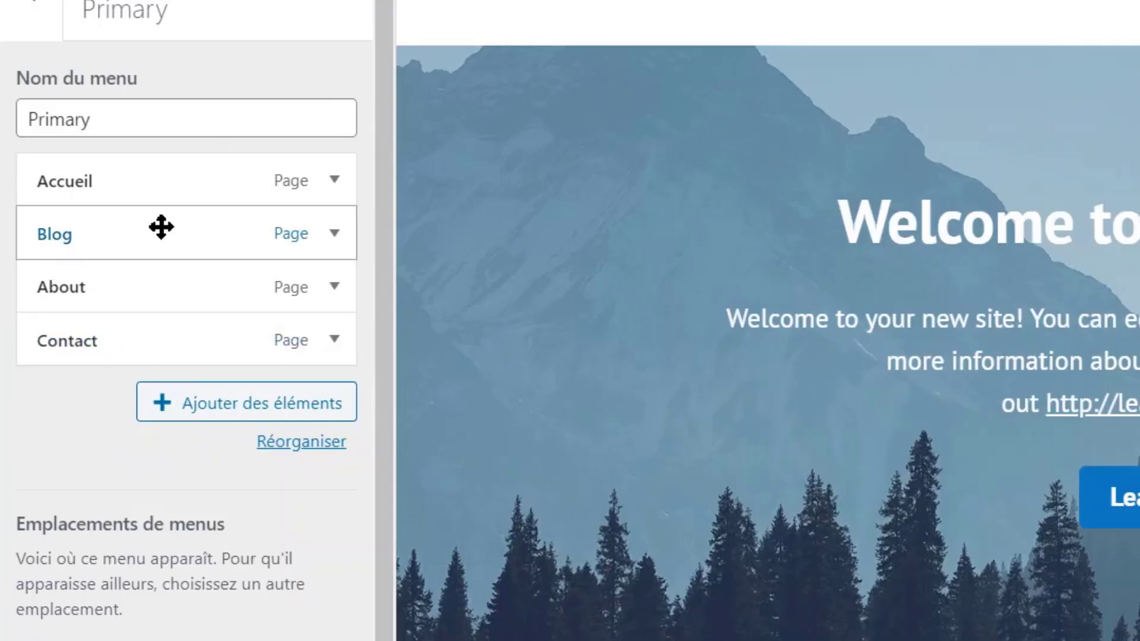
left_click(59, 248)
left_click(178, 321)
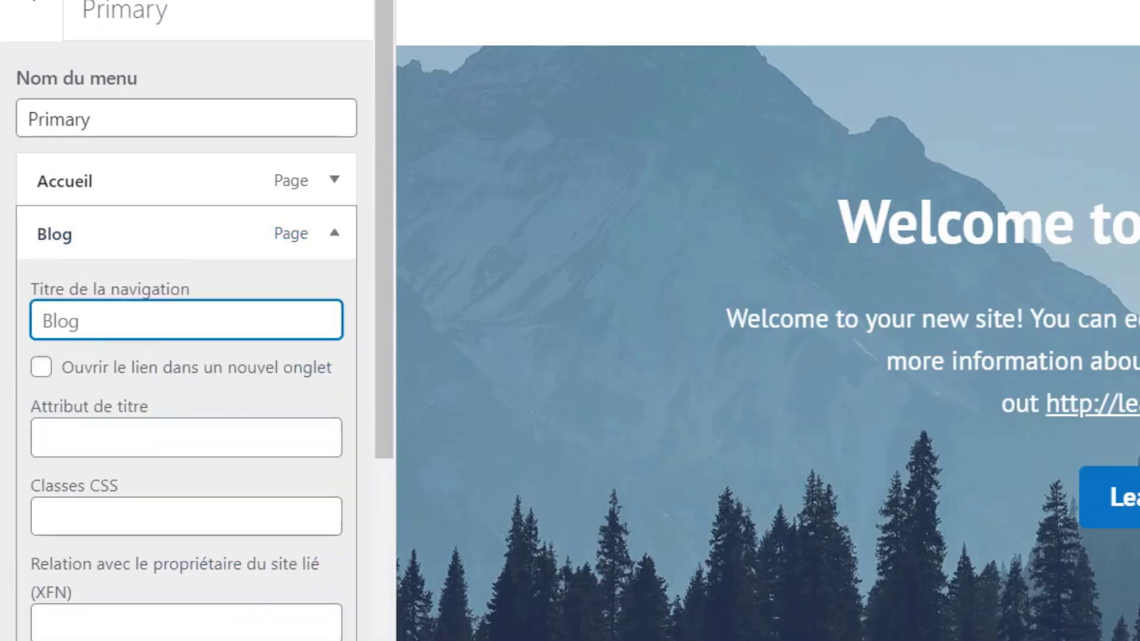
type("Exercices")
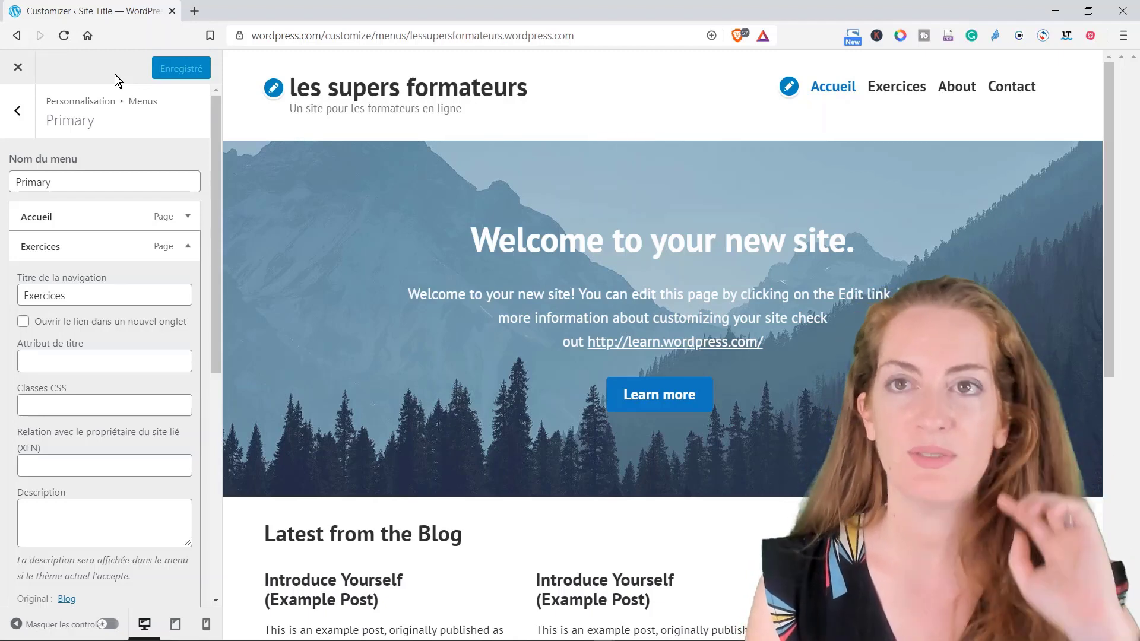
left_click(18, 112)
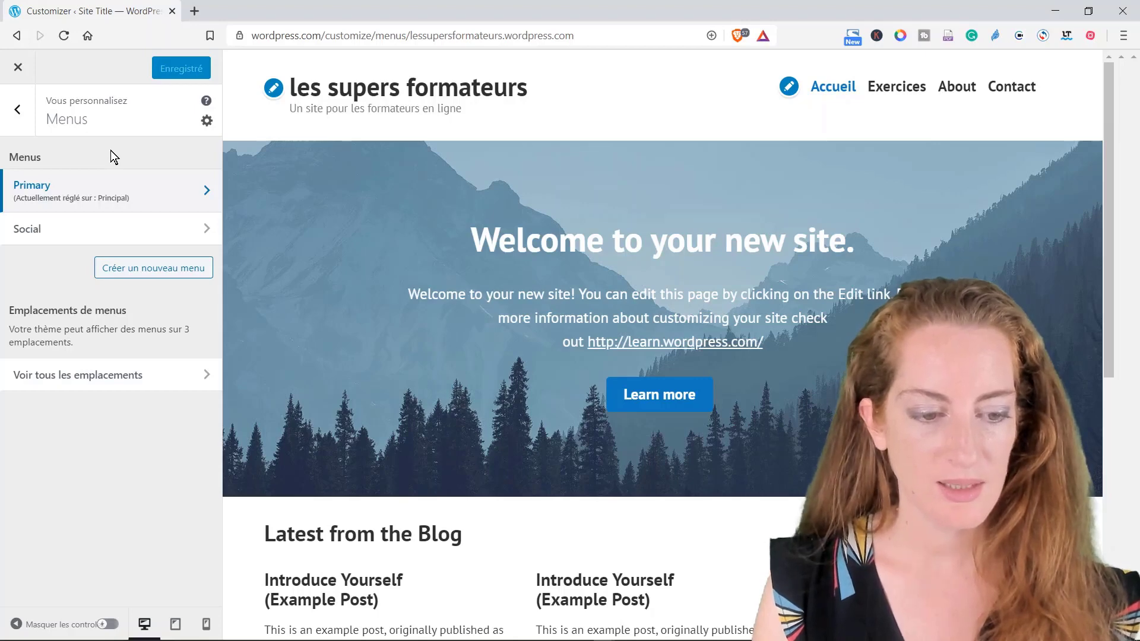
Set the navigation title of the Primary menu's About item to "Qui suis-je?" and save the changes.
left_click(64, 185)
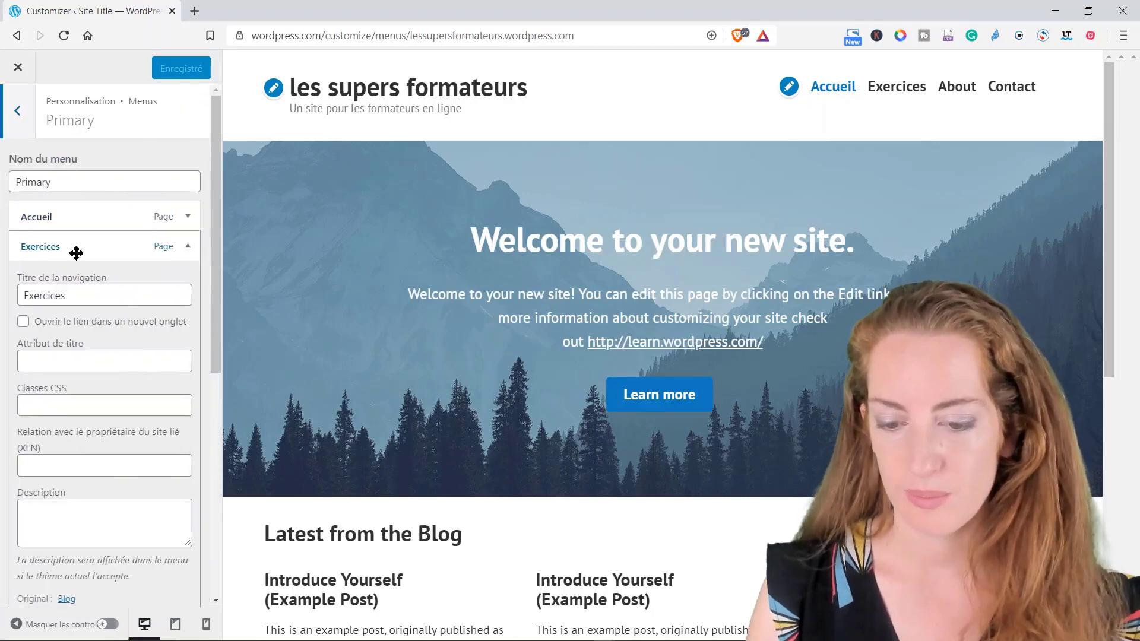
left_click(188, 246)
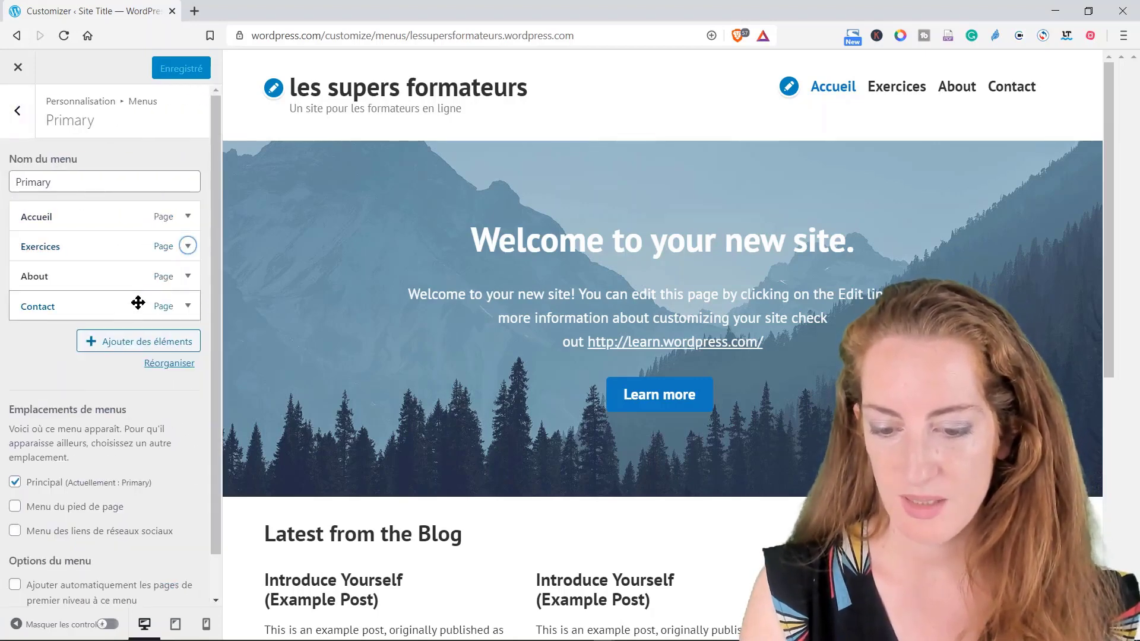
left_click(119, 279)
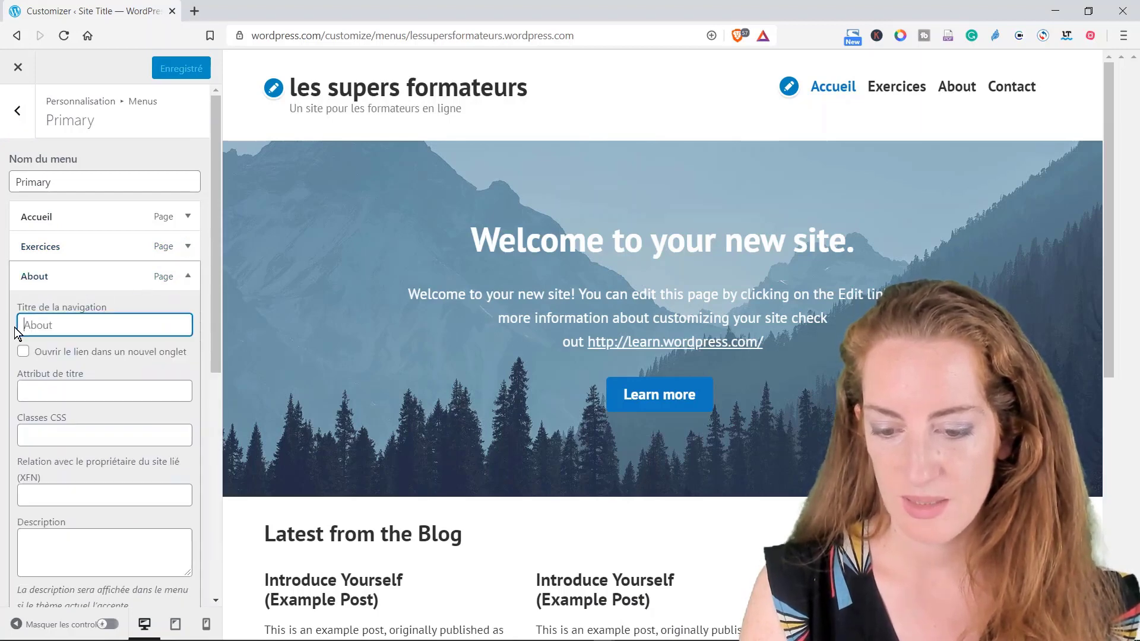
type("Qu")
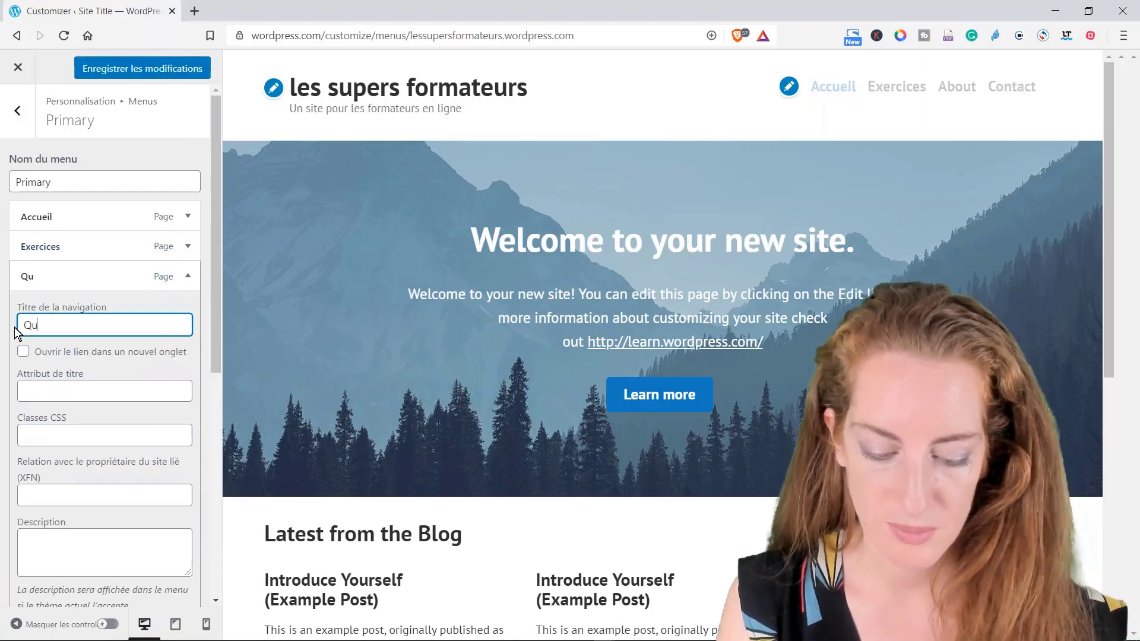
type("i som")
key("BackSpace")
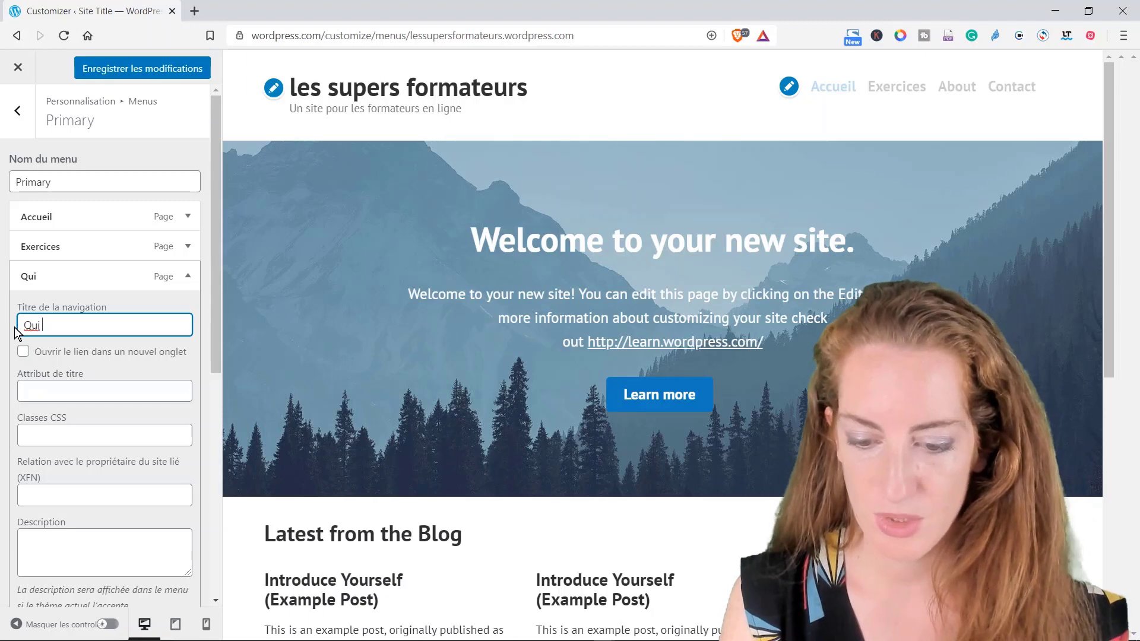
type("suis-je")
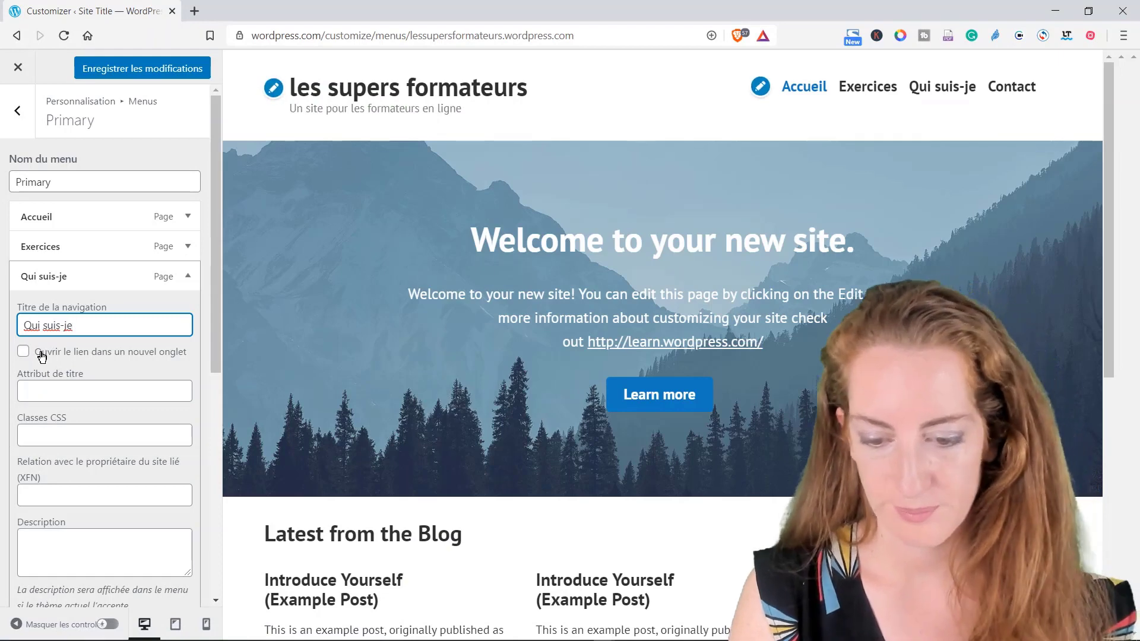
type("?")
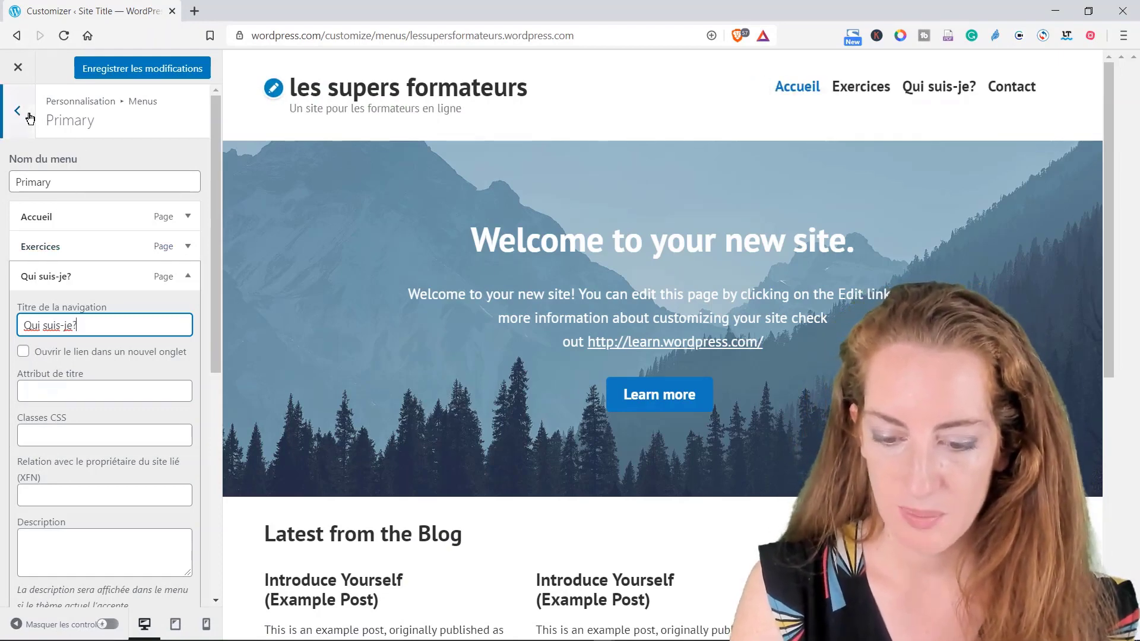
left_click(78, 66)
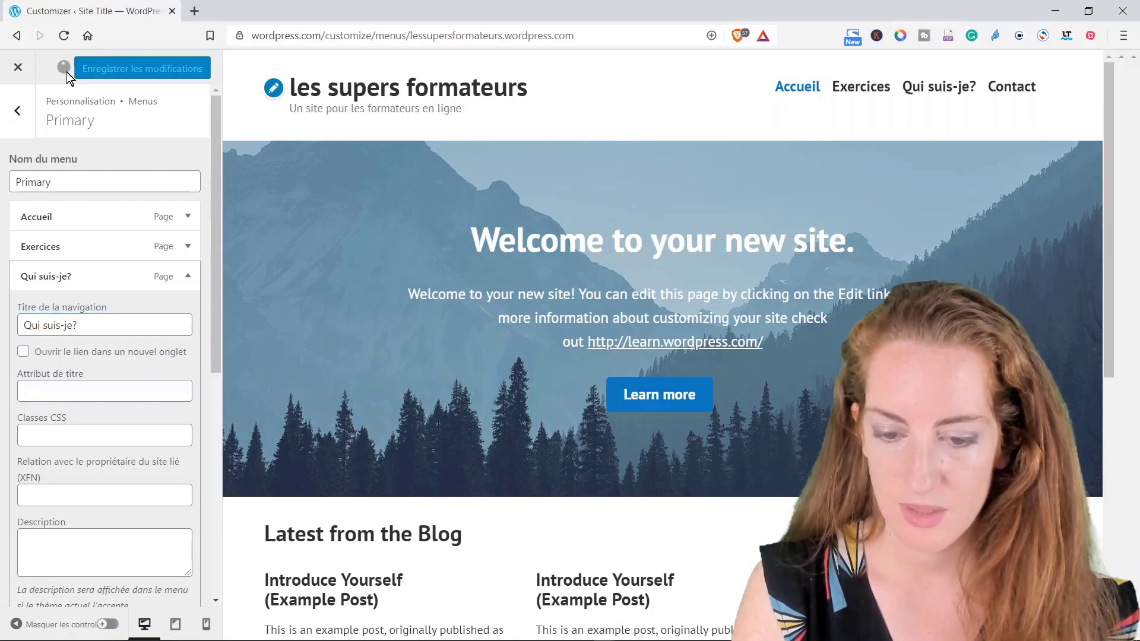
Review the Primary menu and the theme's menu locations, and close the customizer.
left_click(19, 113)
left_click(77, 190)
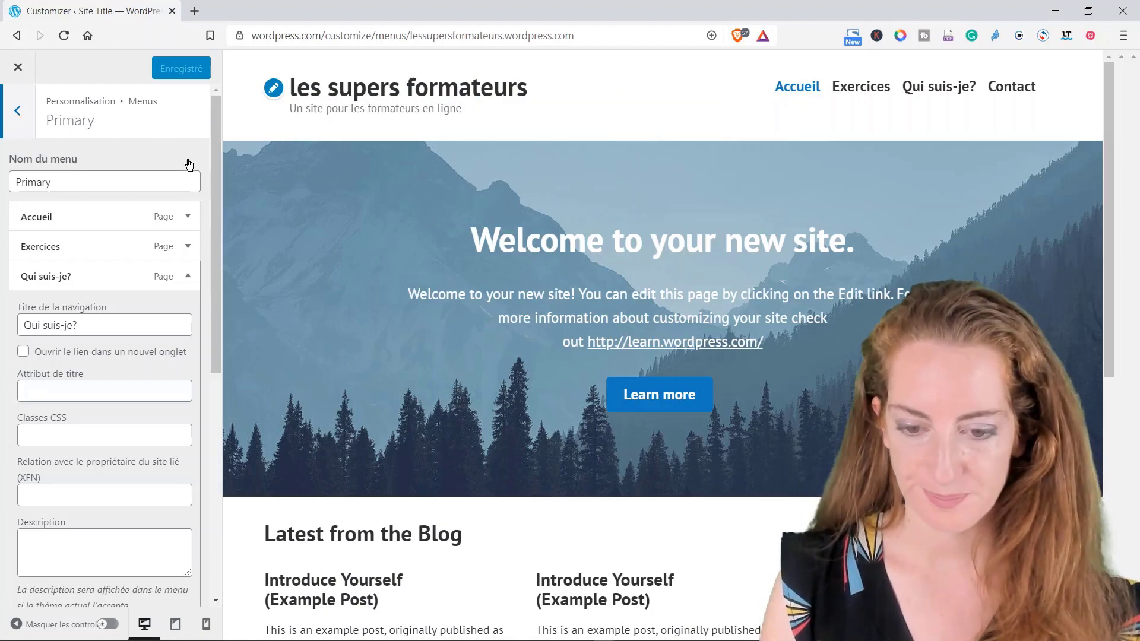
left_click(18, 111)
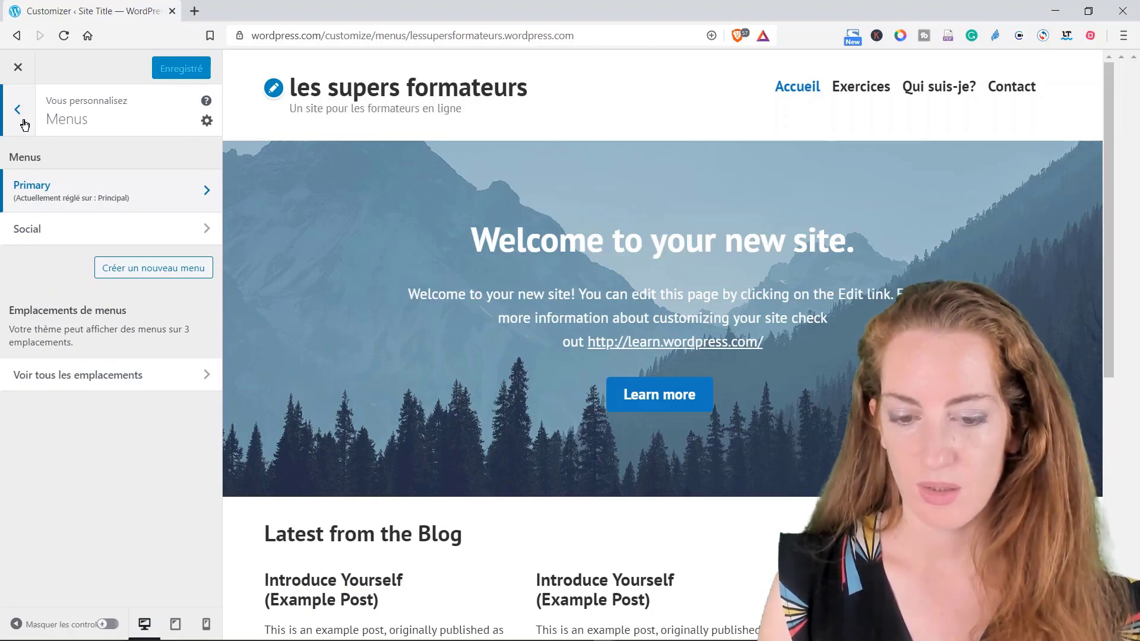
left_click(208, 380)
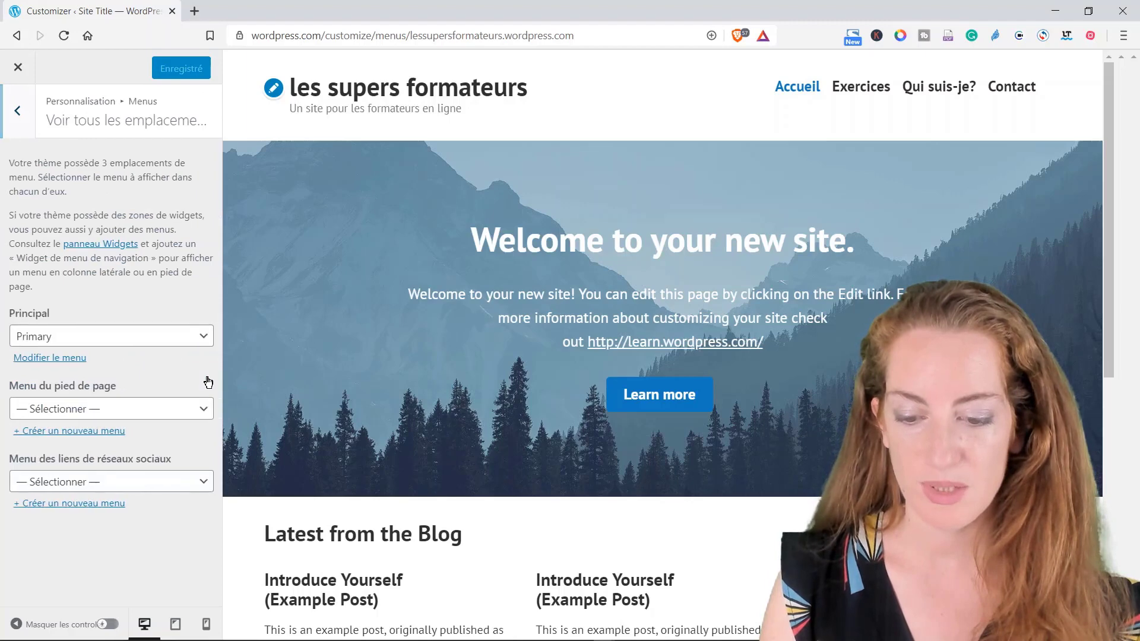
left_click(17, 124)
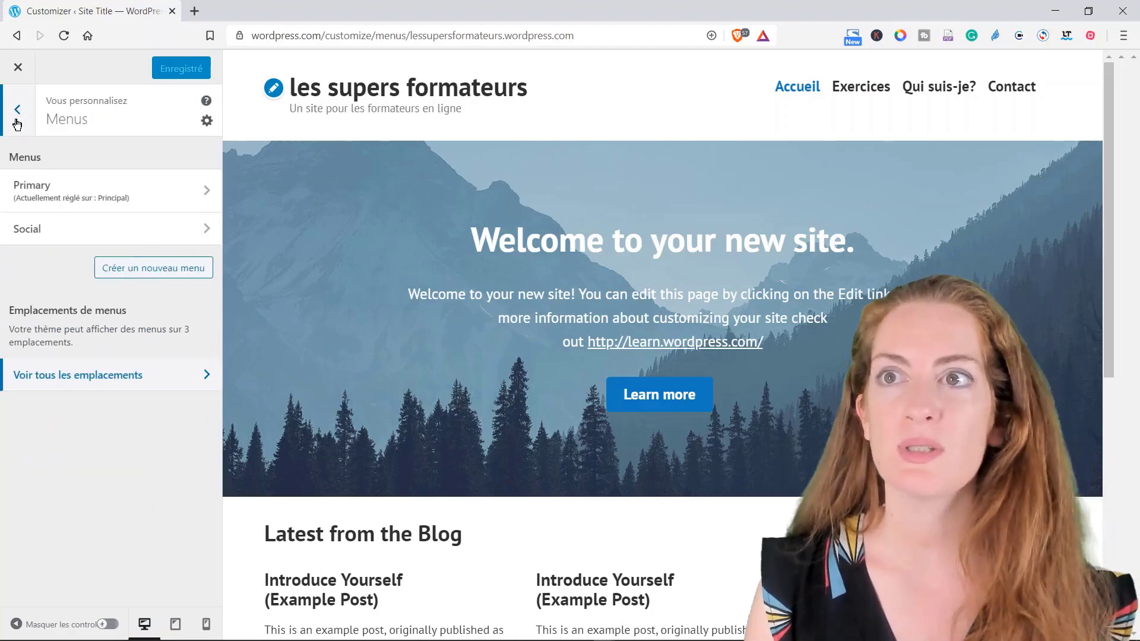
left_click(17, 124)
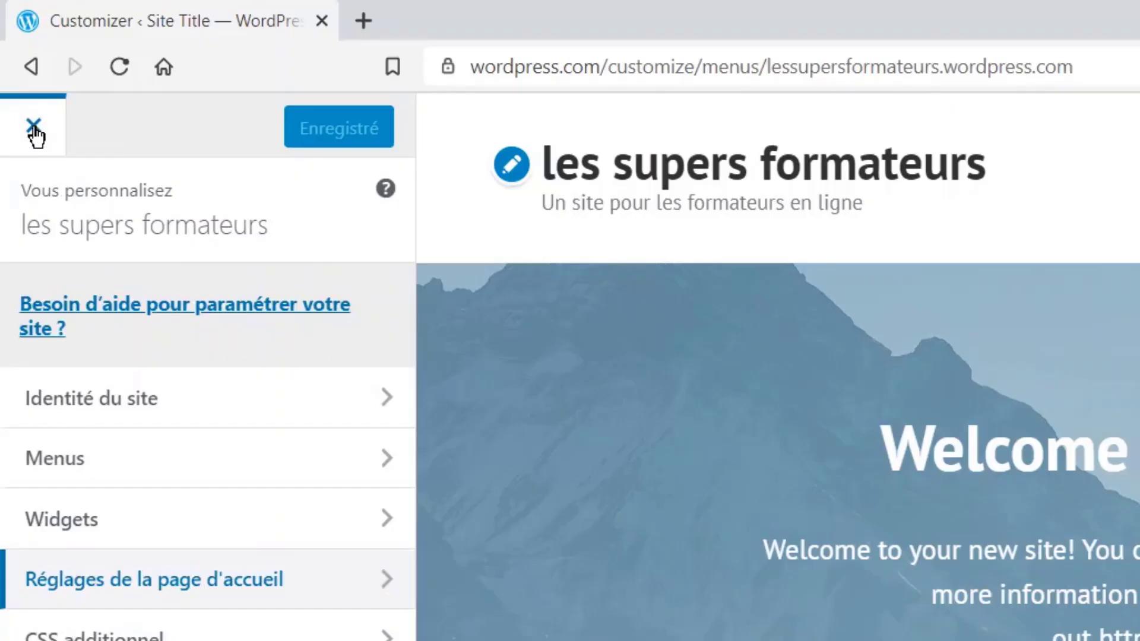
left_click(19, 69)
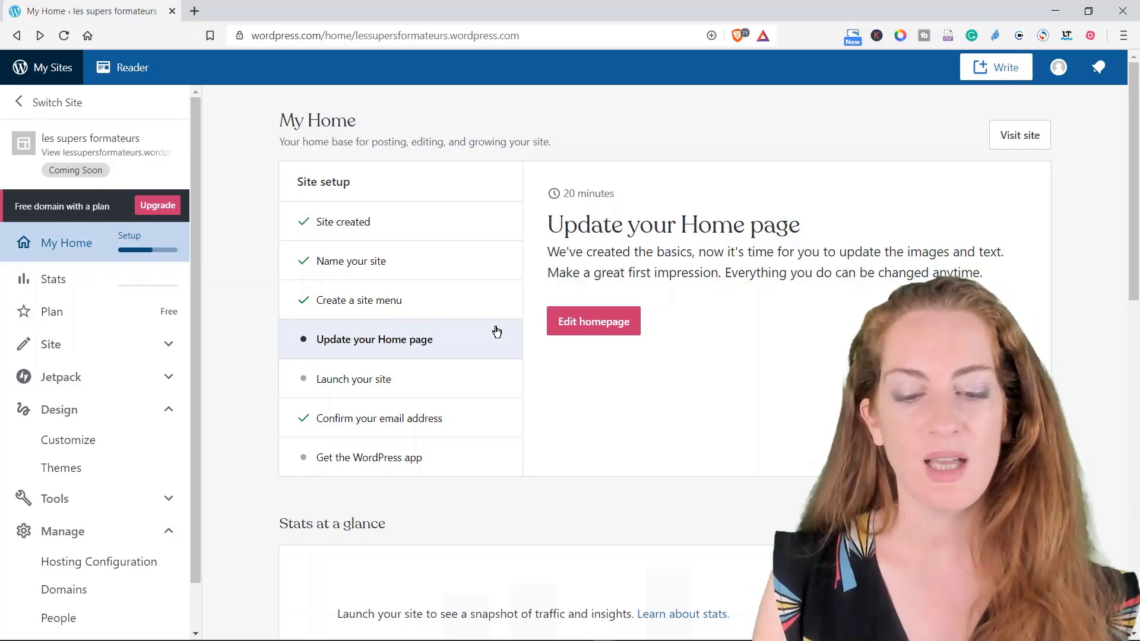
Open the homepage for editing from the setup checklist and go through the welcome guide to its end.
left_click(585, 324)
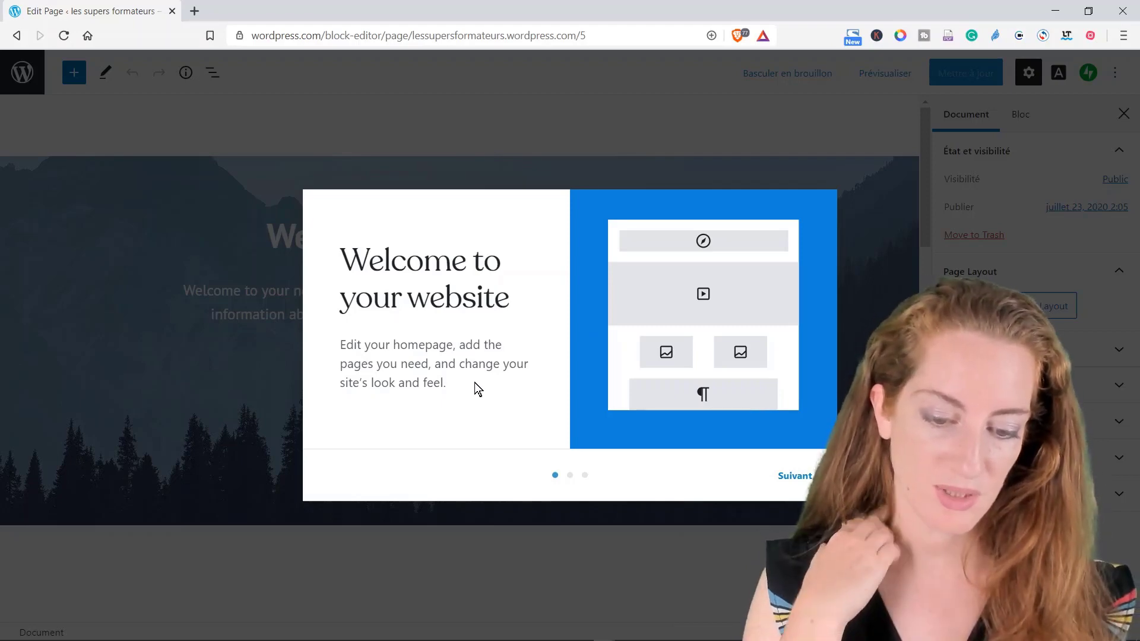
left_click(790, 477)
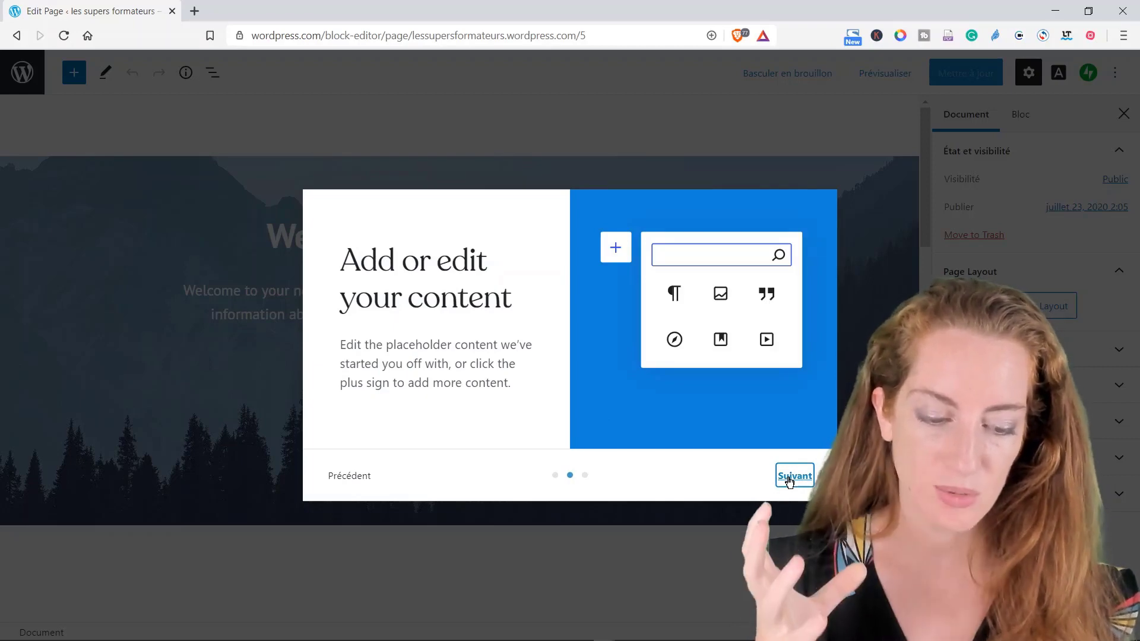
left_click(790, 478)
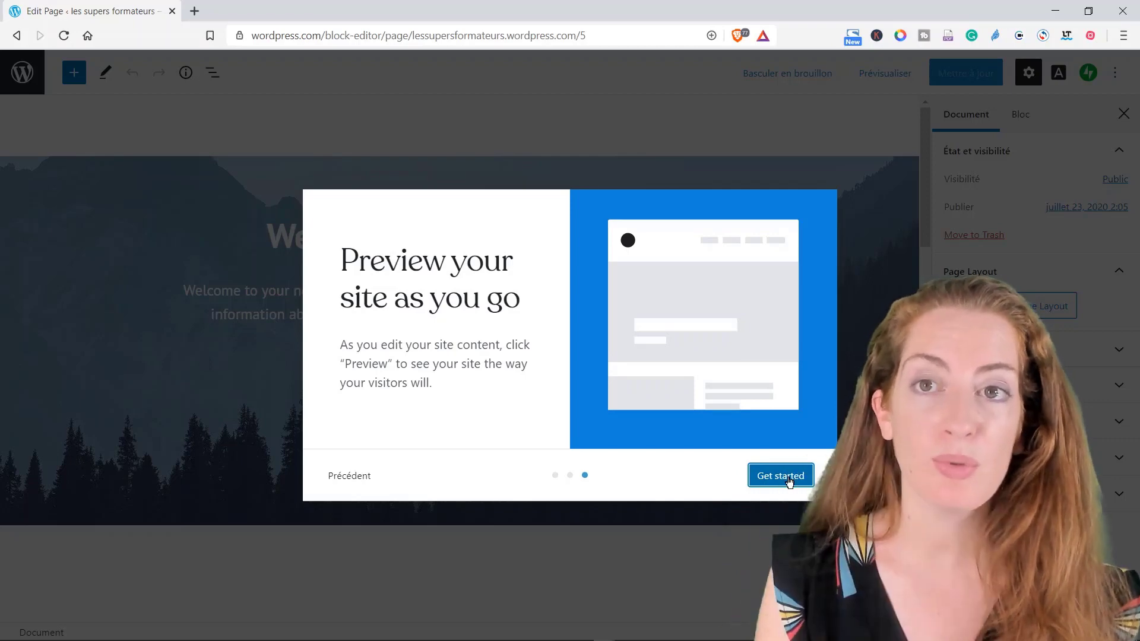
left_click(780, 476)
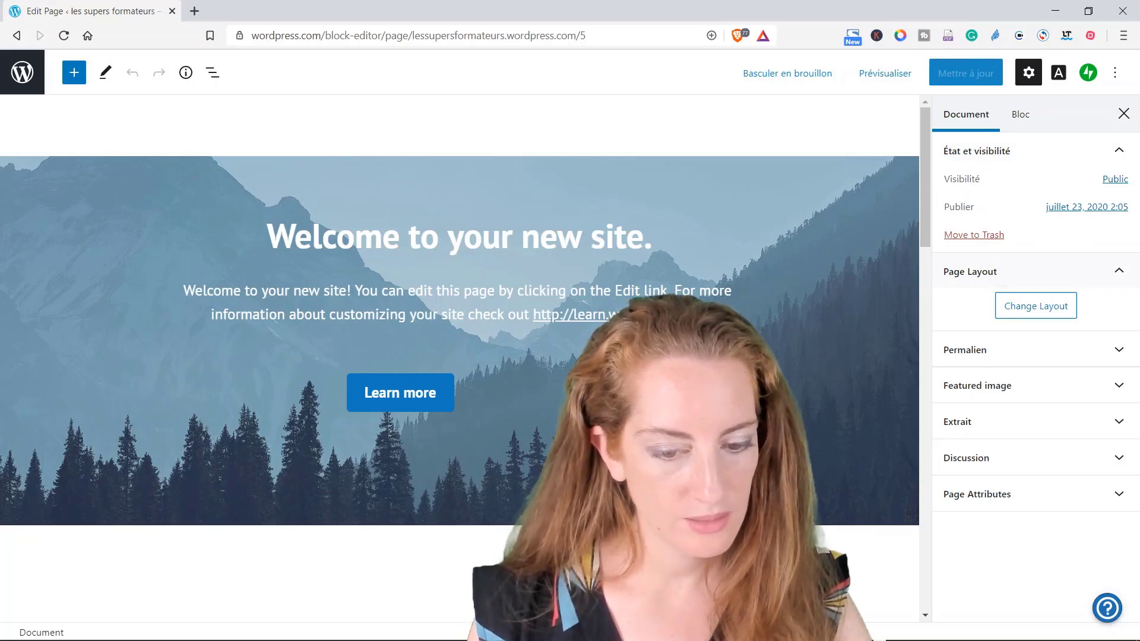
Replace the text of the banner's main heading with "Bienvenue sur le site de".
left_click(459, 238)
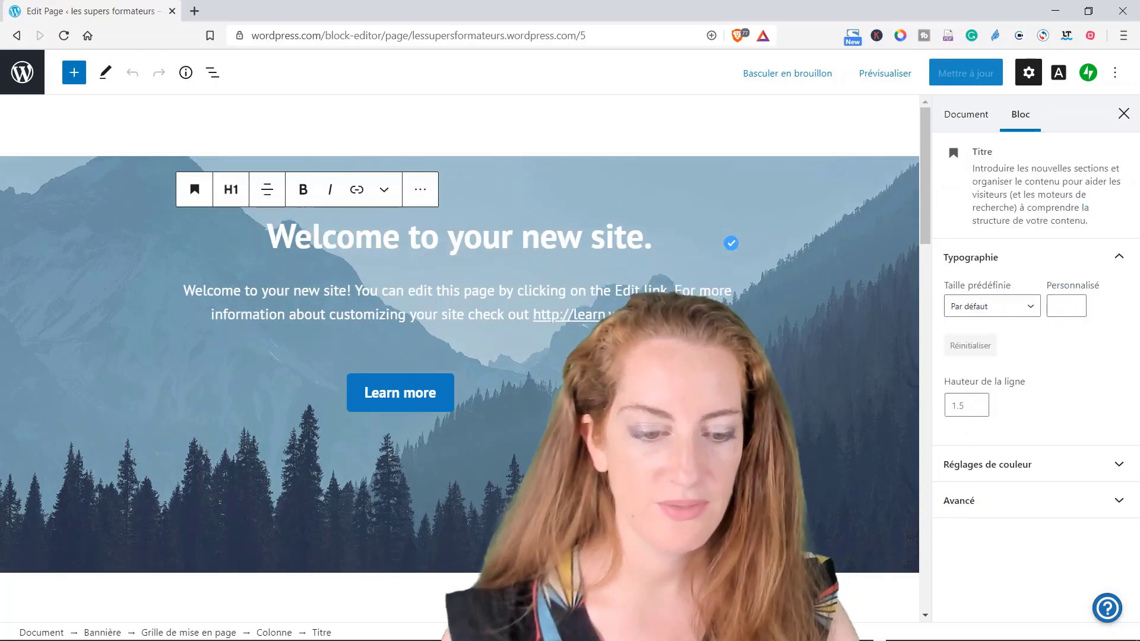
key("ctrl+shift+Left")
key("ctrl+shift+Left")
key("ctrl+shift+Left")
key("ctrl+shift+Left")
key("ctrl+shift+Left")
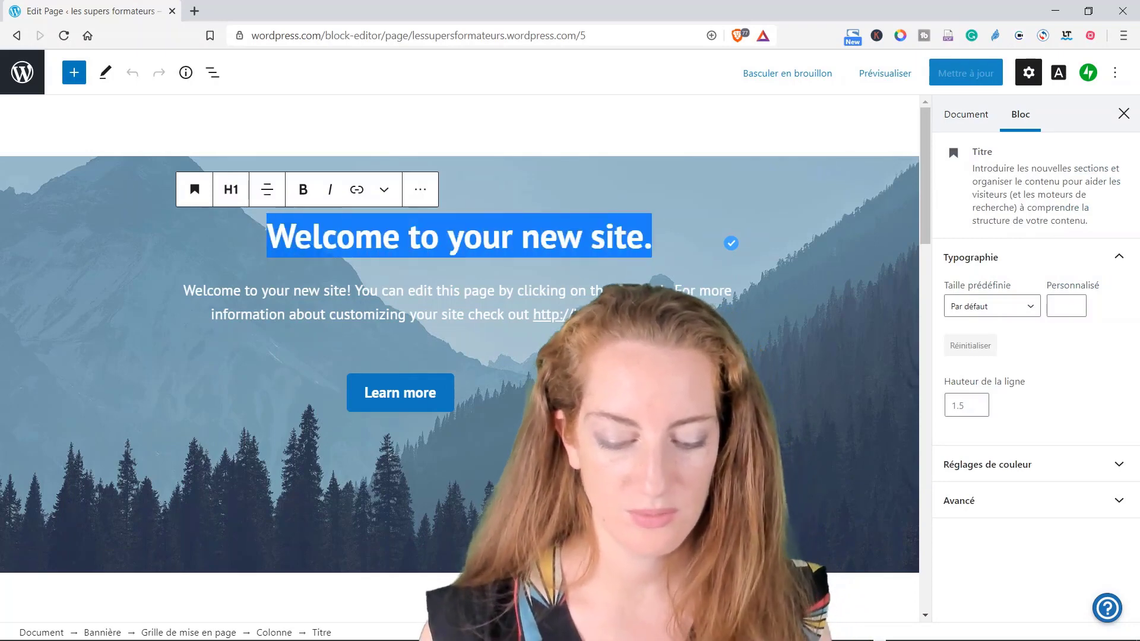
type("Bienve")
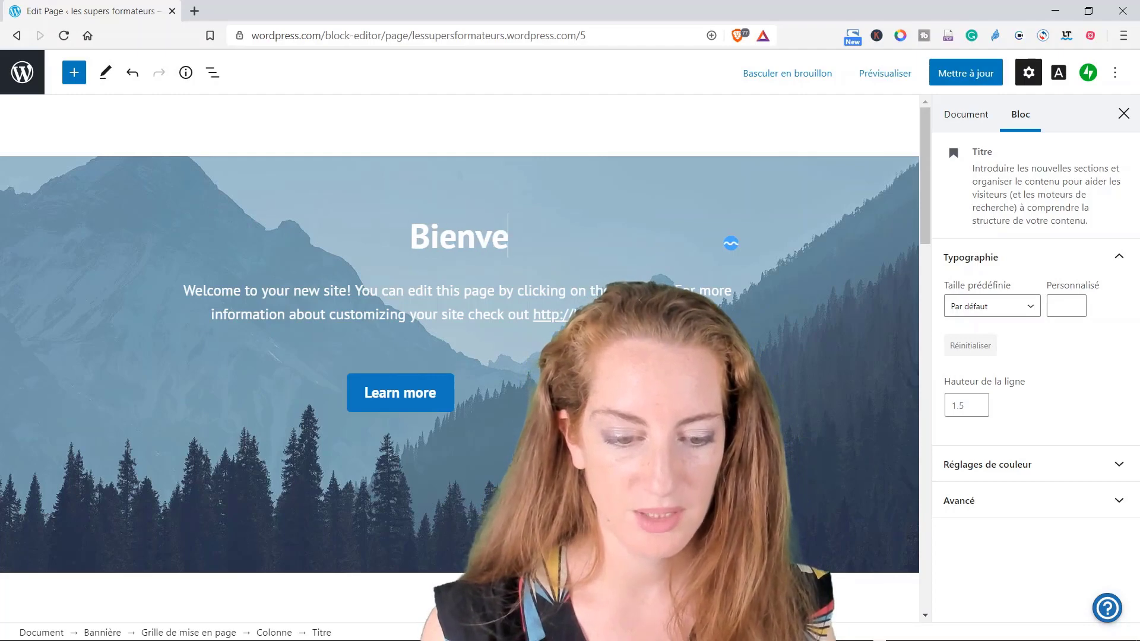
type("nue s")
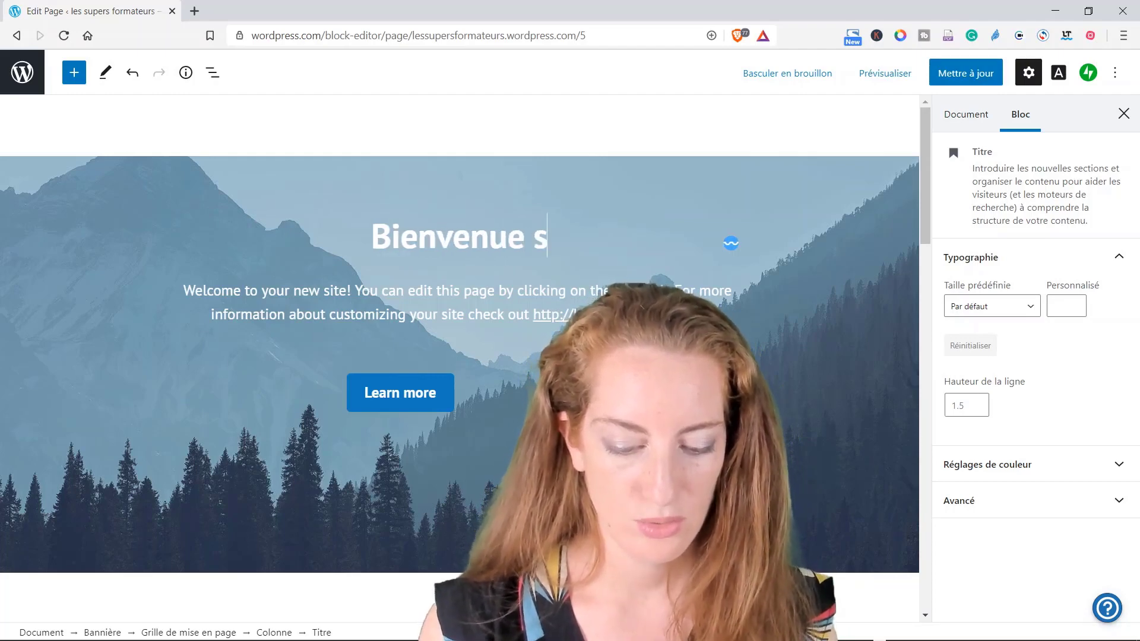
type("ur le site")
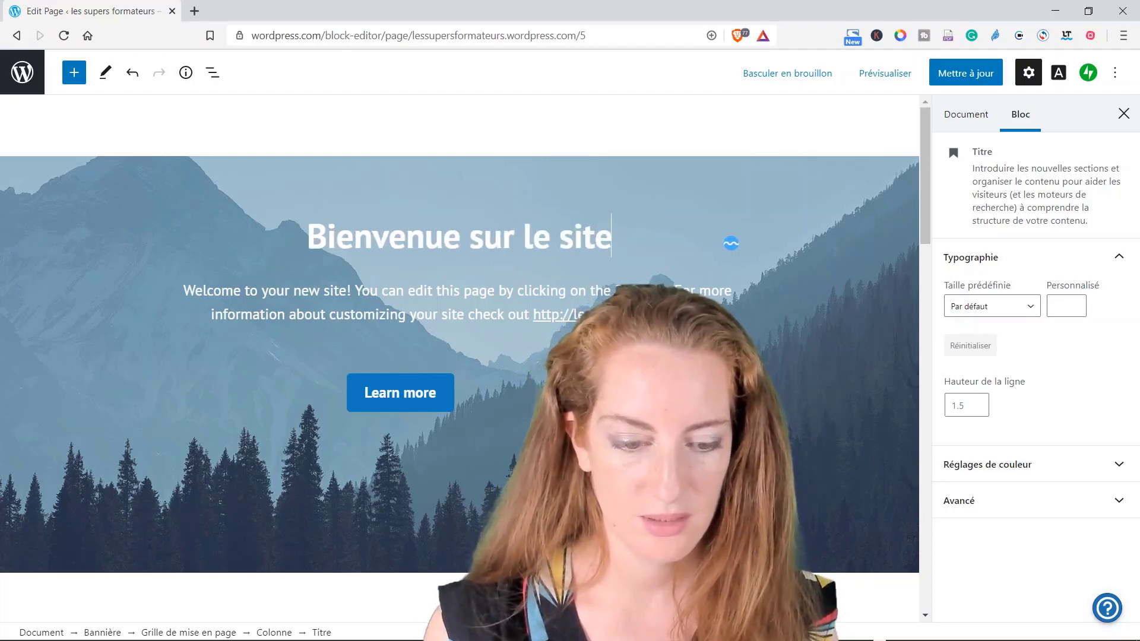
type(" de")
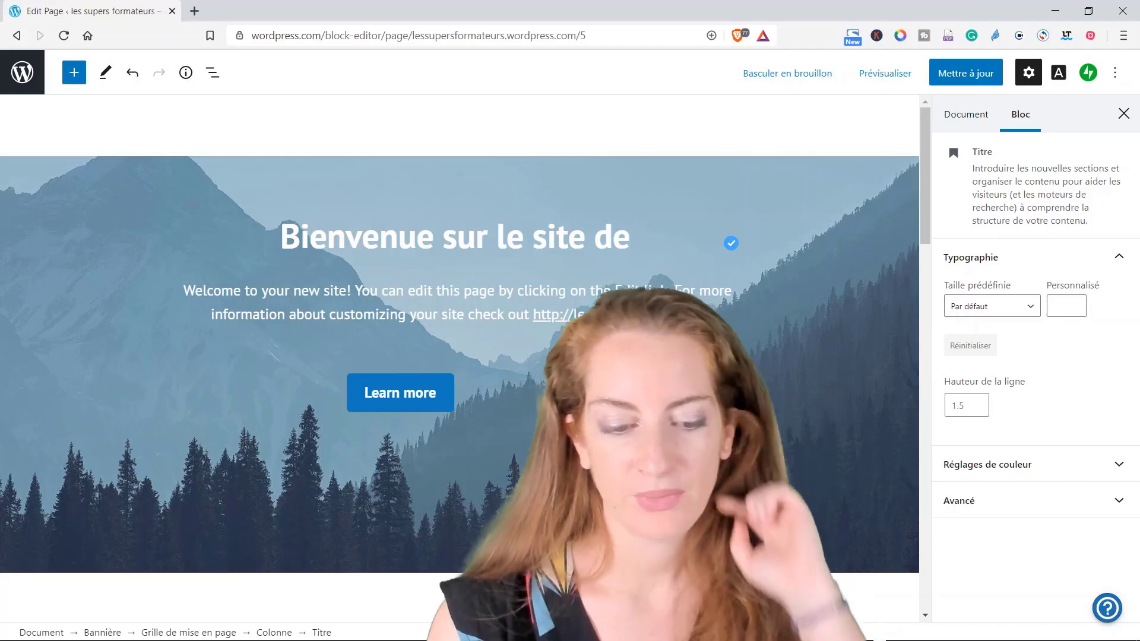
Rewrite the end of the banner heading so that it reads "Bienvenue sur mon site".
key("BackSpace")
key("BackSpace")
key("BackSpace")
key("BackSpace")
key("BackSpace")
key("BackSpace")
key("BackSpace")
key("BackSpace")
key("BackSpace")
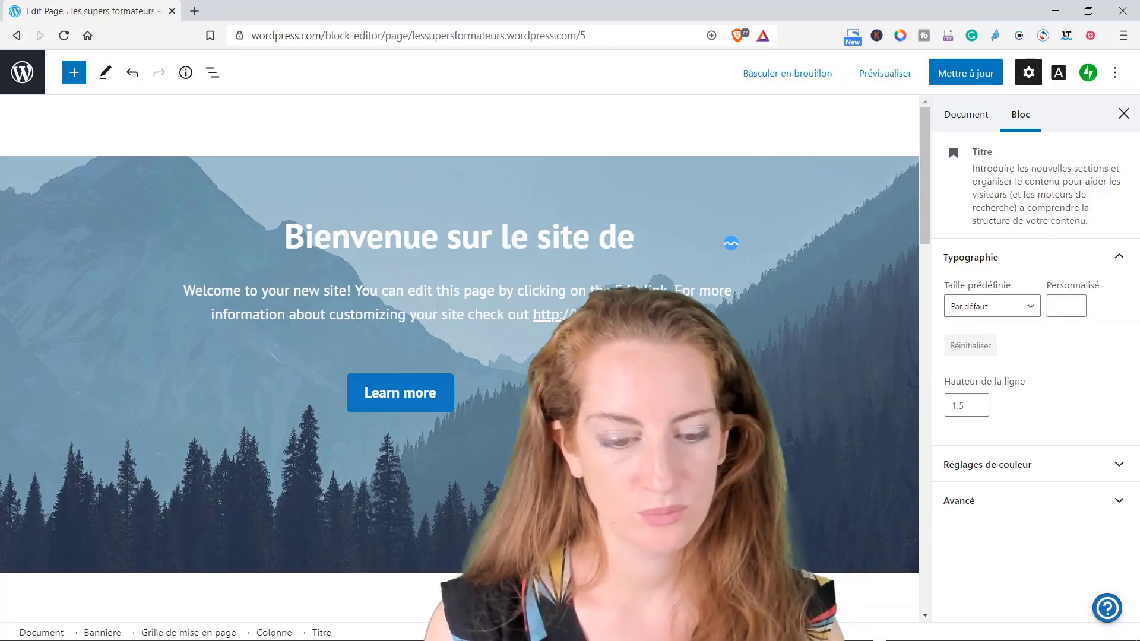
key("BackSpace")
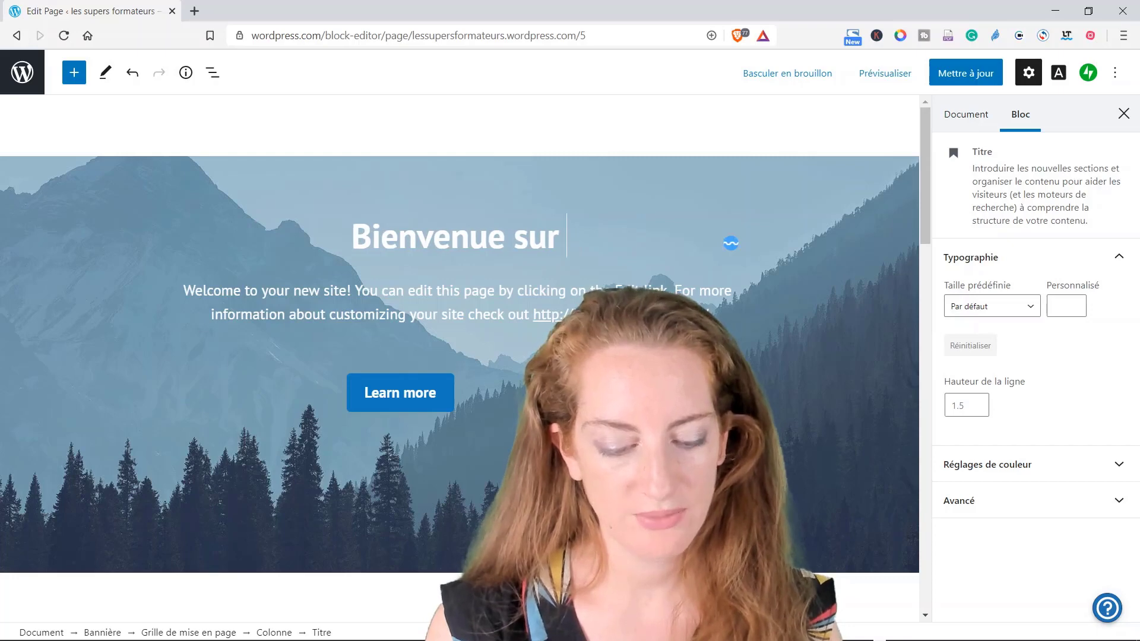
type("mon site")
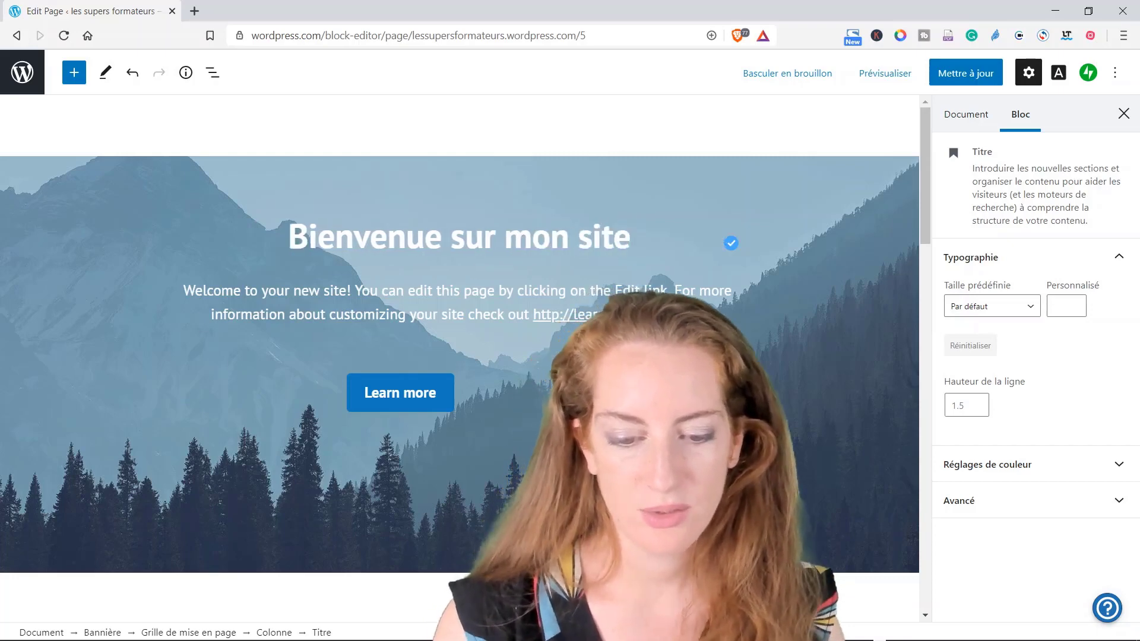
Replace the banner's introductory paragraph with "Je vous propose ici des exercices pour pratiquer les notions vues en cours.".
left_click_drag(184, 290, 610, 291)
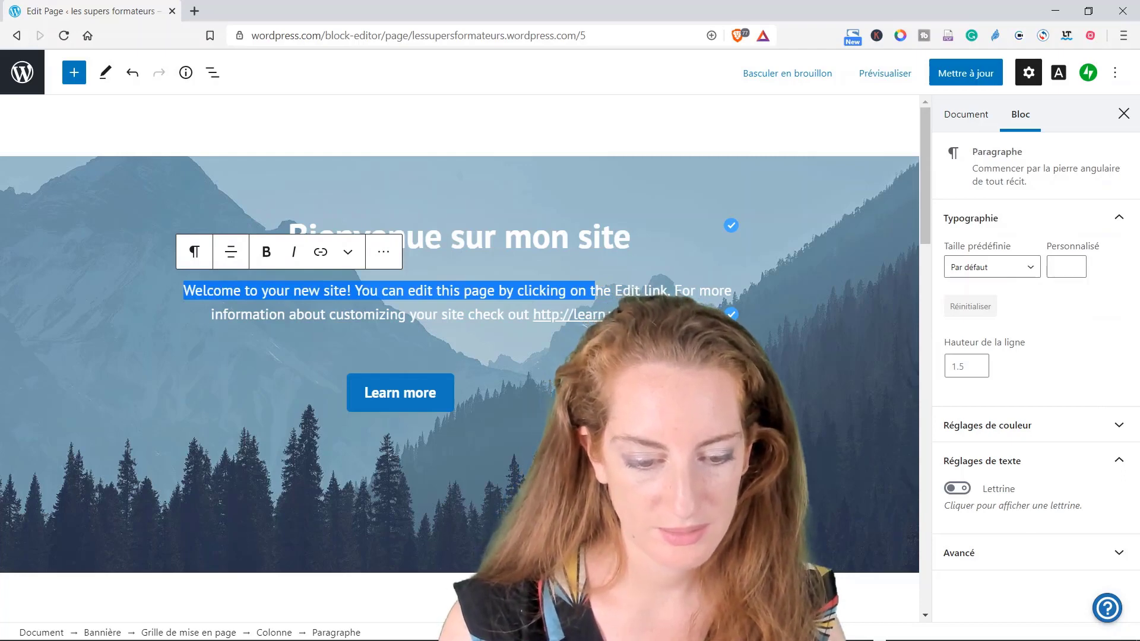
left_click_drag(611, 290, 653, 320)
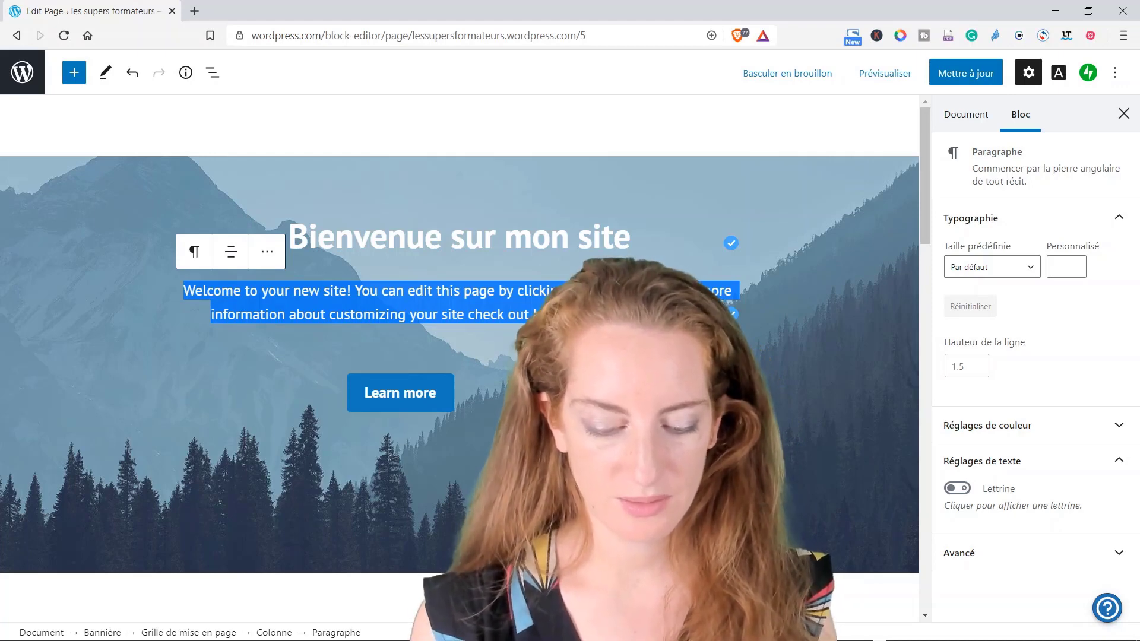
scroll(459, 332, "down", 1)
type("Je")
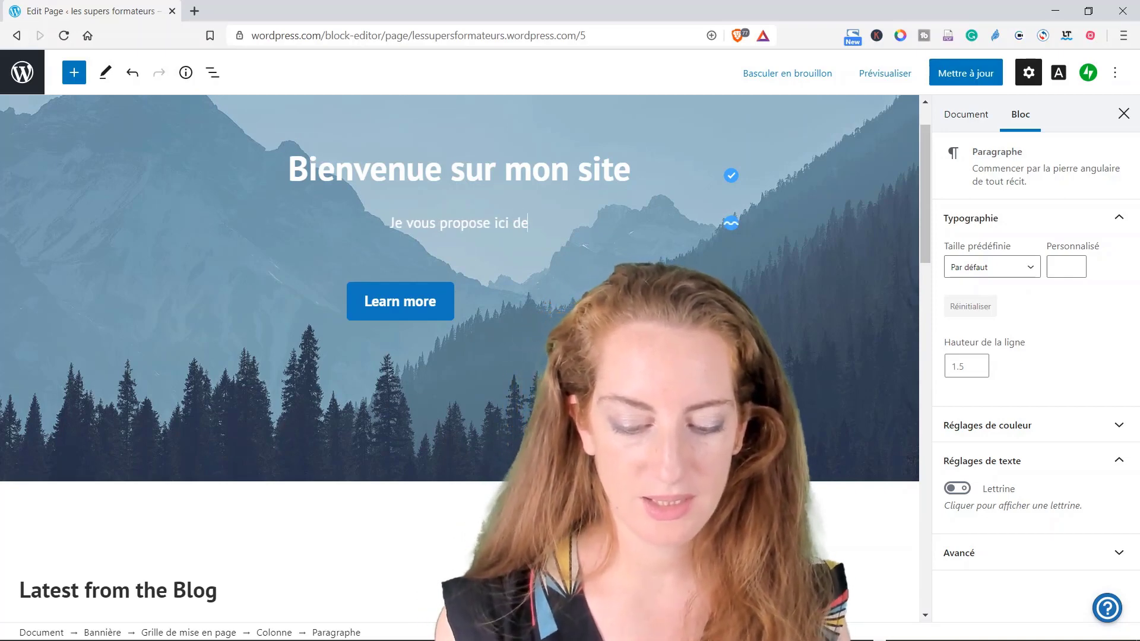
type("vous propose ici des exercices ")
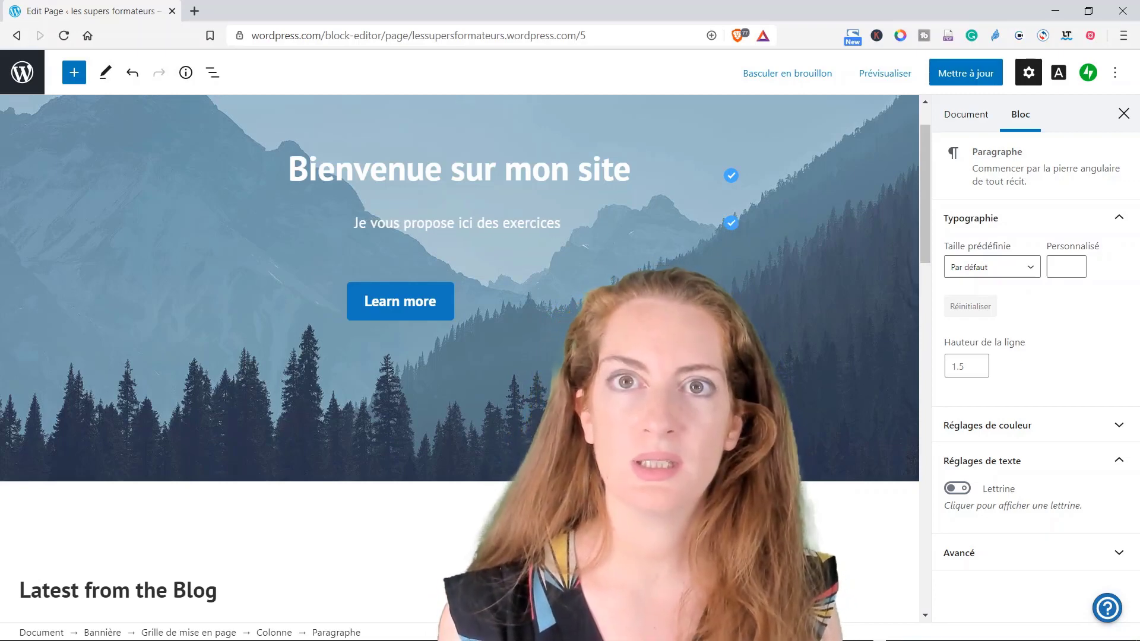
type("pour")
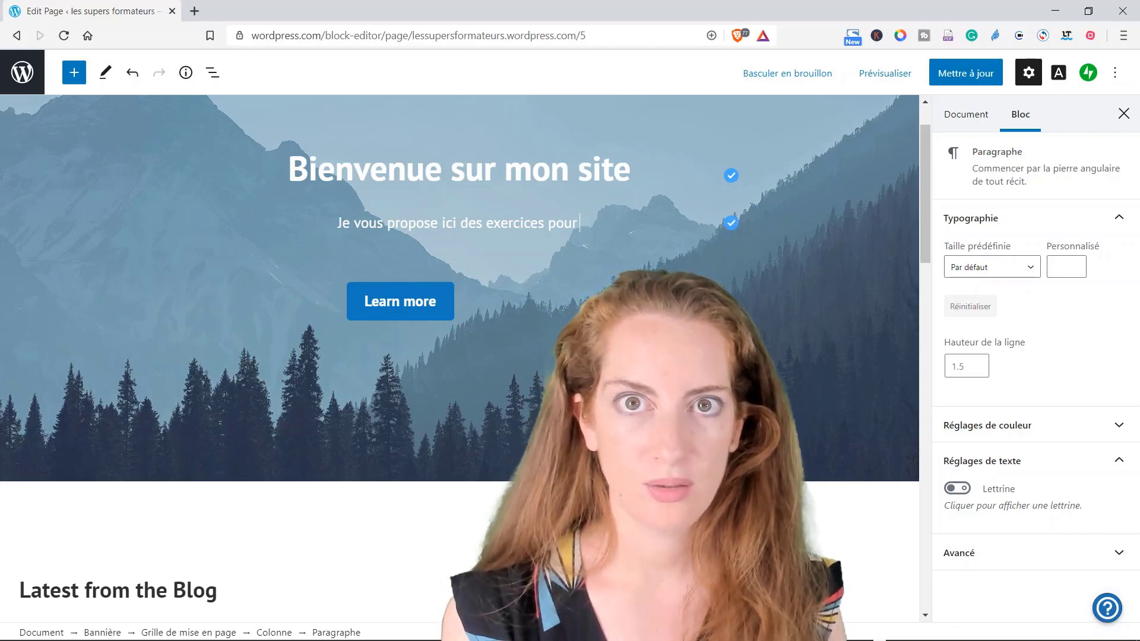
type(" pratiquer les notions vues en cou")
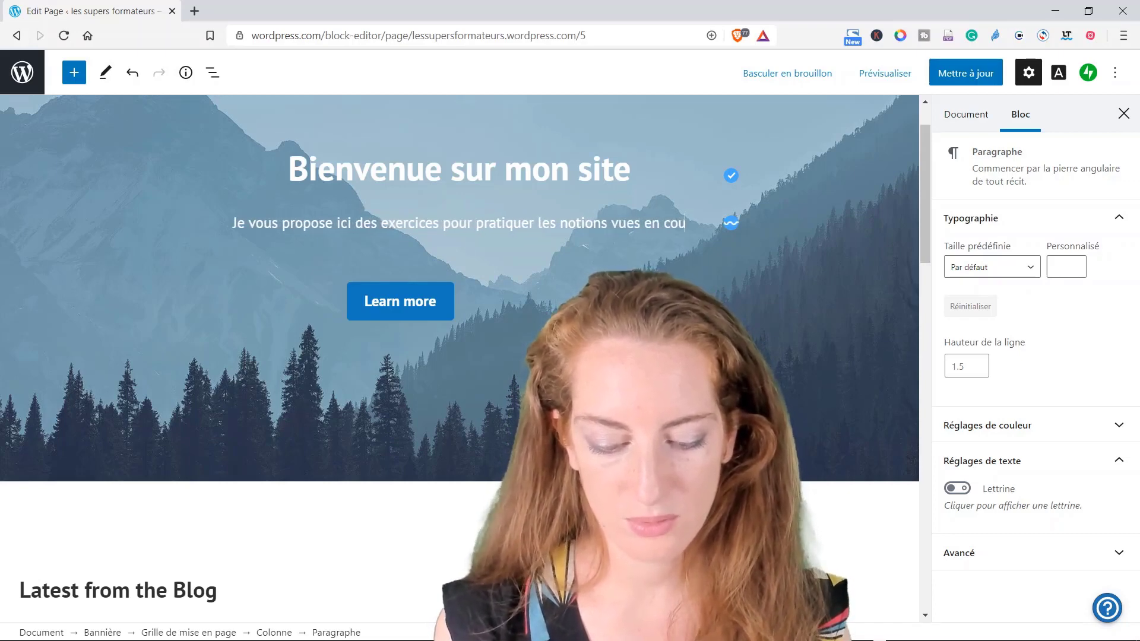
type("rs.")
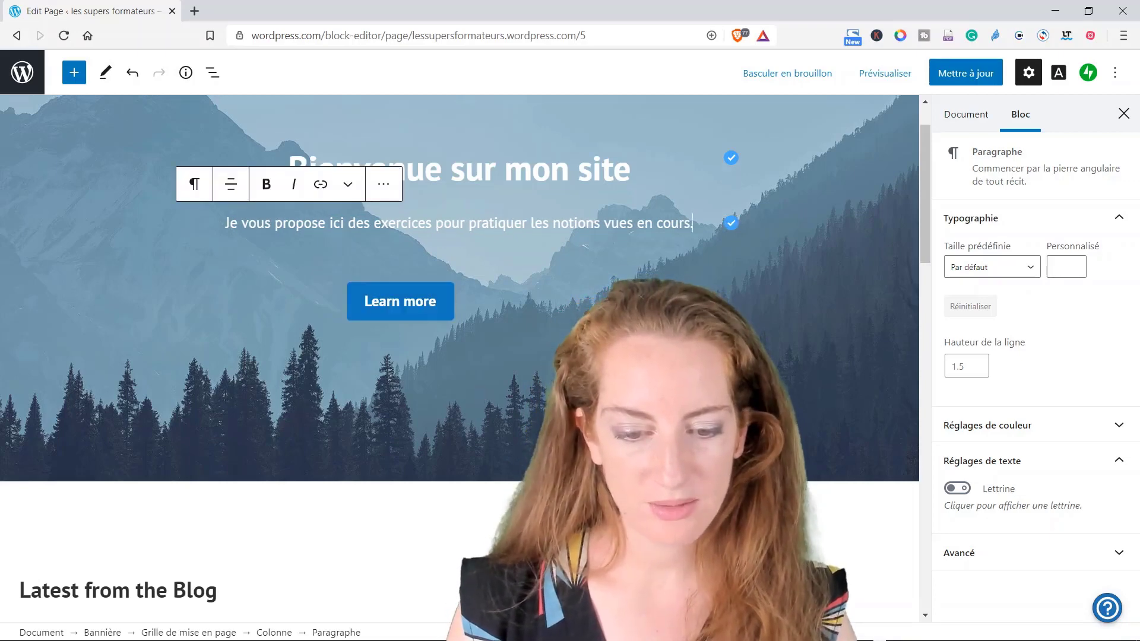
Change the label of the banner's button to "J'accède aux exercices".
left_click(417, 305)
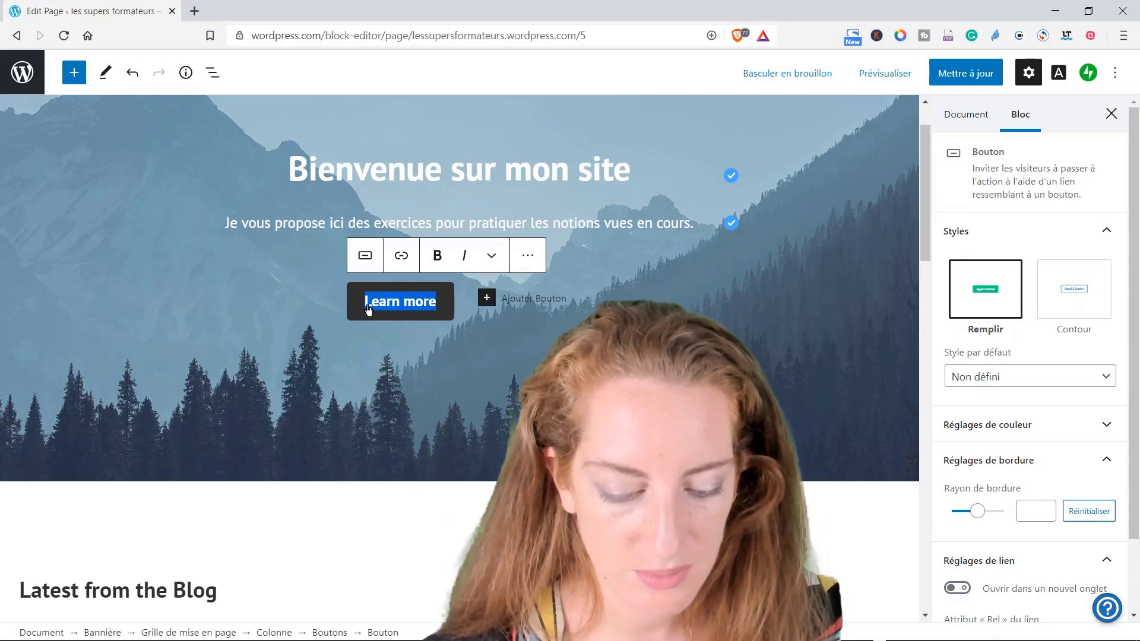
scroll(368, 306, "down", 1)
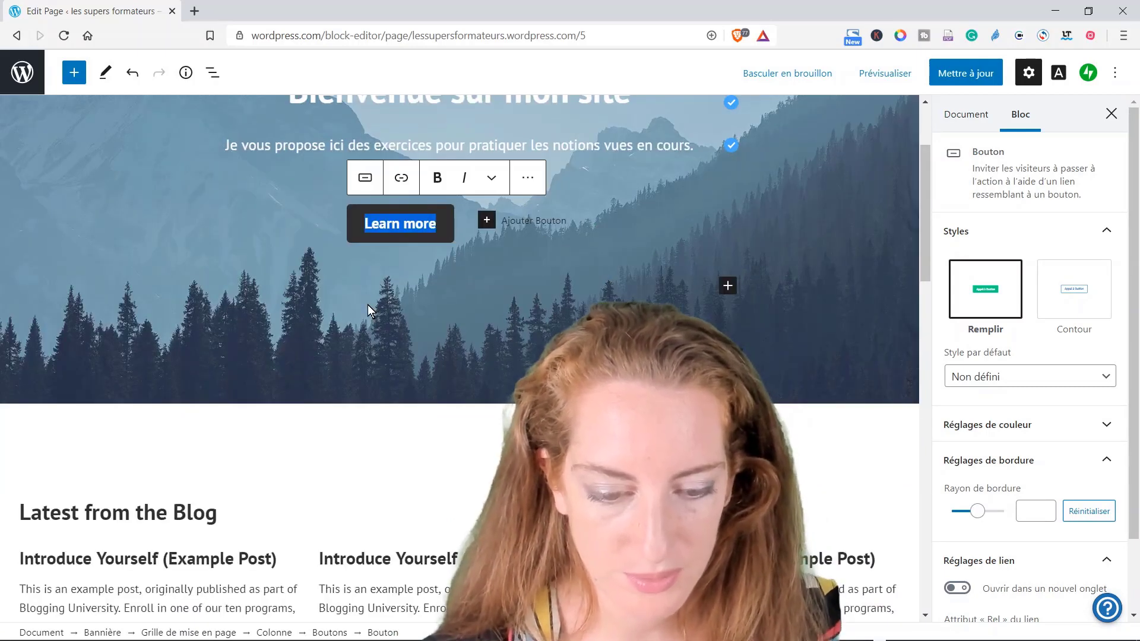
left_click(437, 226)
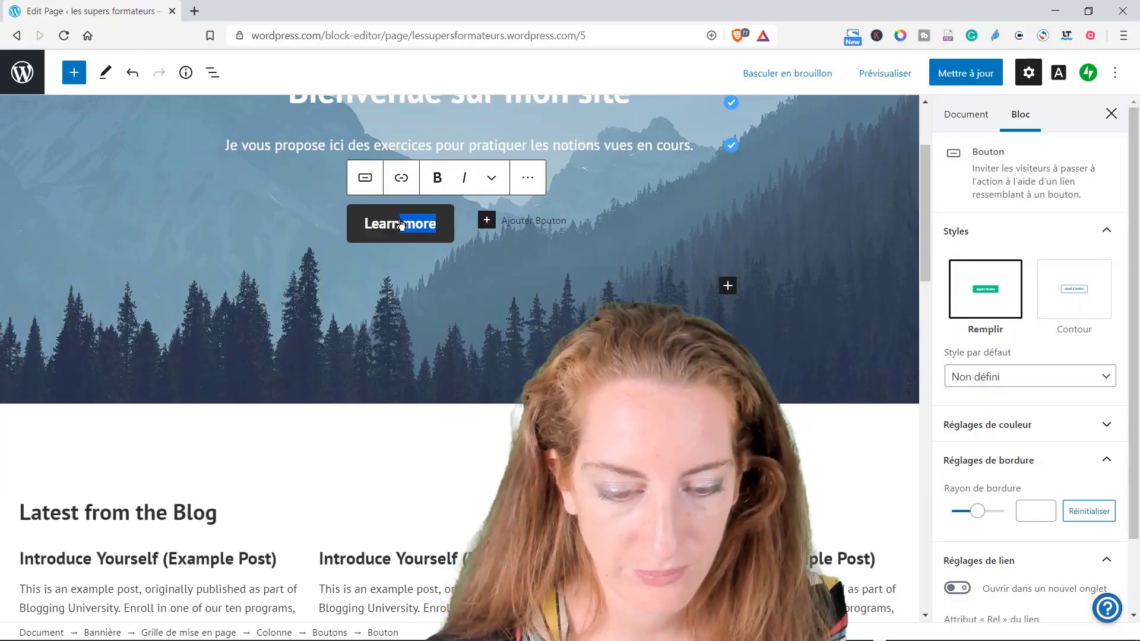
type("L")
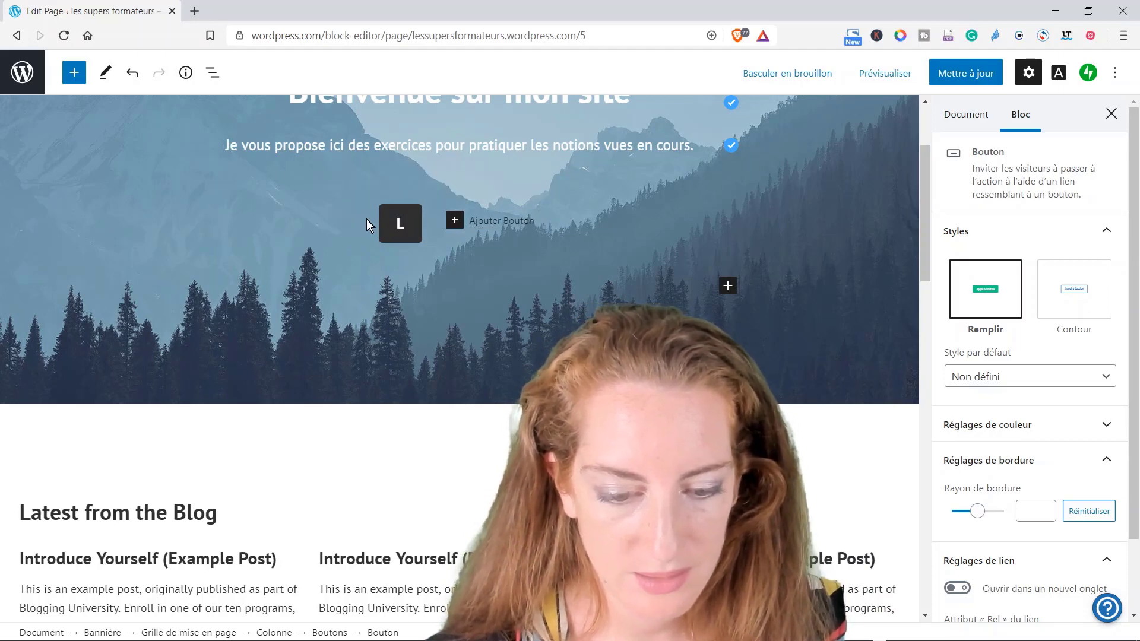
type("ei")
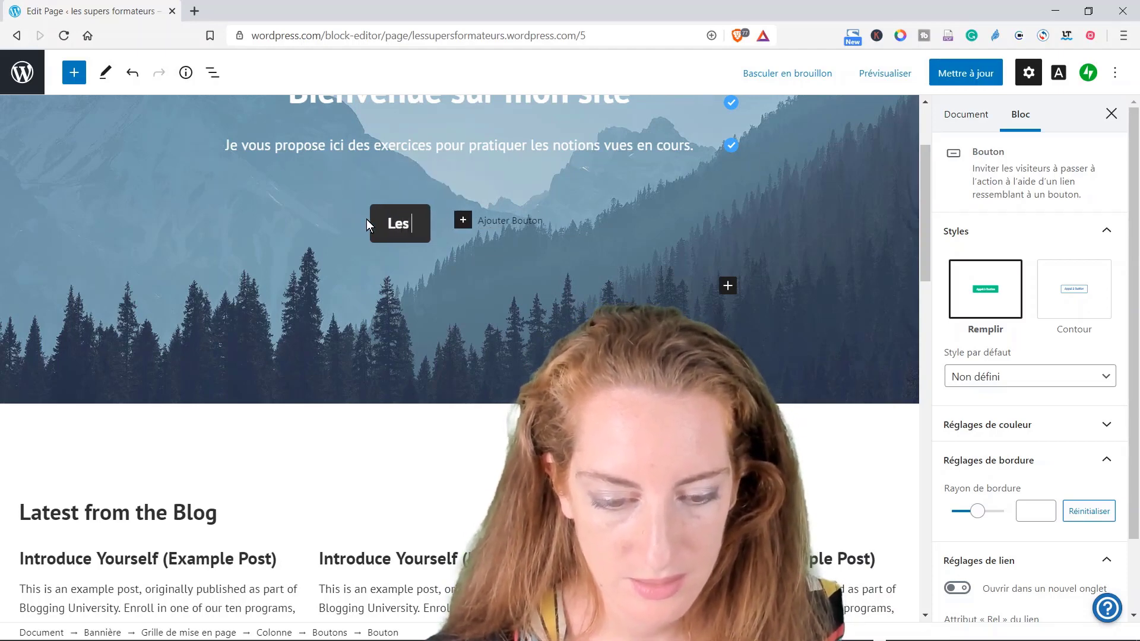
key("BackSpace")
type("s")
key("BackSpace")
key("BackSpace")
key("BackSpace")
type("J'")
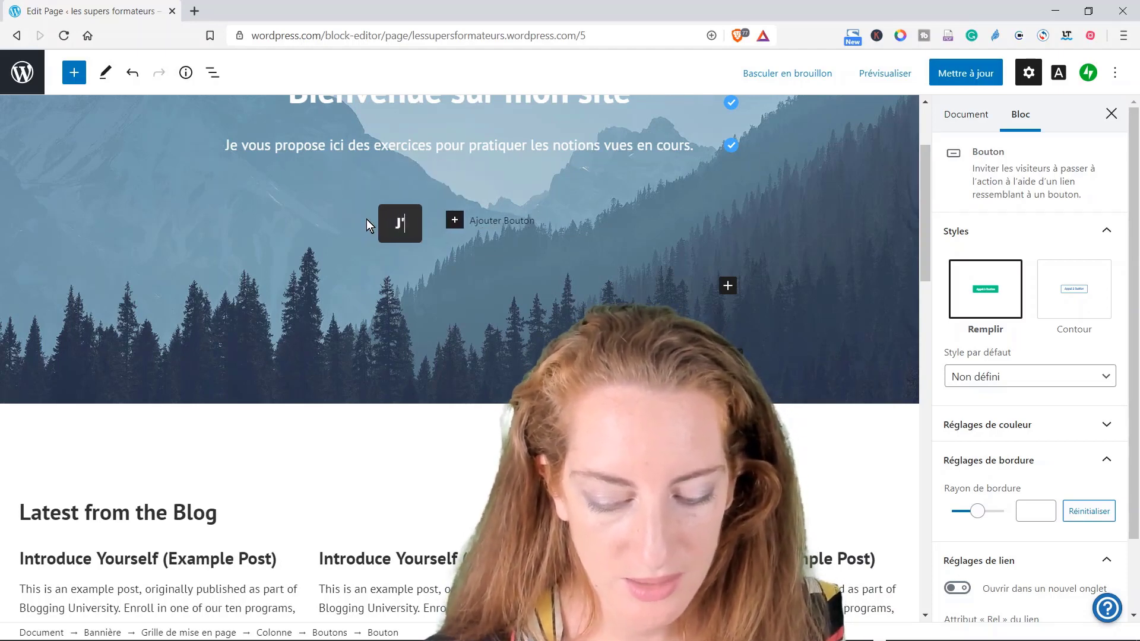
type("acced")
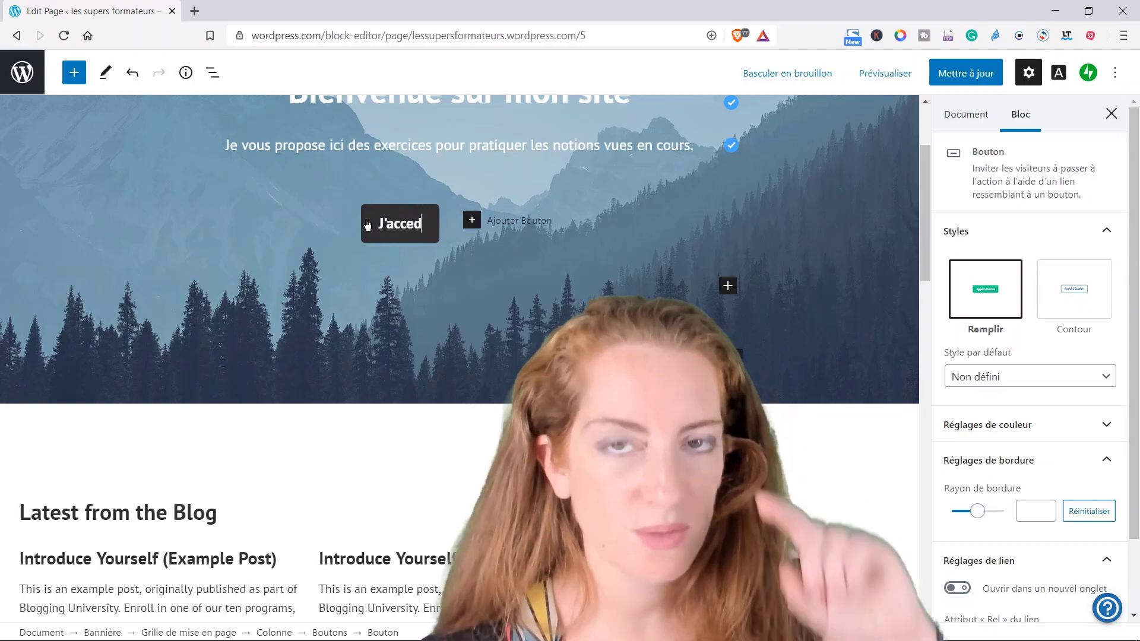
key("BackSpace")
key("BackSpace")
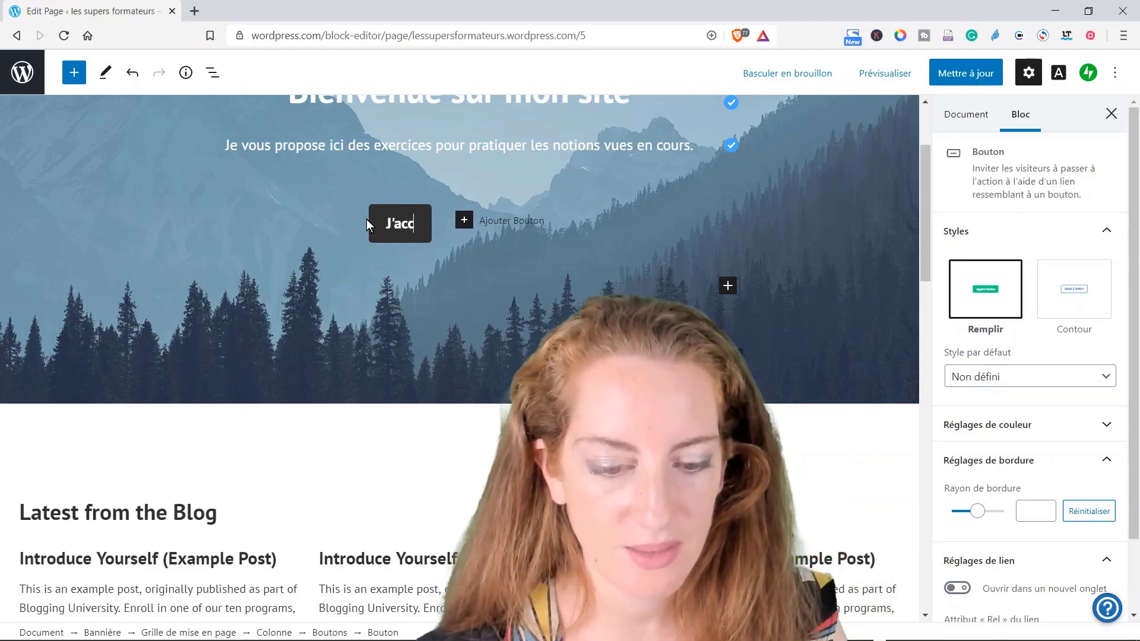
type("ède a")
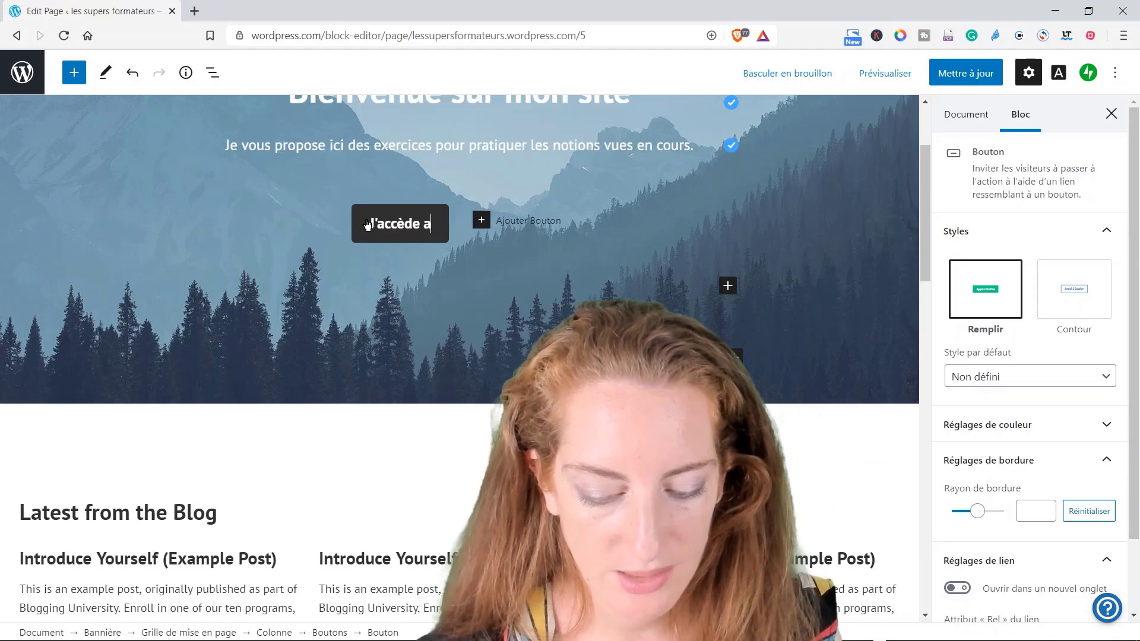
type("ux exercices")
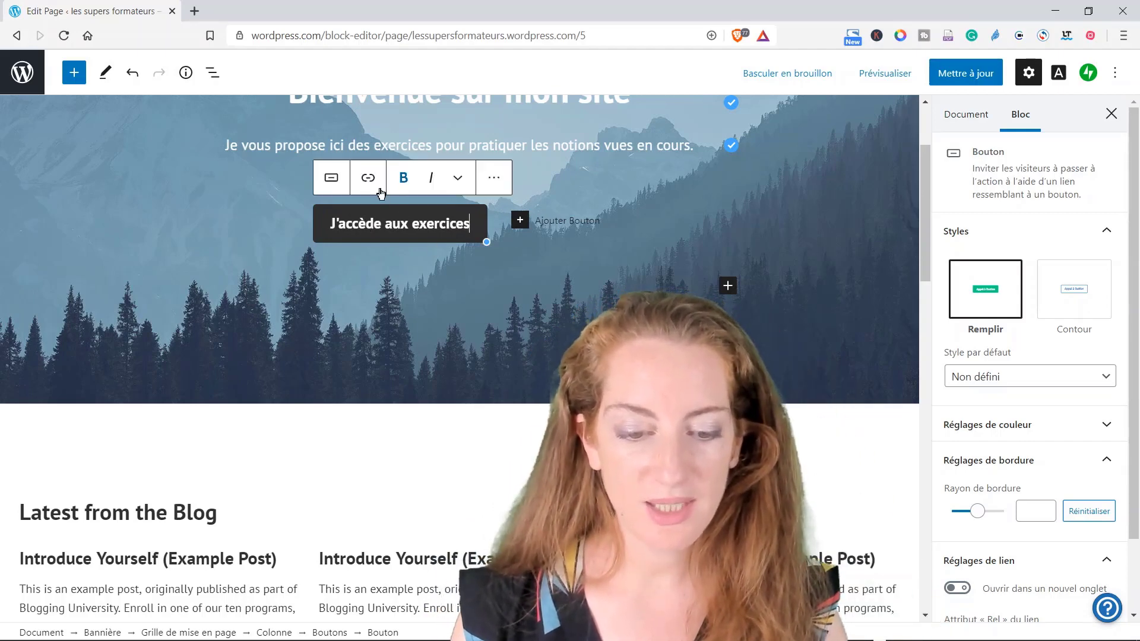
Examine the banner button's link address and its option to open in a new tab, and close the link settings.
left_click(368, 178)
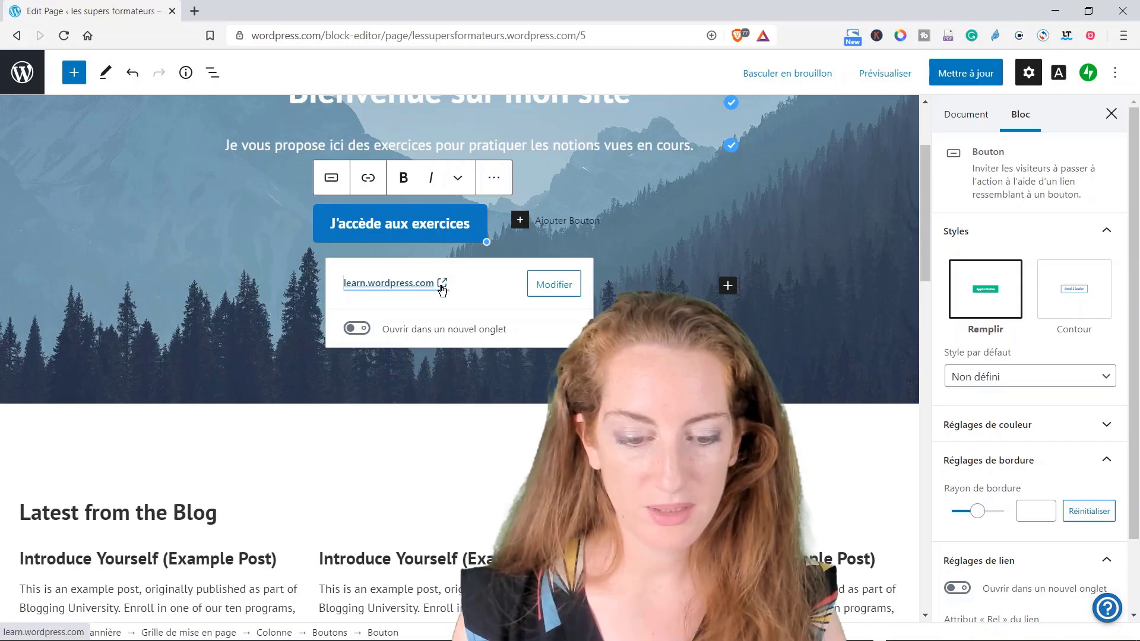
left_click_drag(439, 291, 350, 295)
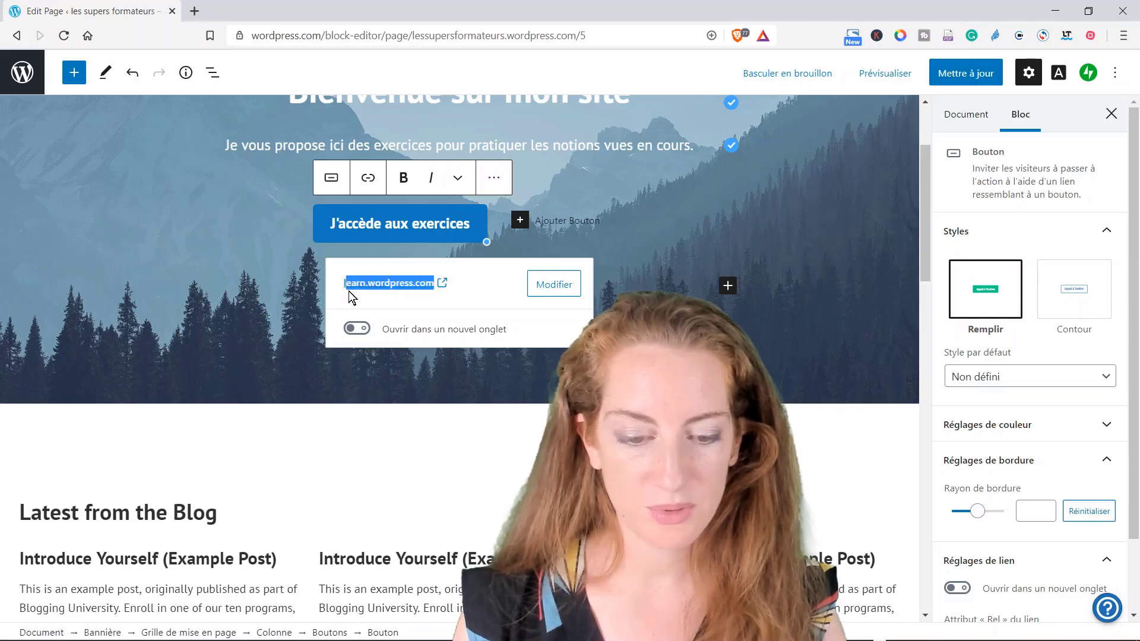
left_click(542, 285)
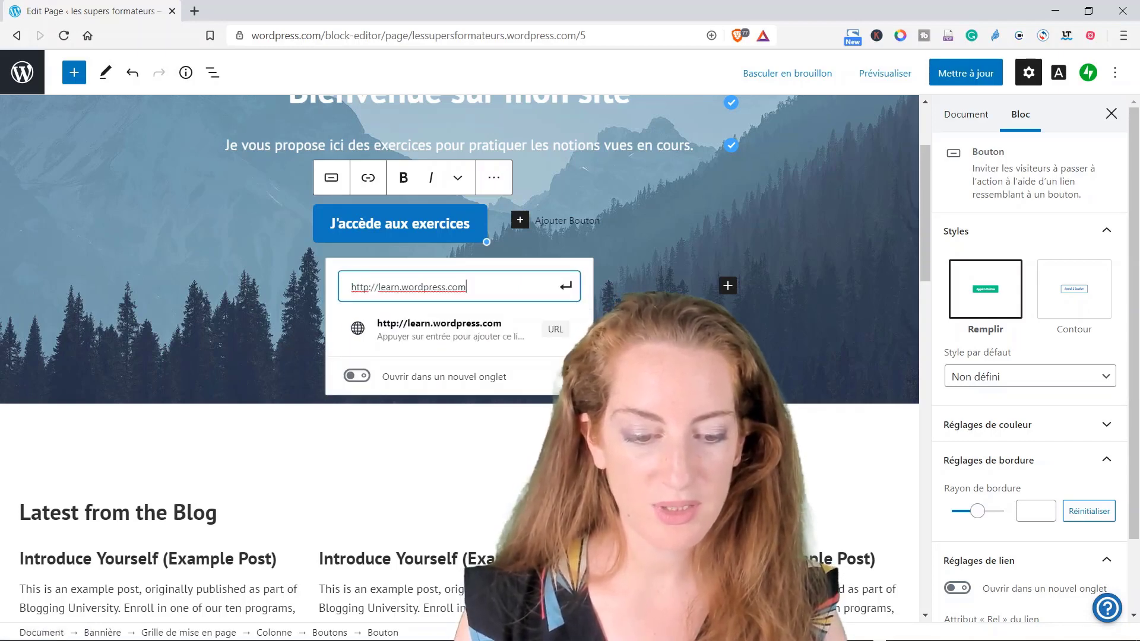
key("ctrl+a")
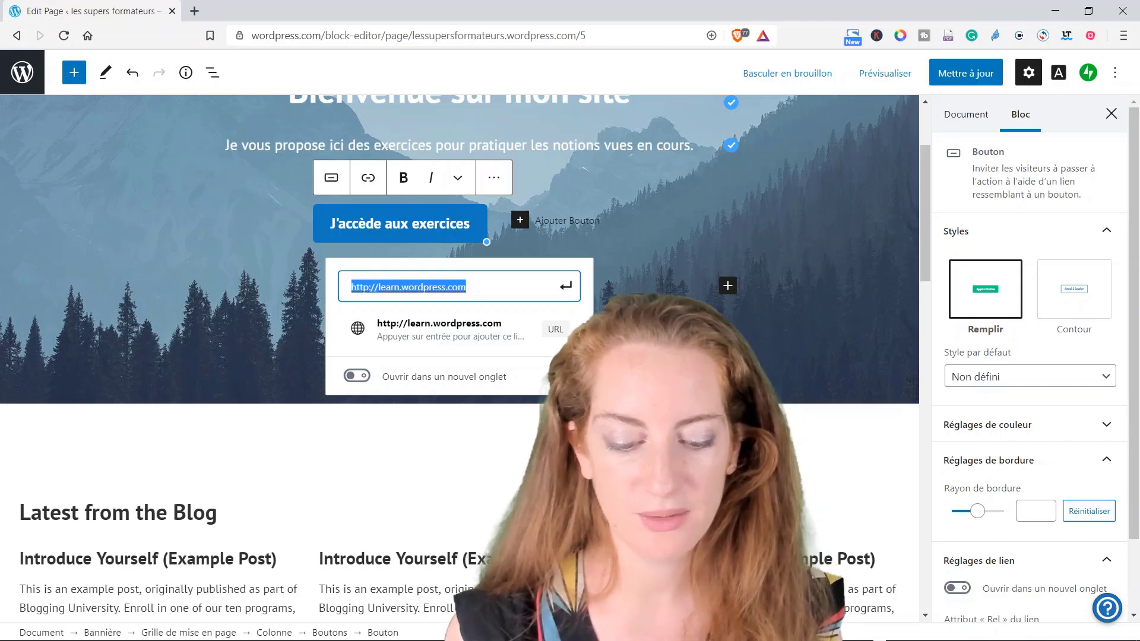
left_click(467, 286)
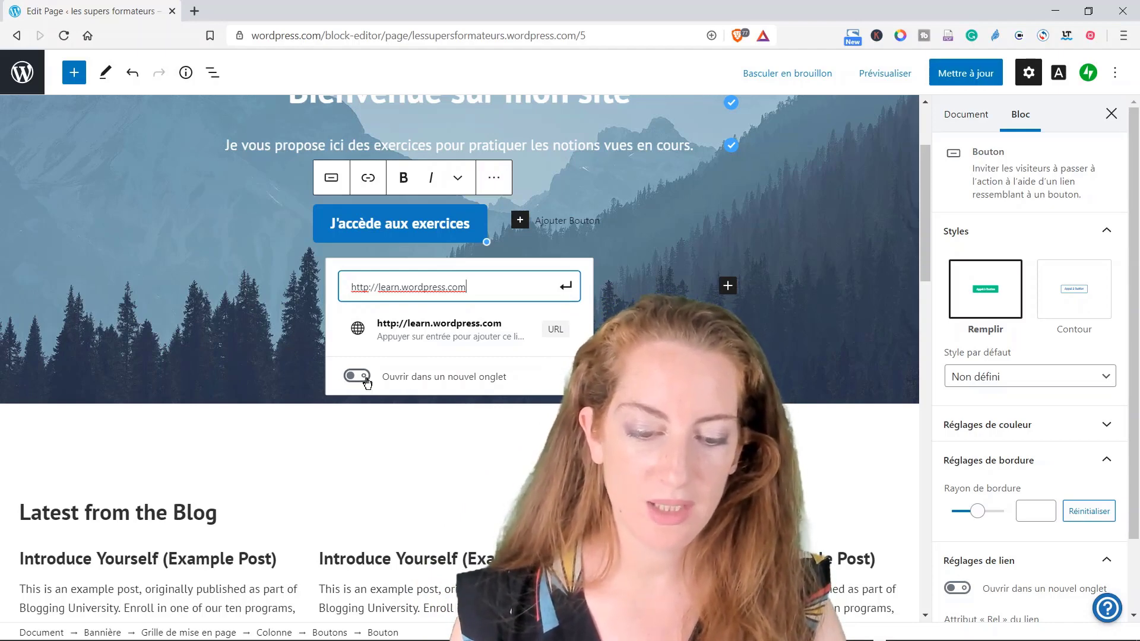
left_click(367, 383)
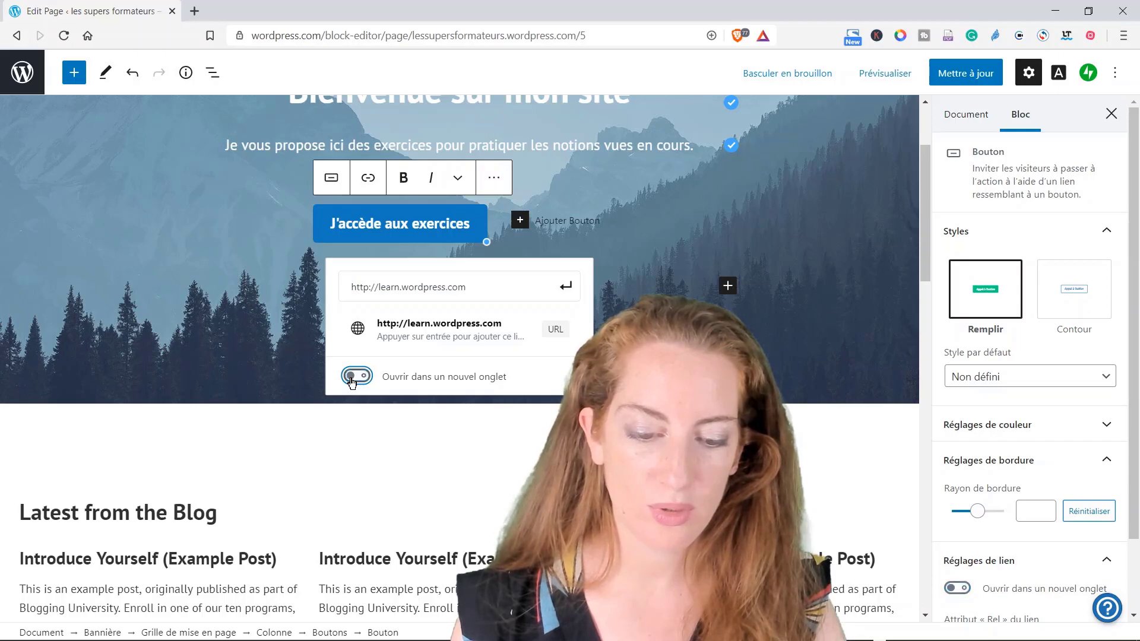
left_click(644, 270)
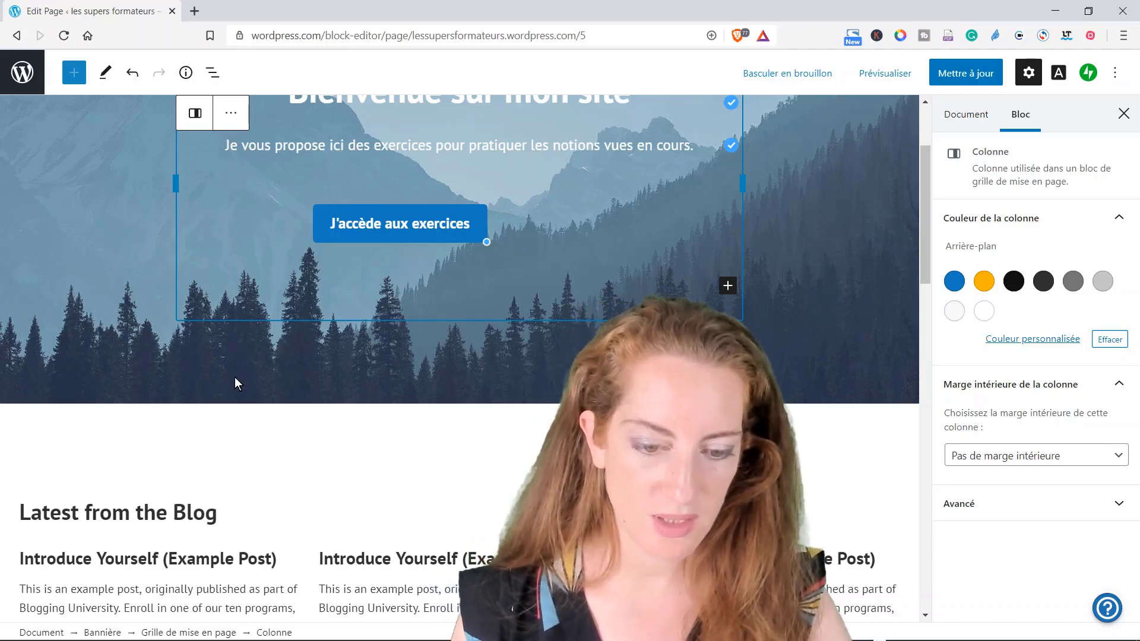
Browse the blocks that can be added to the banner's column below the button.
left_click(727, 287)
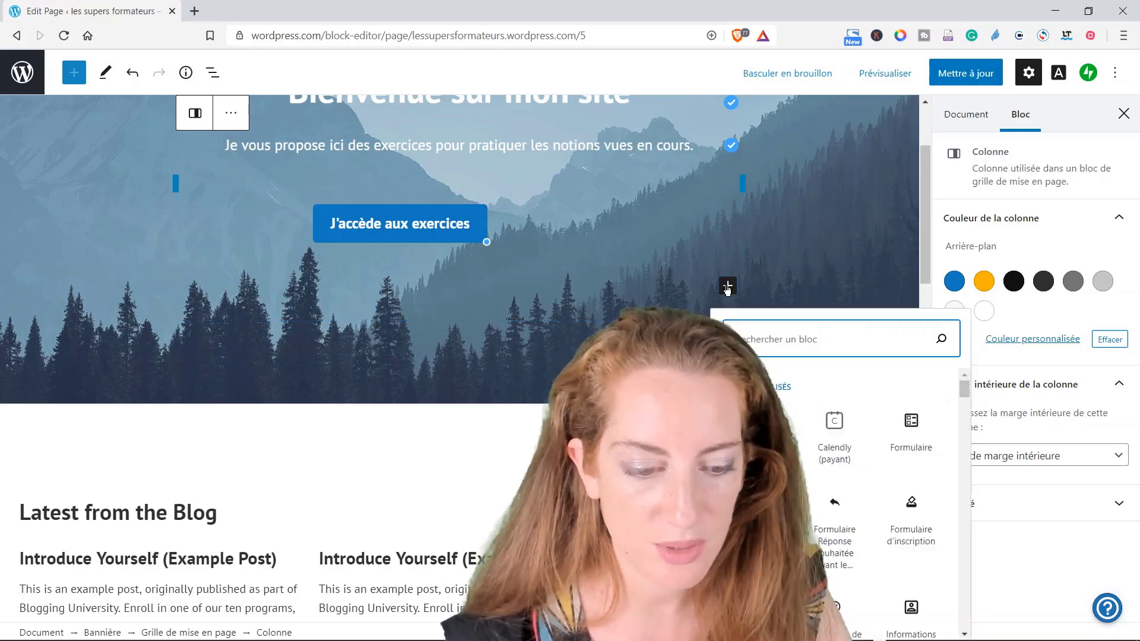
scroll(872, 475, "down", 3)
scroll(873, 475, "up", 3)
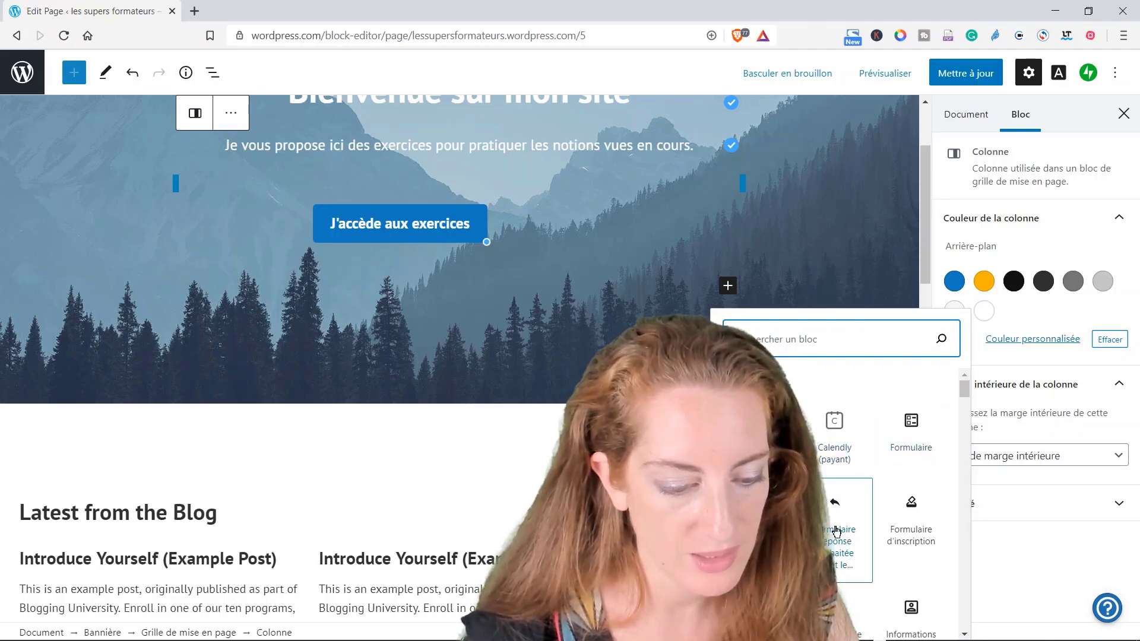
Examine the rest of the block list for the banner's column, from forms to layout elements, and close it without adding a block.
scroll(836, 530, "down", 3)
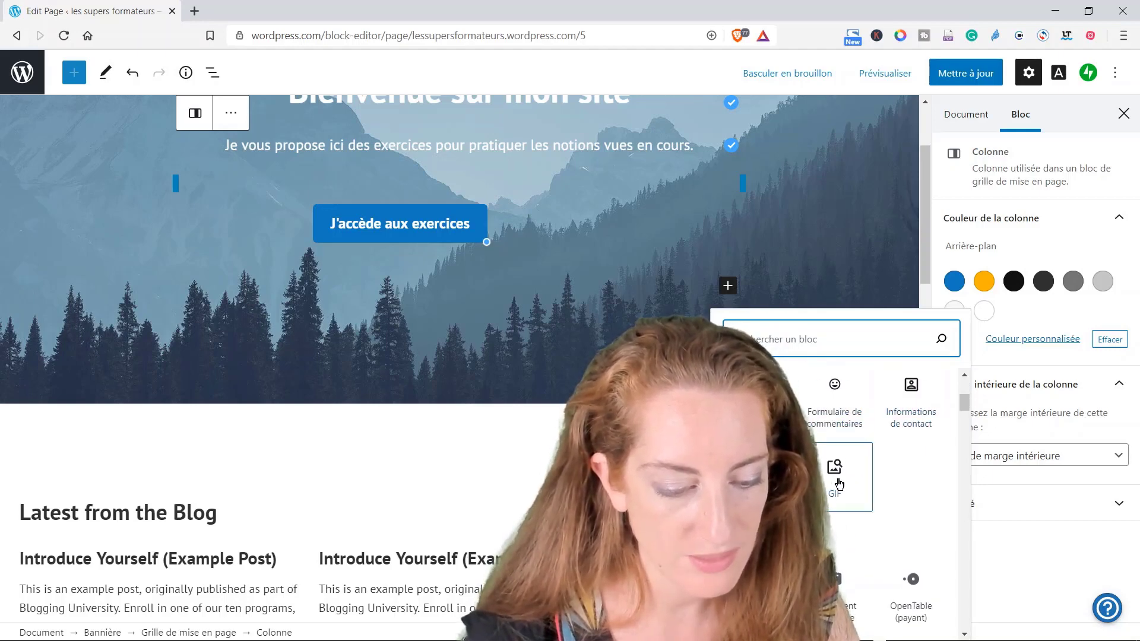
scroll(836, 499, "down", 3)
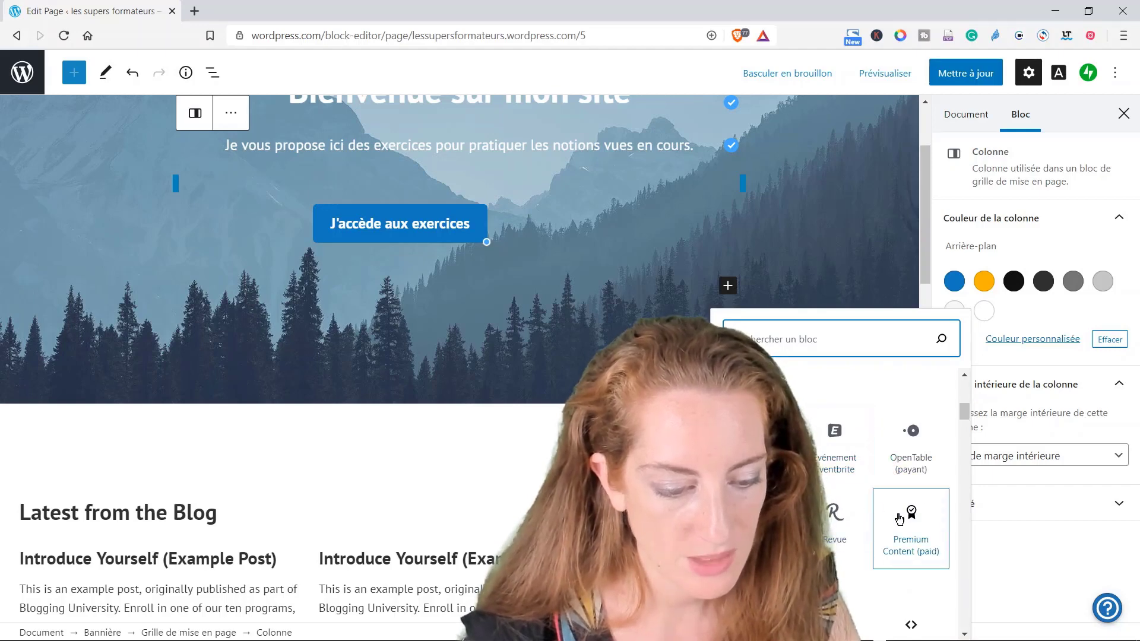
scroll(836, 499, "down", 3)
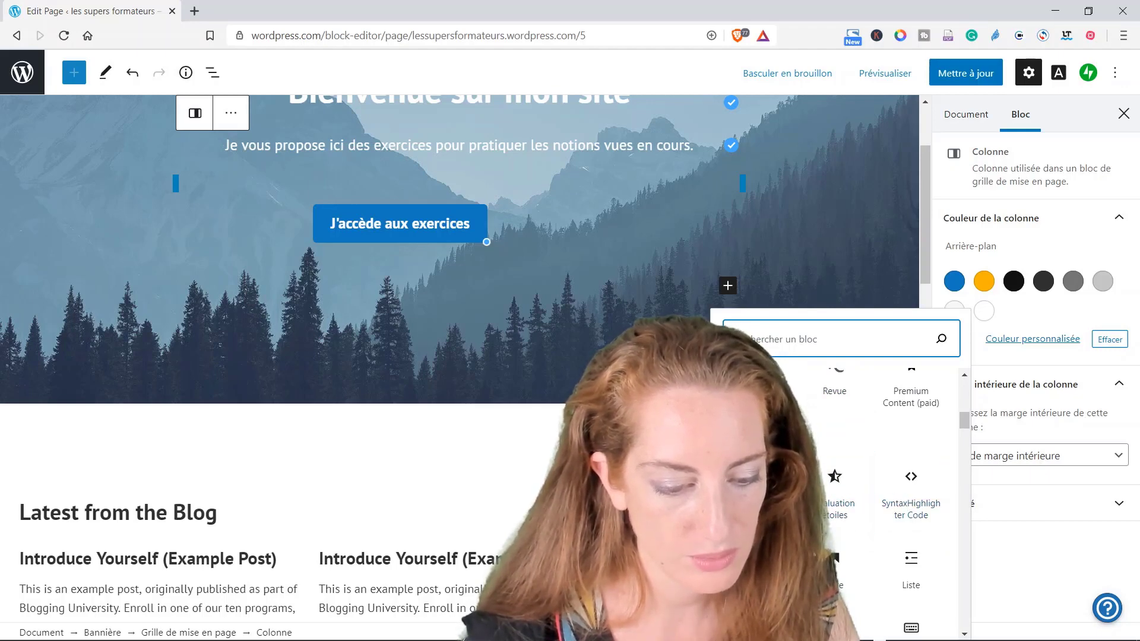
scroll(873, 487, "down", 3)
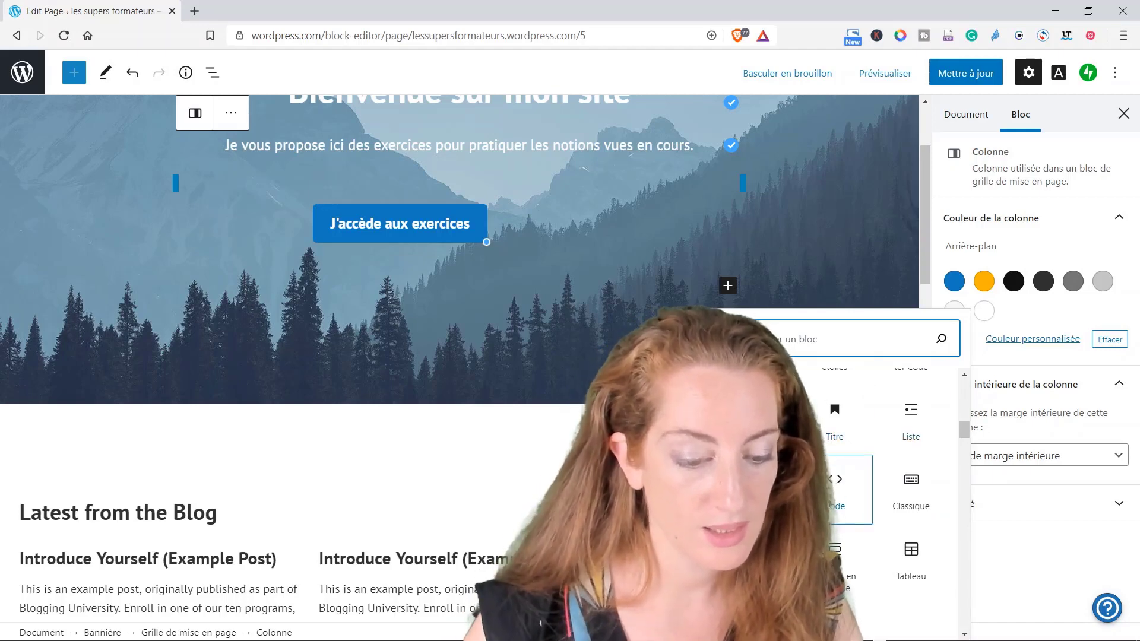
scroll(873, 487, "down", 4)
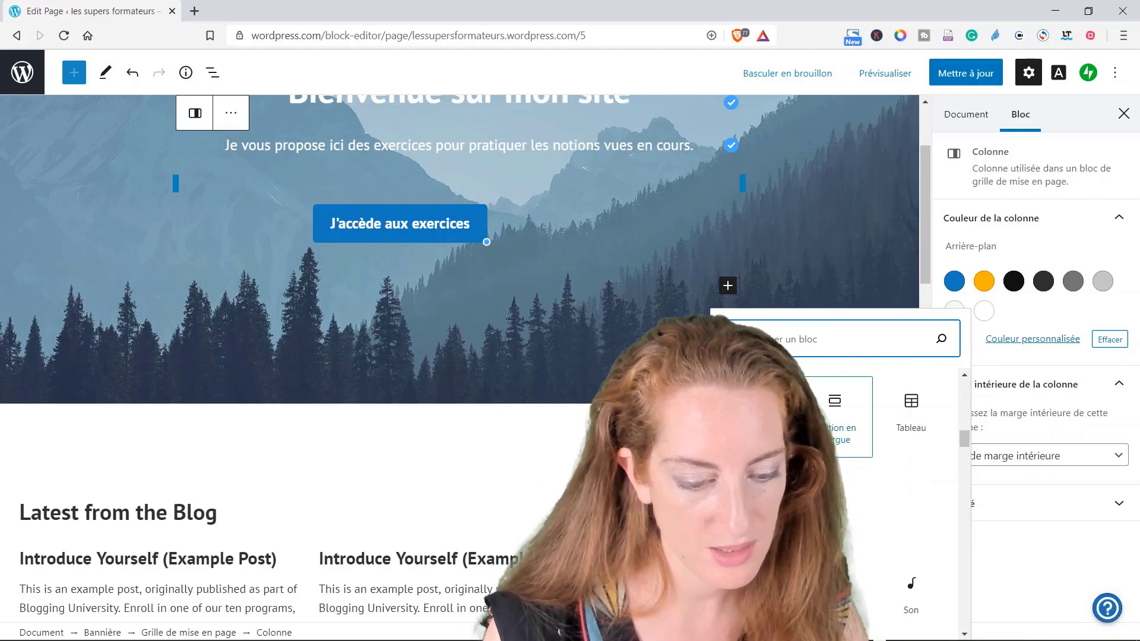
scroll(873, 486, "down", 4)
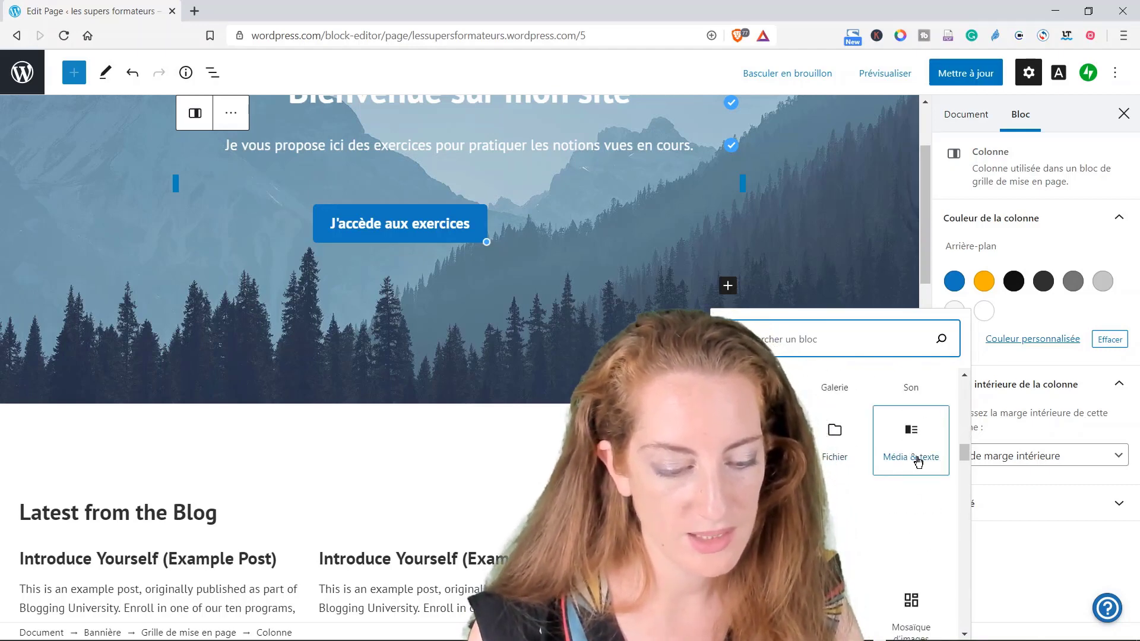
scroll(872, 487, "down", 6)
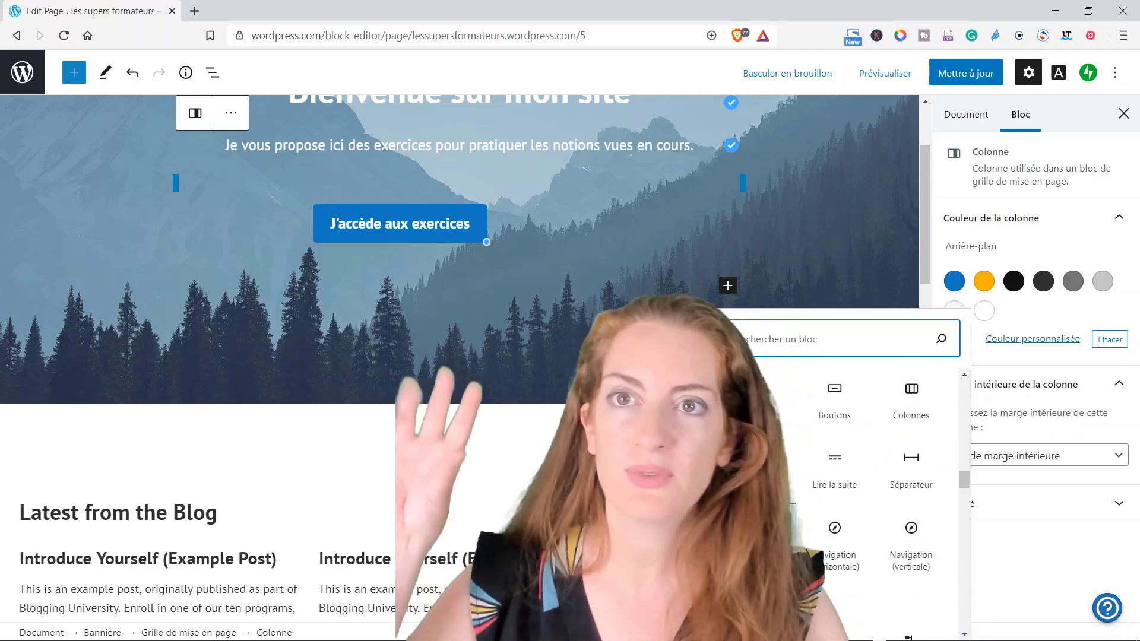
left_click(500, 466)
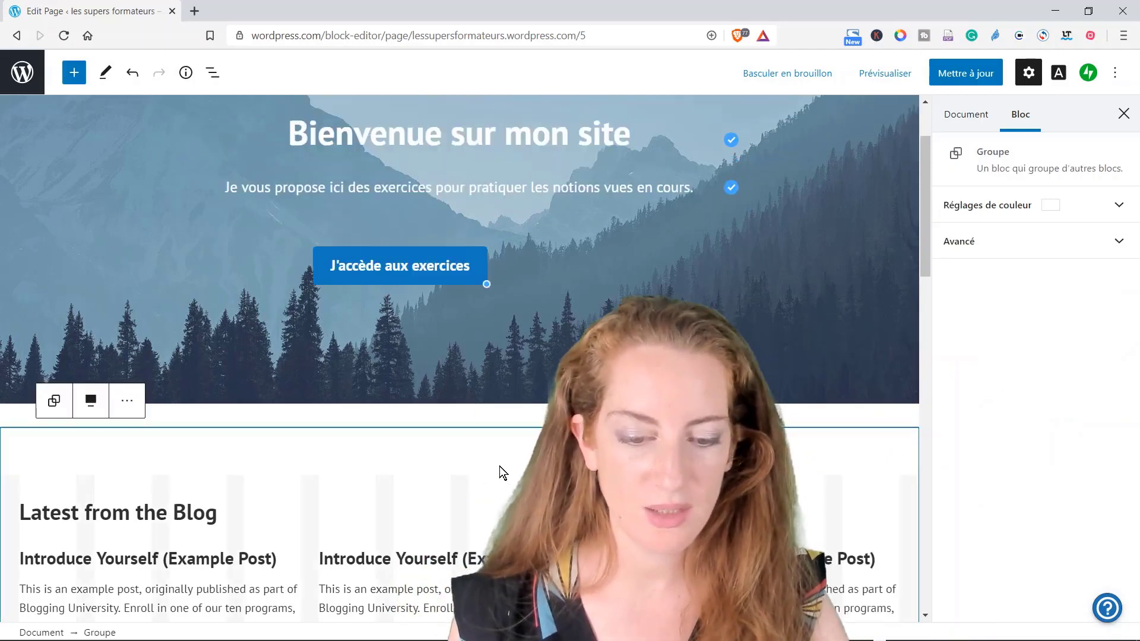
Add an empty paragraph block below the "J'accède aux exercices" button in the banner.
scroll(350, 436, "up", 2)
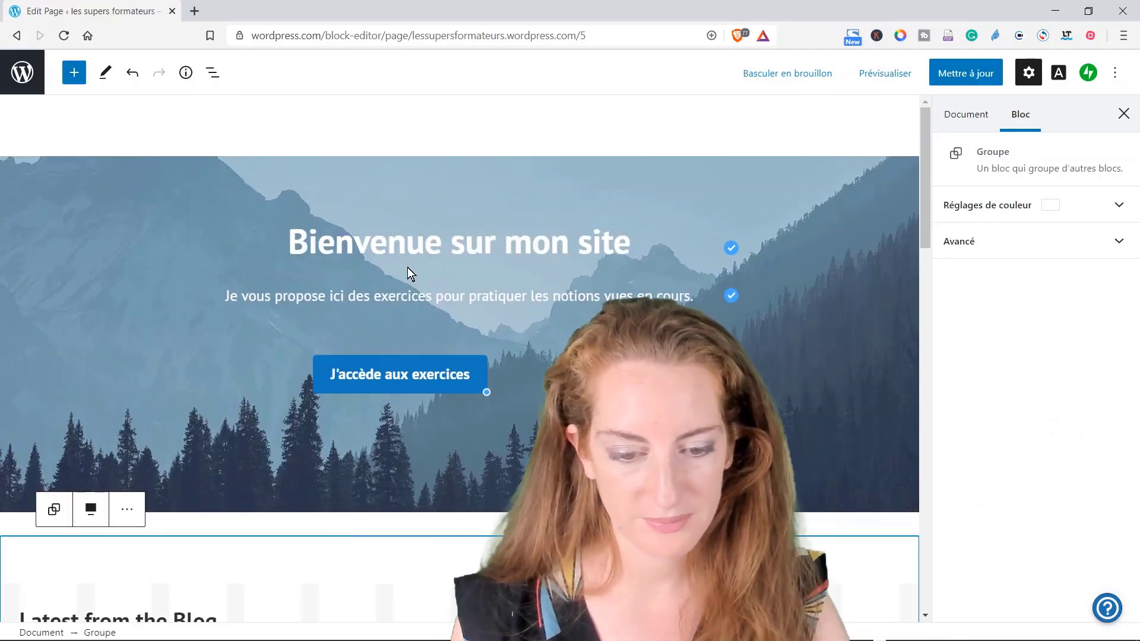
left_click(291, 363)
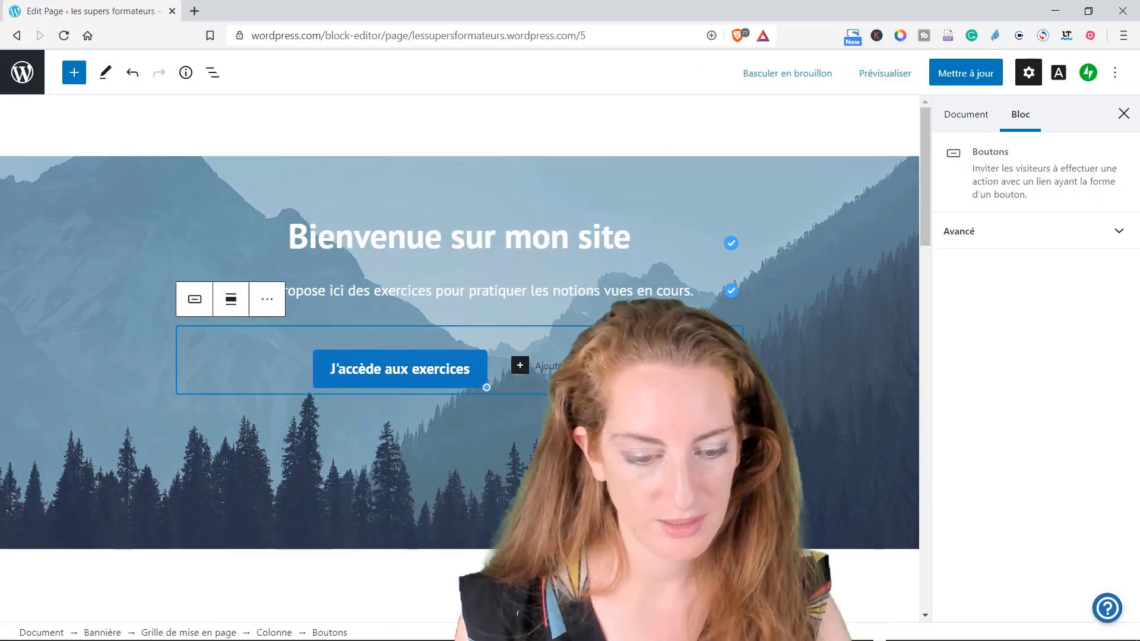
left_click(629, 427)
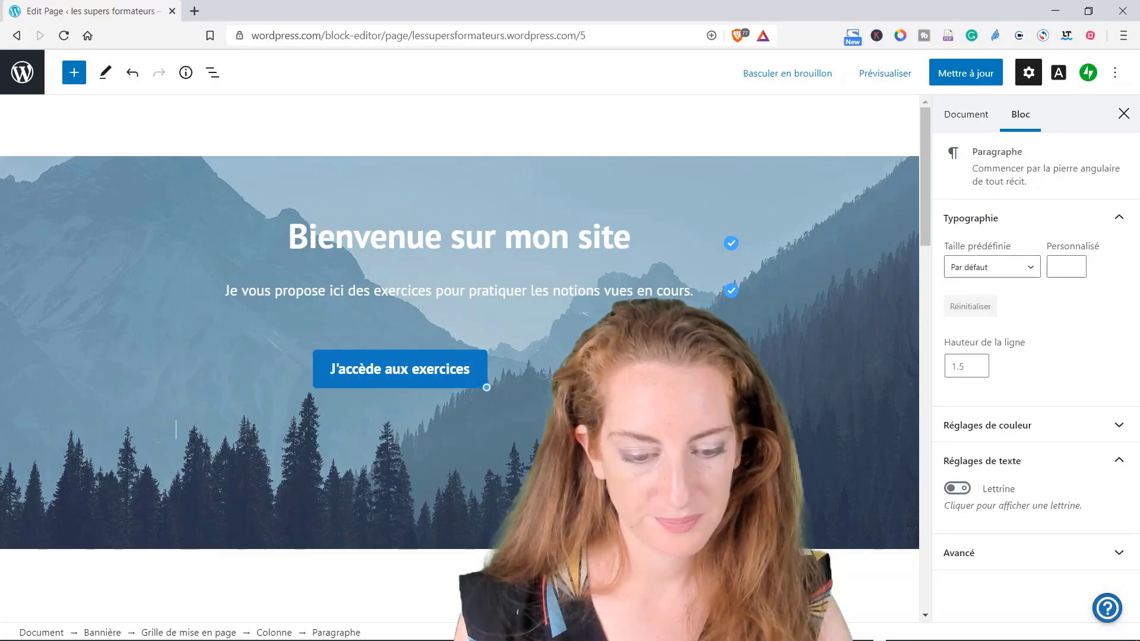
Look over the "Latest from the Blog" articles block and update the page to save the homepage changes.
scroll(629, 426, "down", 6)
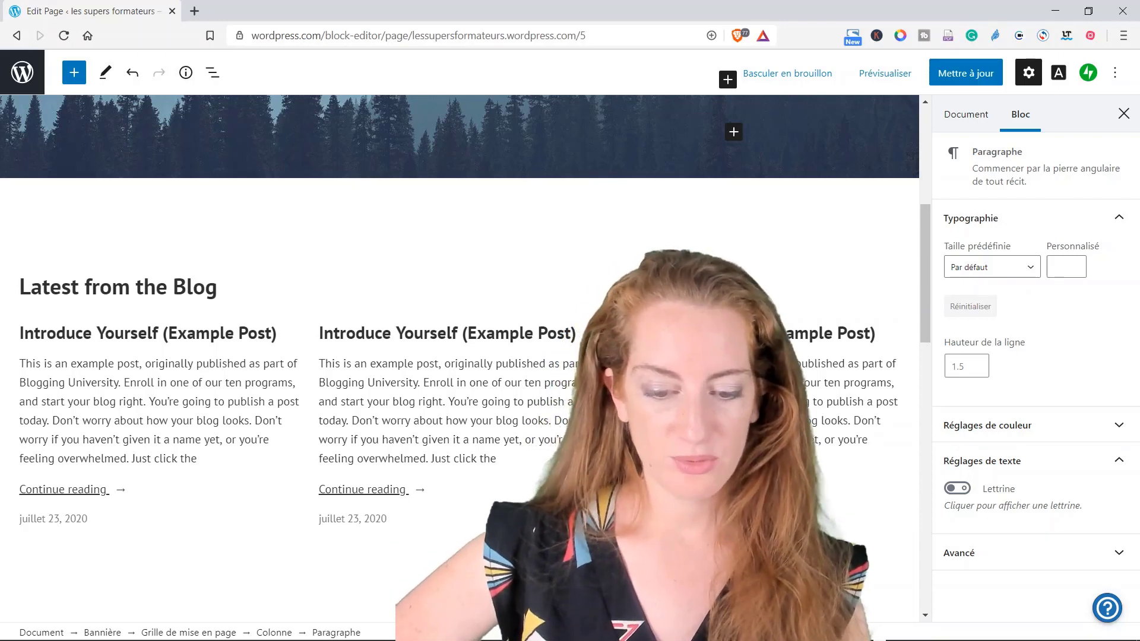
left_click(193, 457)
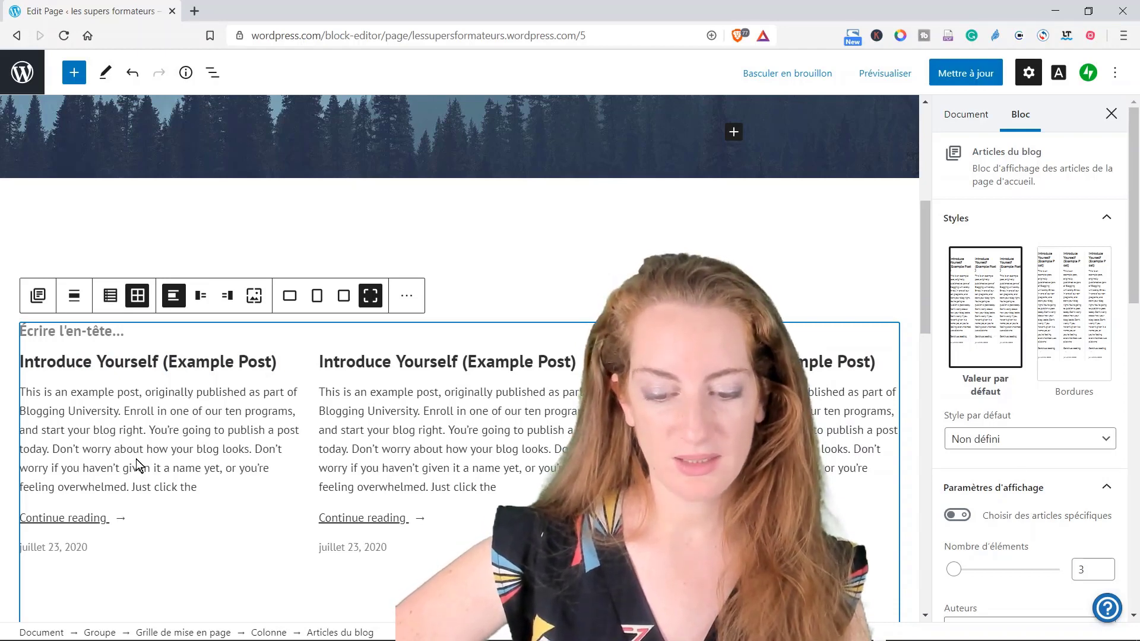
scroll(155, 468, "down", 4)
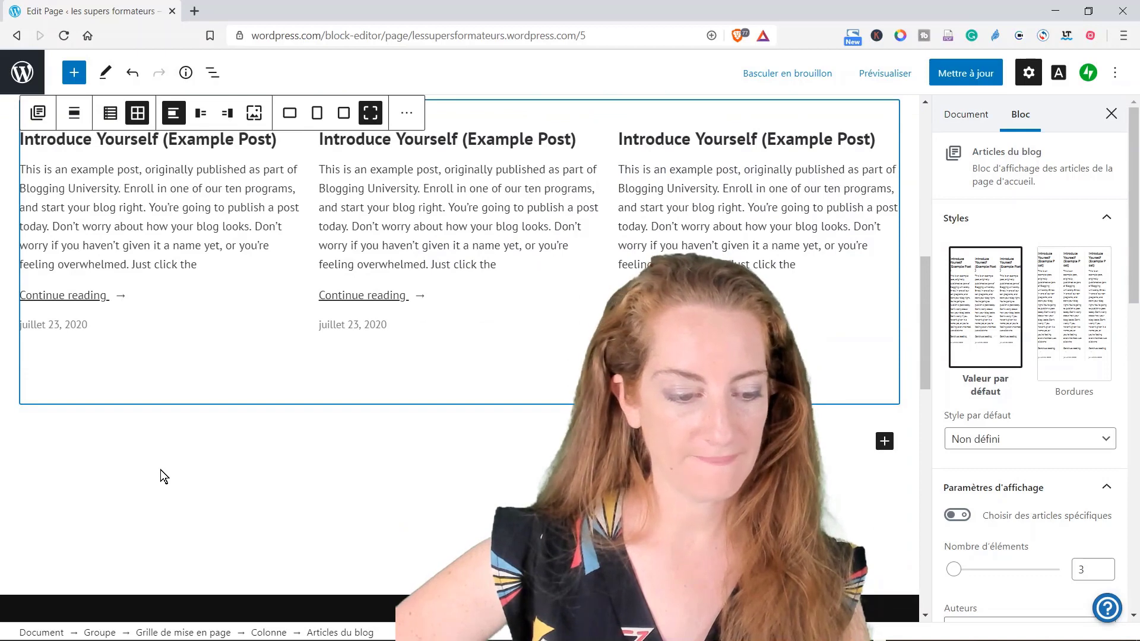
scroll(160, 469, "up", 2)
scroll(161, 469, "up", 3)
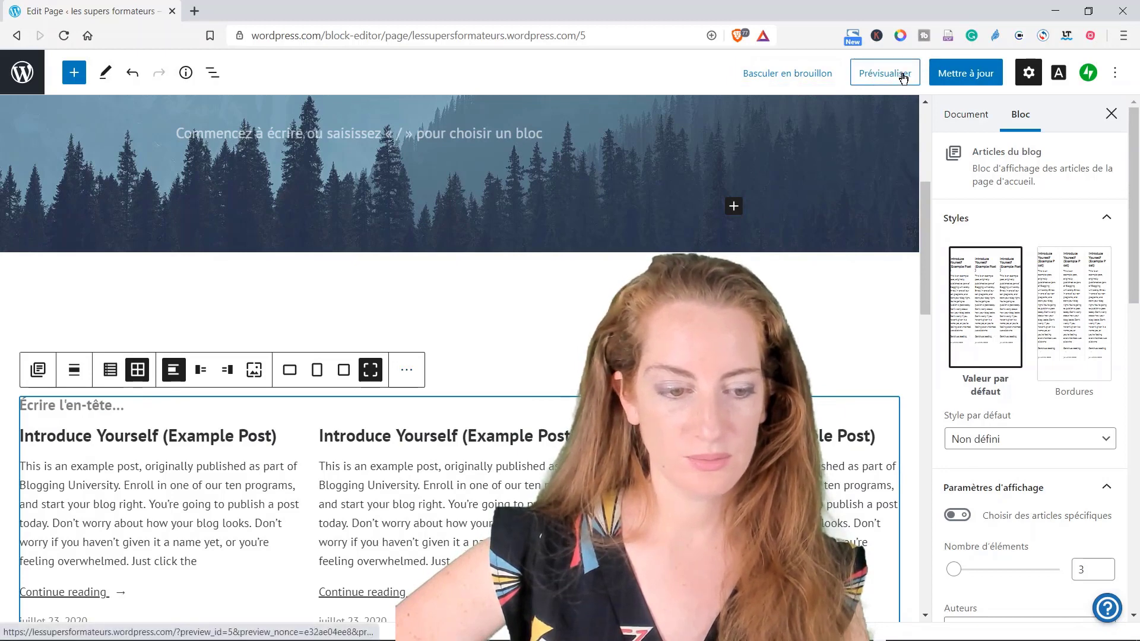
left_click(943, 77)
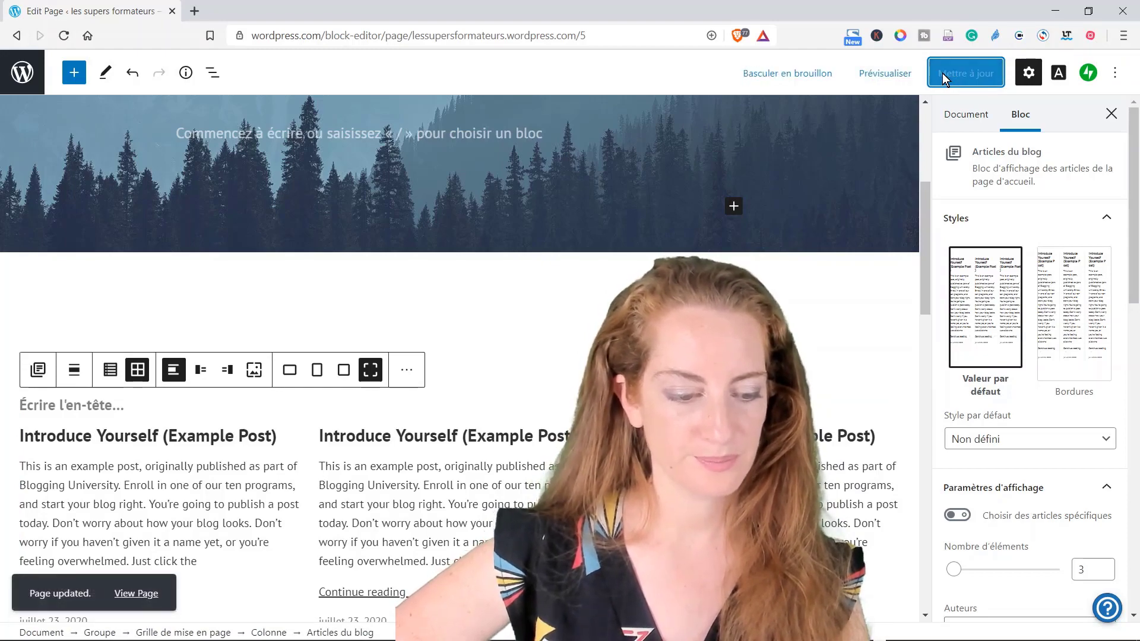
Examine the subscription form block beside "Get new content delivered directly to your inbox." and its problem-resolution comparison, and close the comparison.
scroll(380, 334, "down", 12)
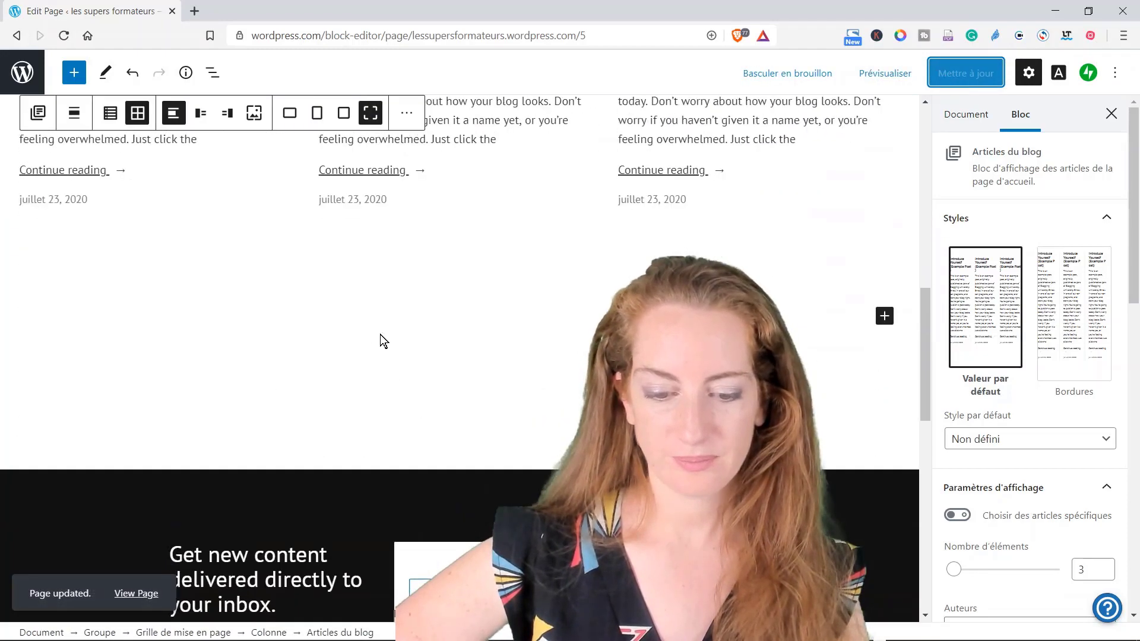
scroll(380, 338, "down", 1)
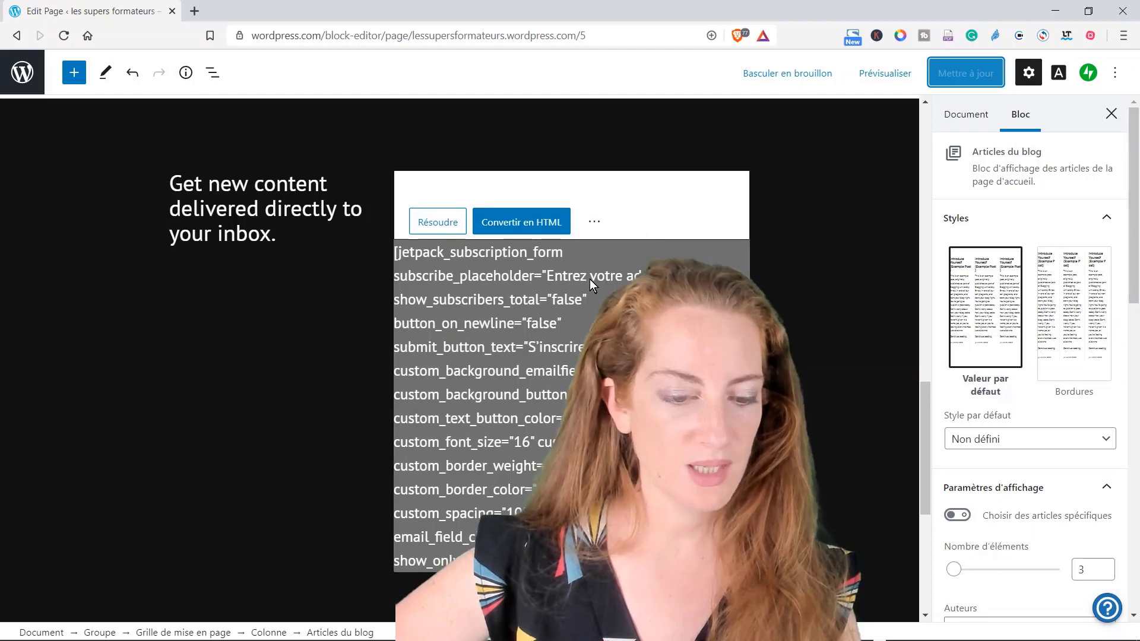
scroll(599, 254, "down", 4)
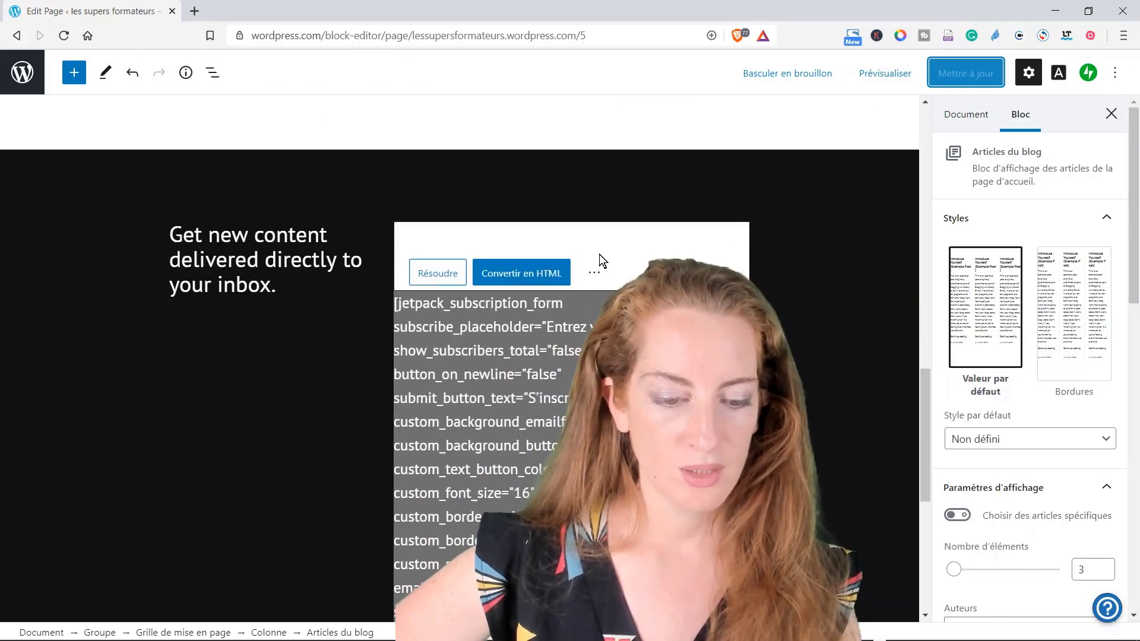
left_click(689, 201)
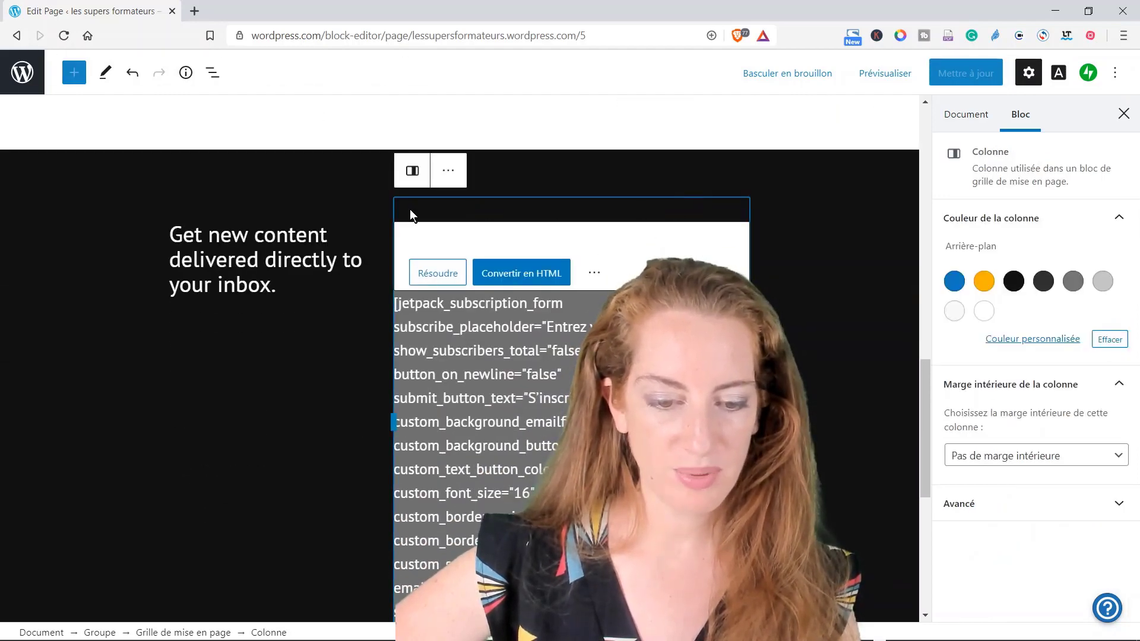
left_click(593, 273)
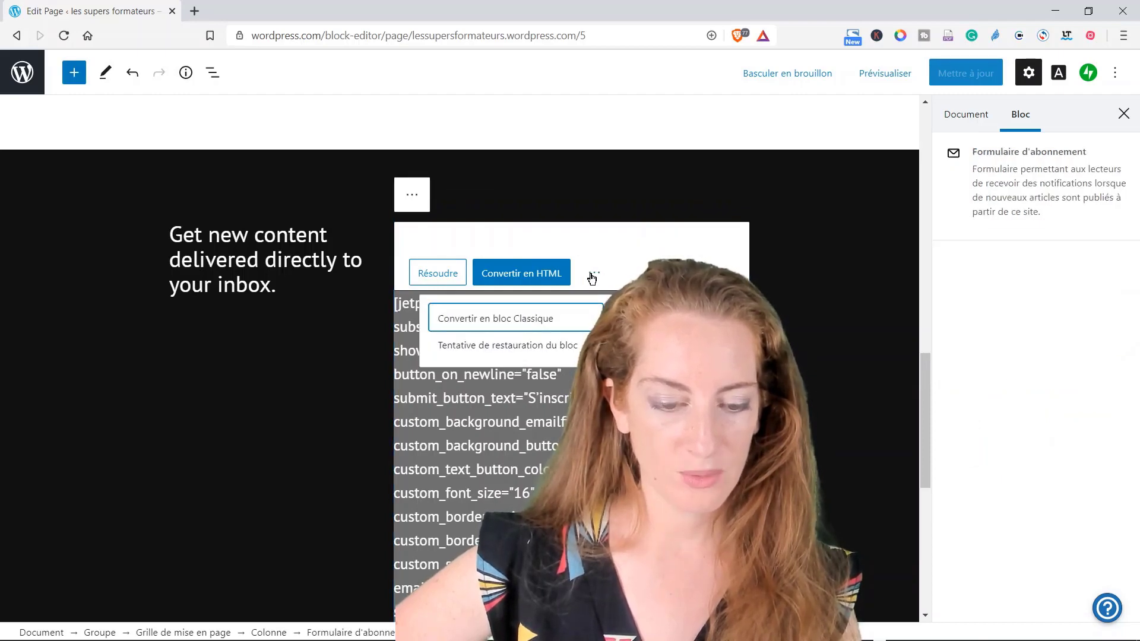
left_click(593, 275)
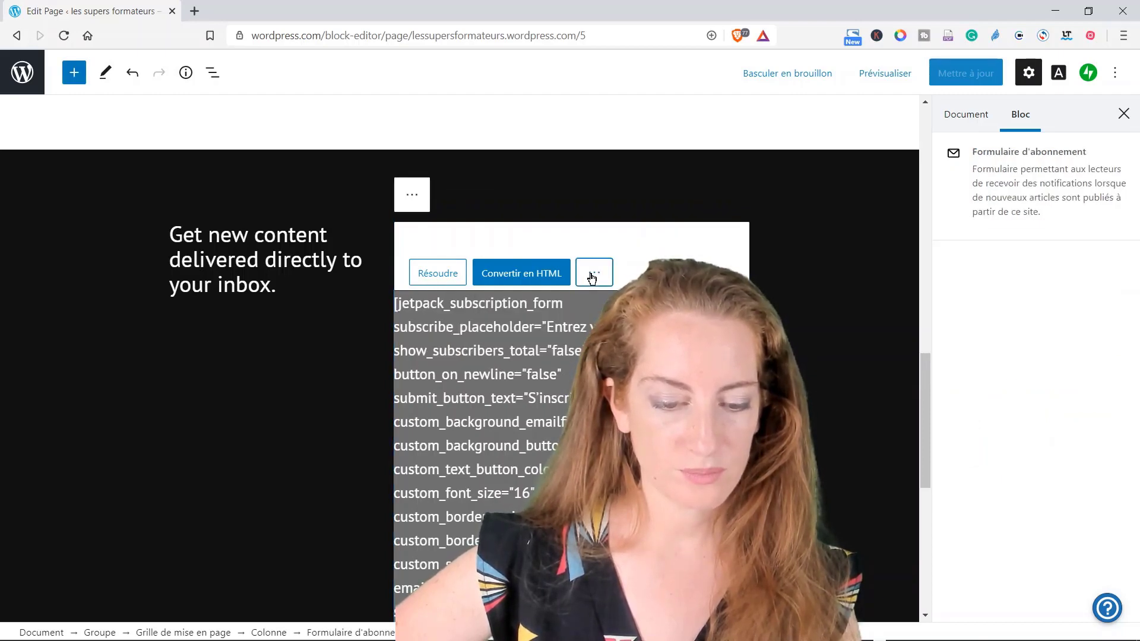
left_click(442, 273)
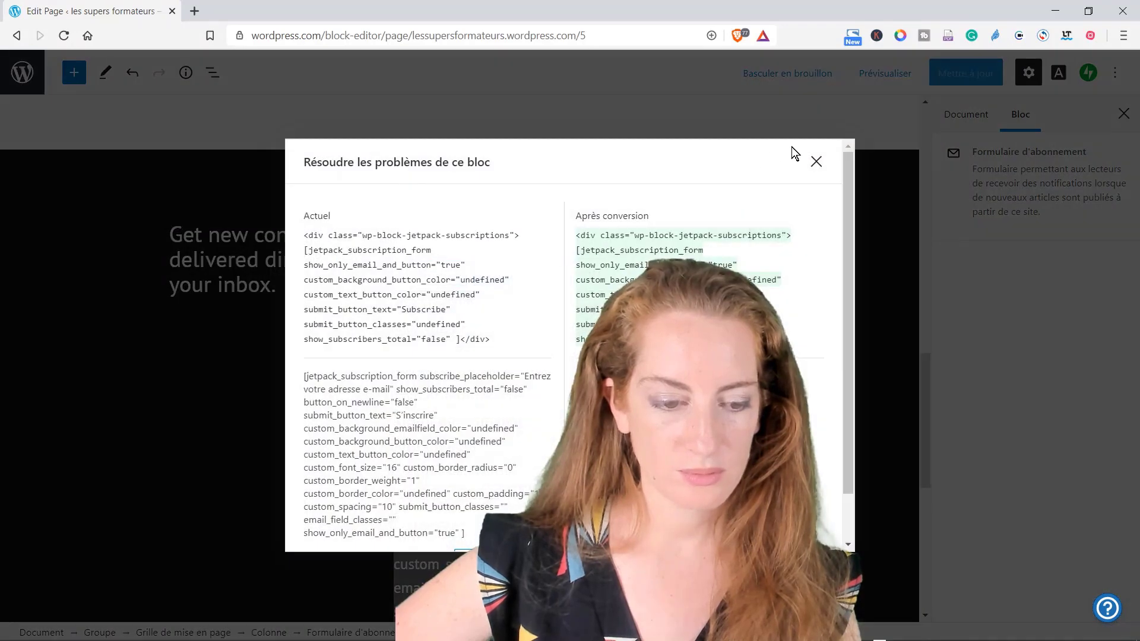
left_click(816, 162)
Examine the subscription form's conversion and restoration choices and its block options, and deselect the block.
left_click(597, 274)
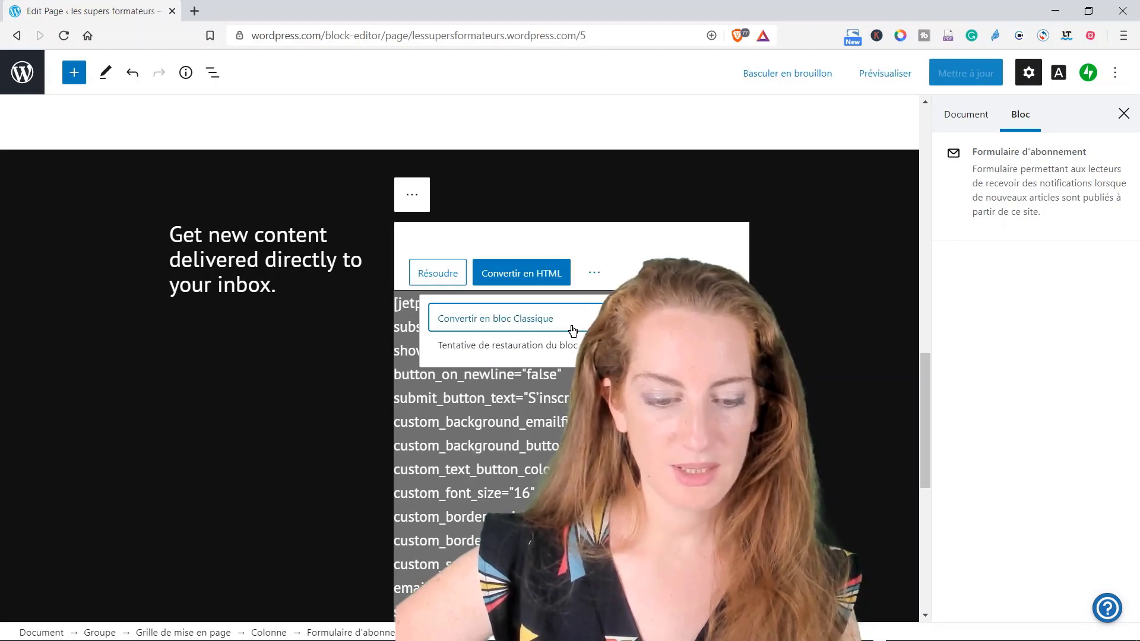
left_click(411, 196)
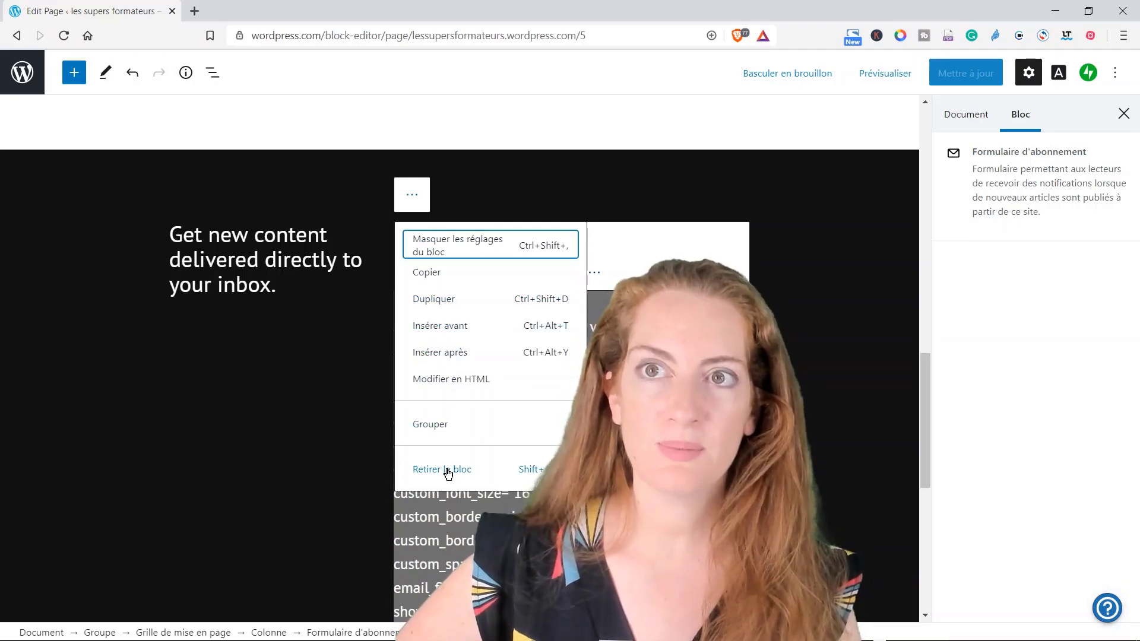
left_click(410, 136)
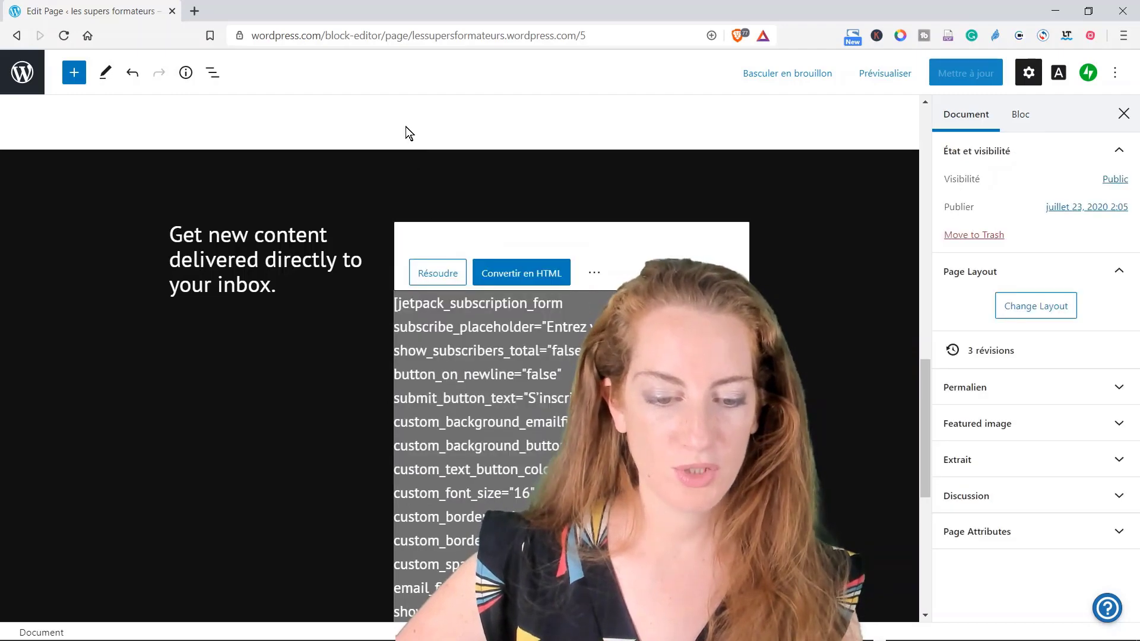
Set the editor's tool mode to Modifier and hide the settings sidebar.
scroll(410, 288, "up", 10)
scroll(400, 275, "up", 1)
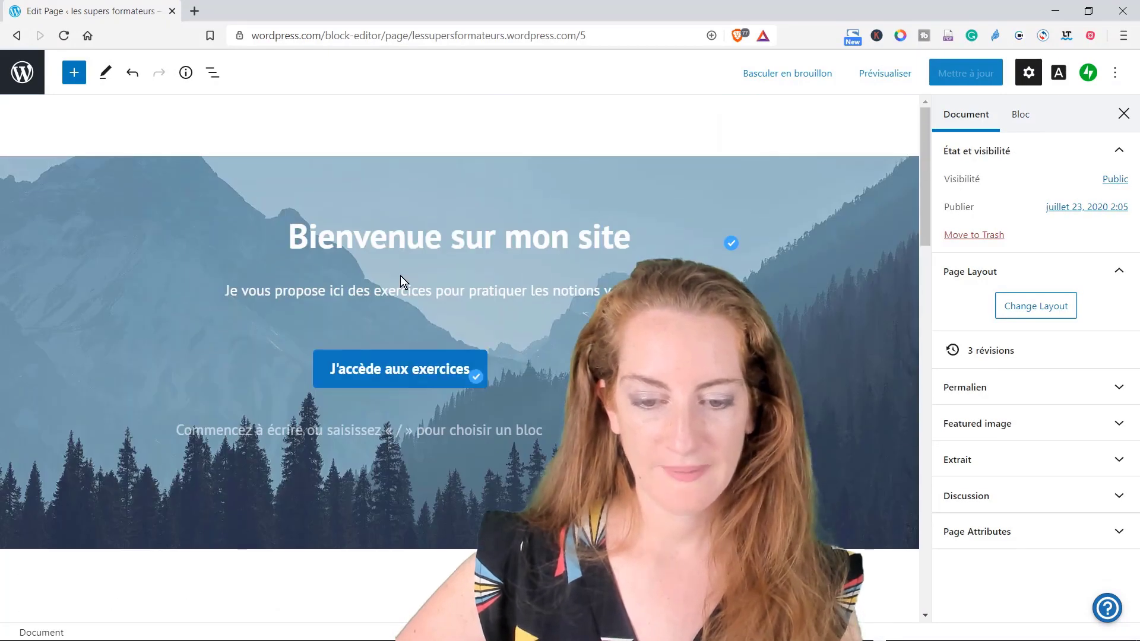
left_click(108, 73)
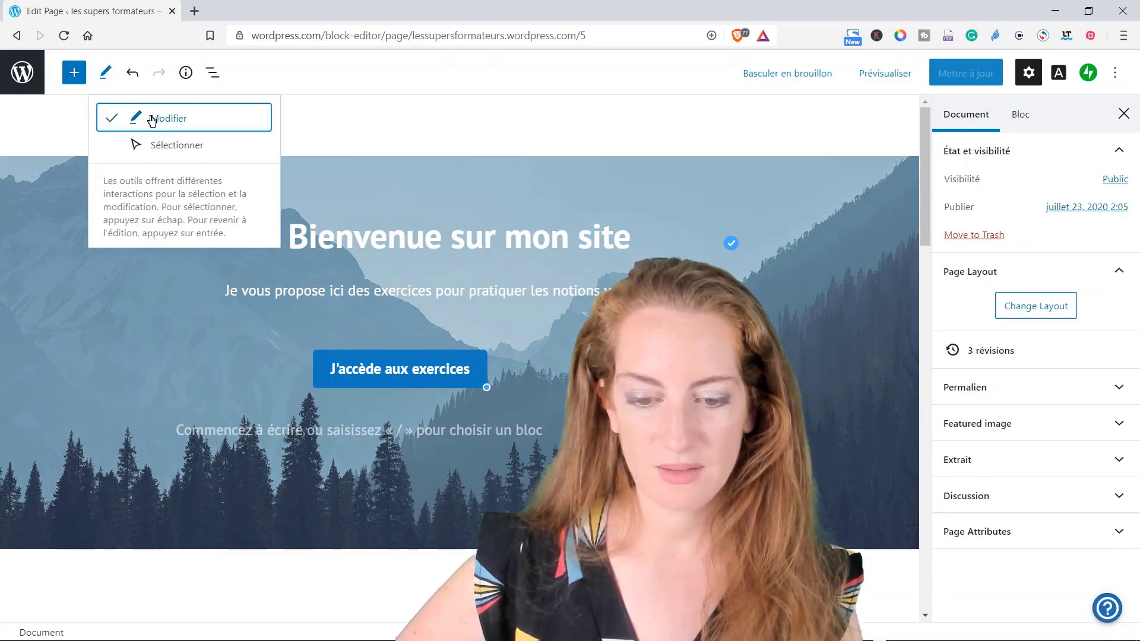
left_click(205, 120)
key("ctrl+shift+comma")
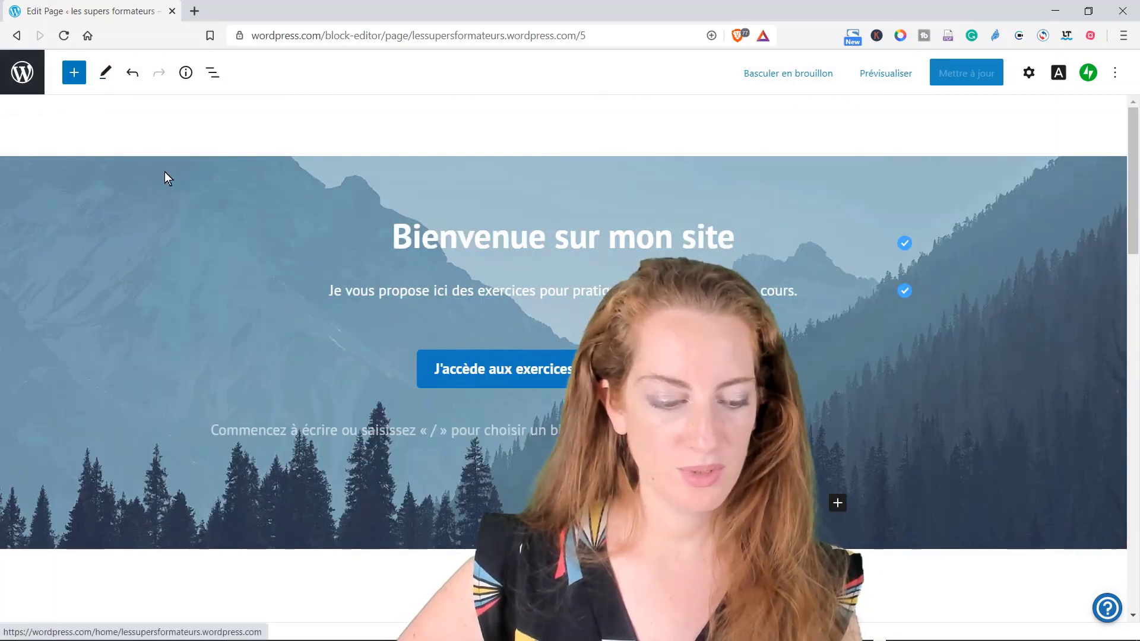
Preview the homepage in Desktop size from its header to its footer, and switch the preview to Tablet.
scroll(243, 227, "down", 10)
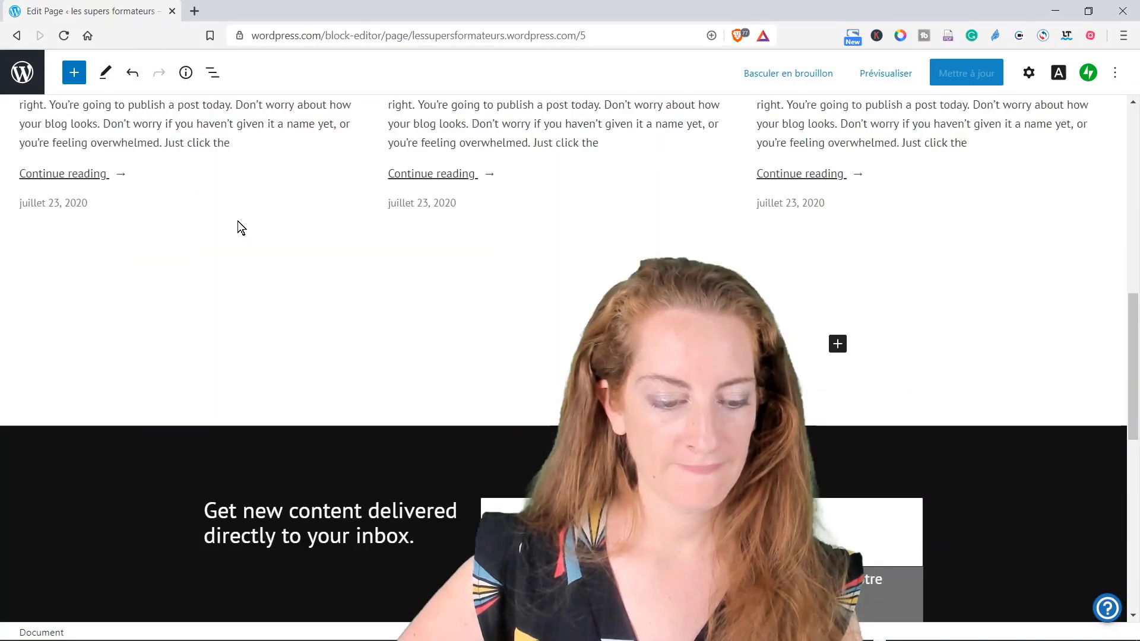
scroll(239, 226, "up", 10)
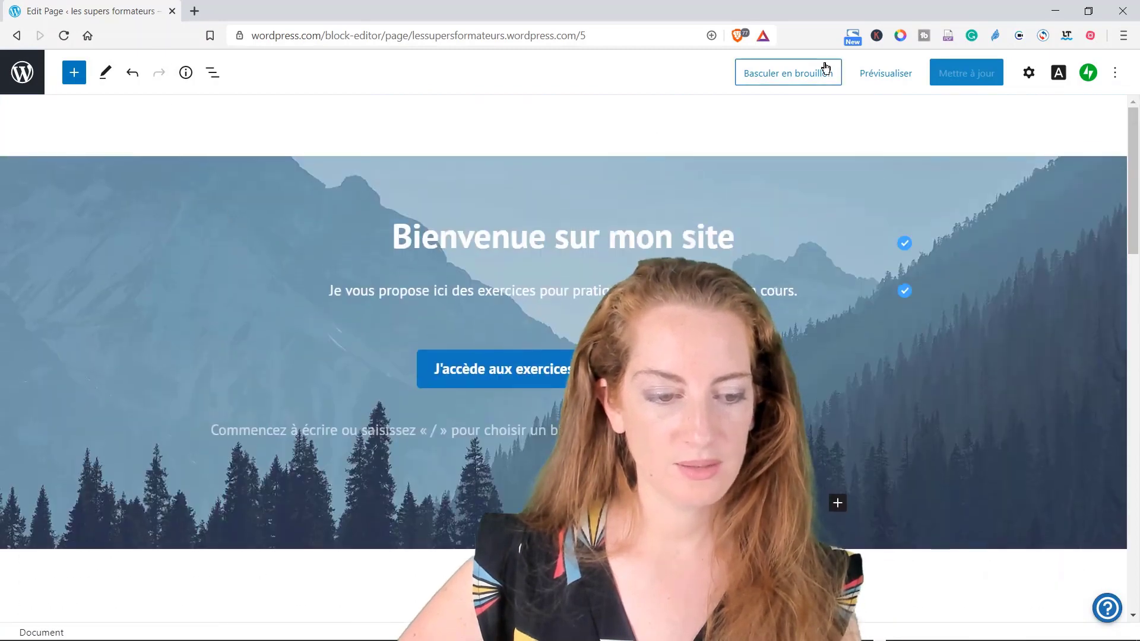
left_click(865, 73)
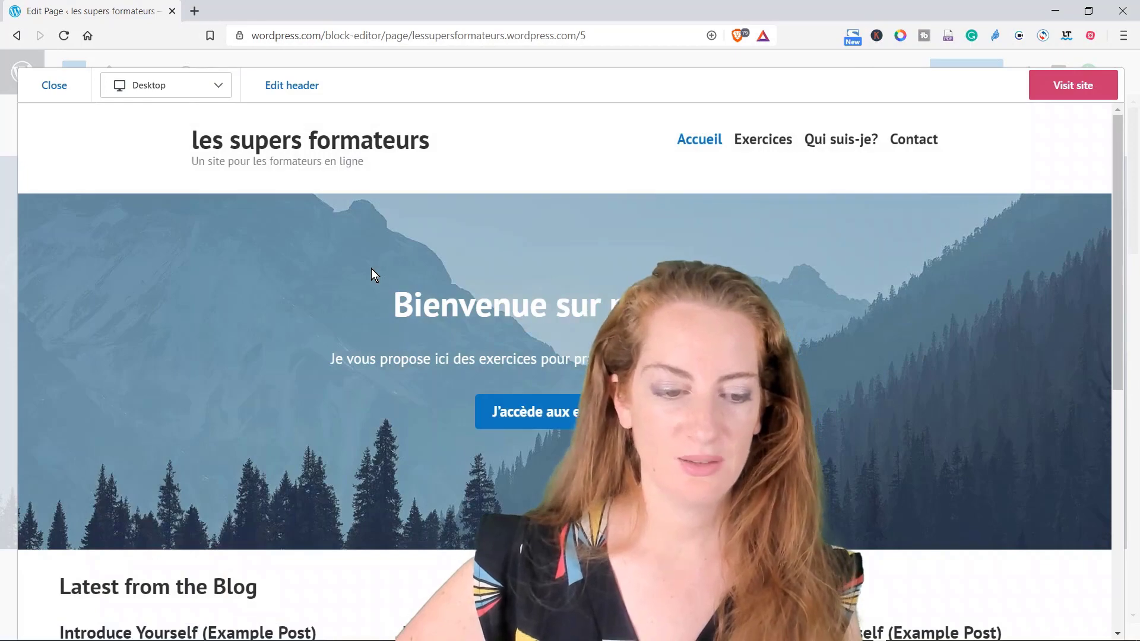
scroll(371, 268, "down", 8)
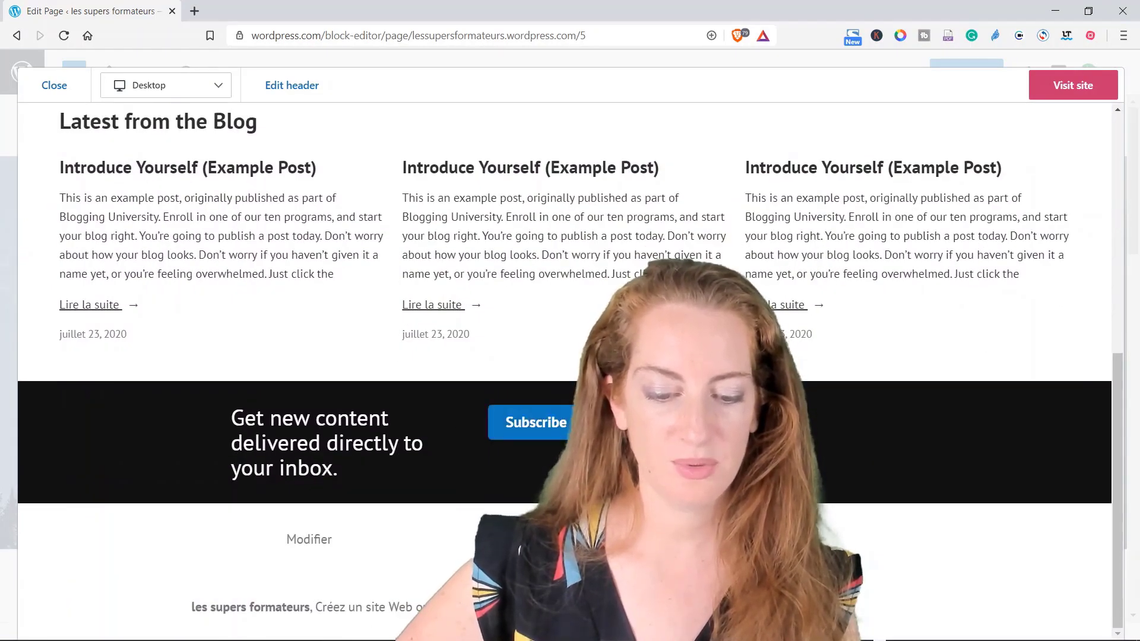
scroll(376, 410, "up", 8)
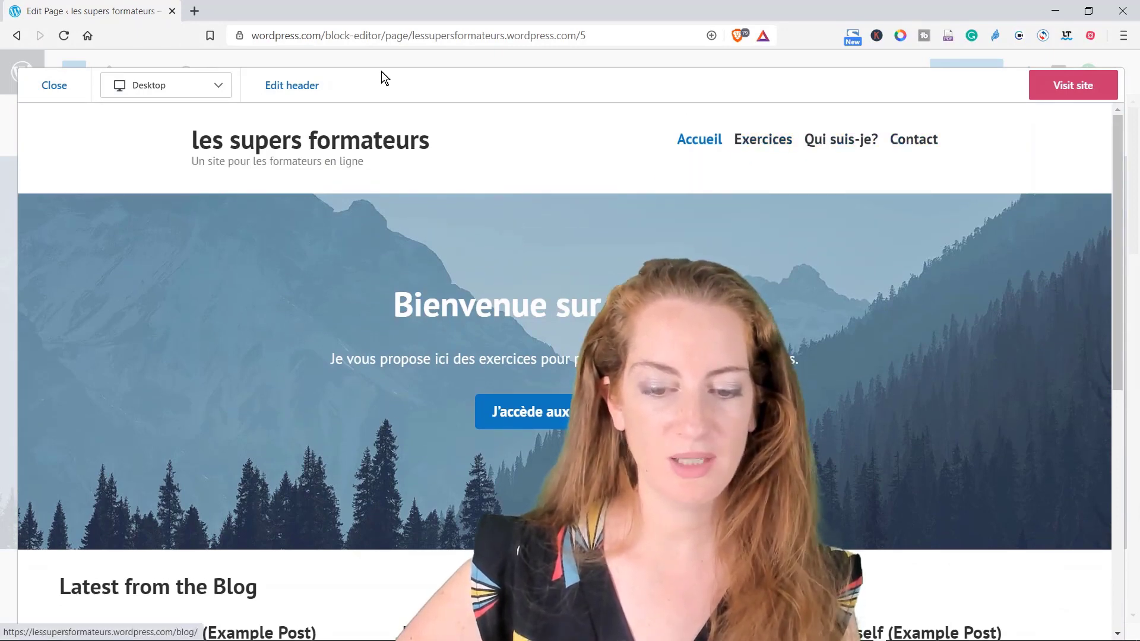
left_click(220, 86)
left_click(149, 142)
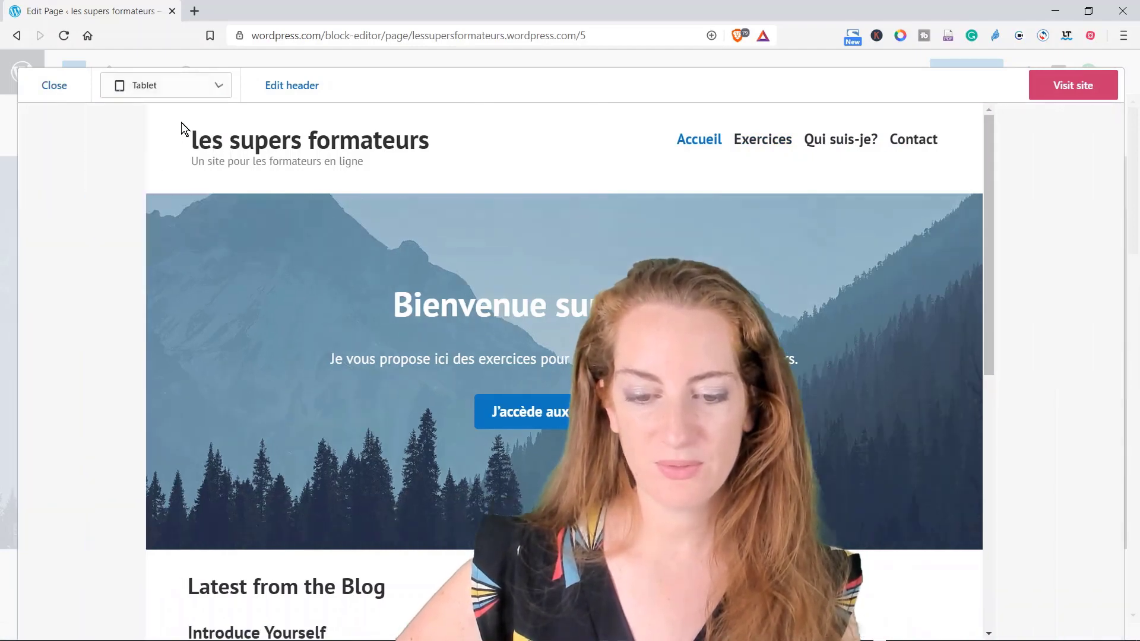
Check the homepage preview in Phone and Desktop sizes, and leave the page editor for the site dashboard.
left_click(210, 87)
left_click(162, 172)
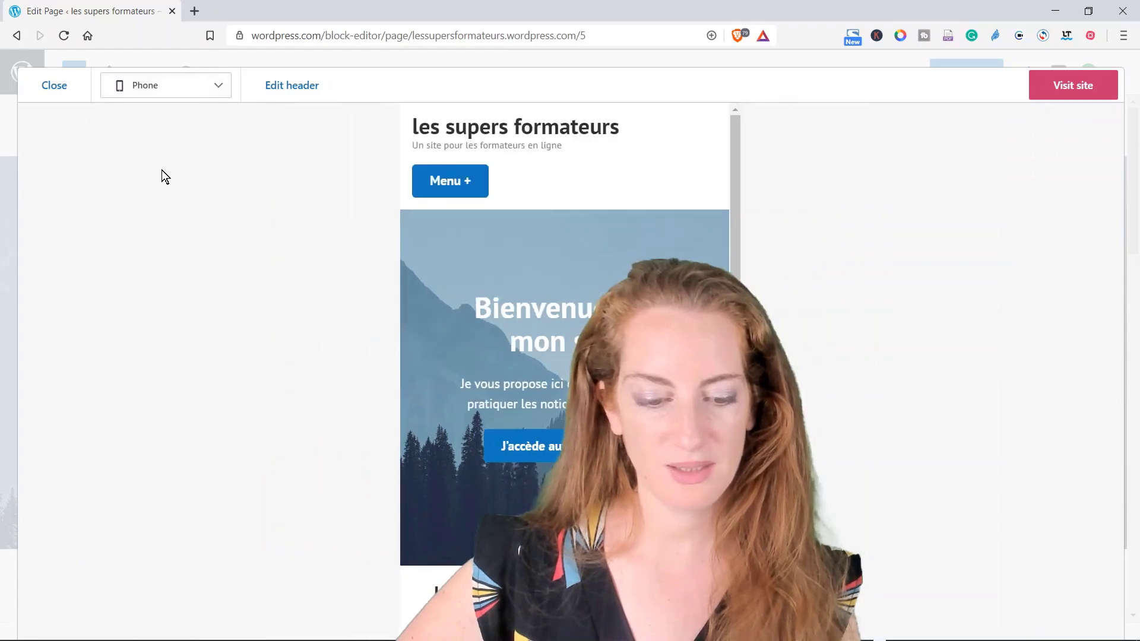
left_click(219, 88)
left_click(166, 116)
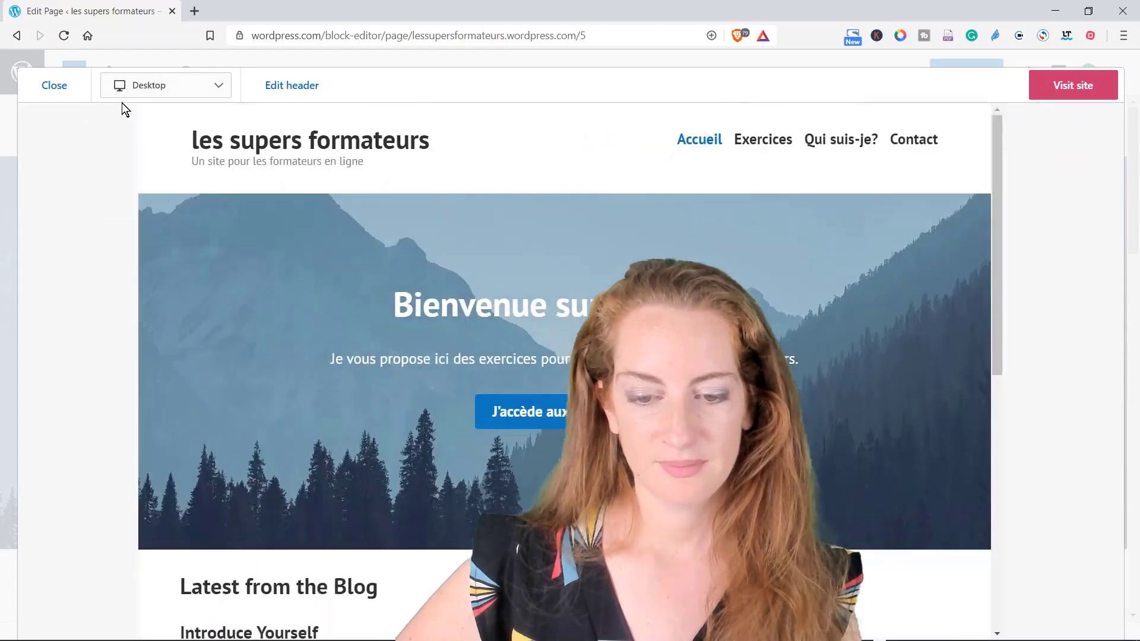
left_click(55, 87)
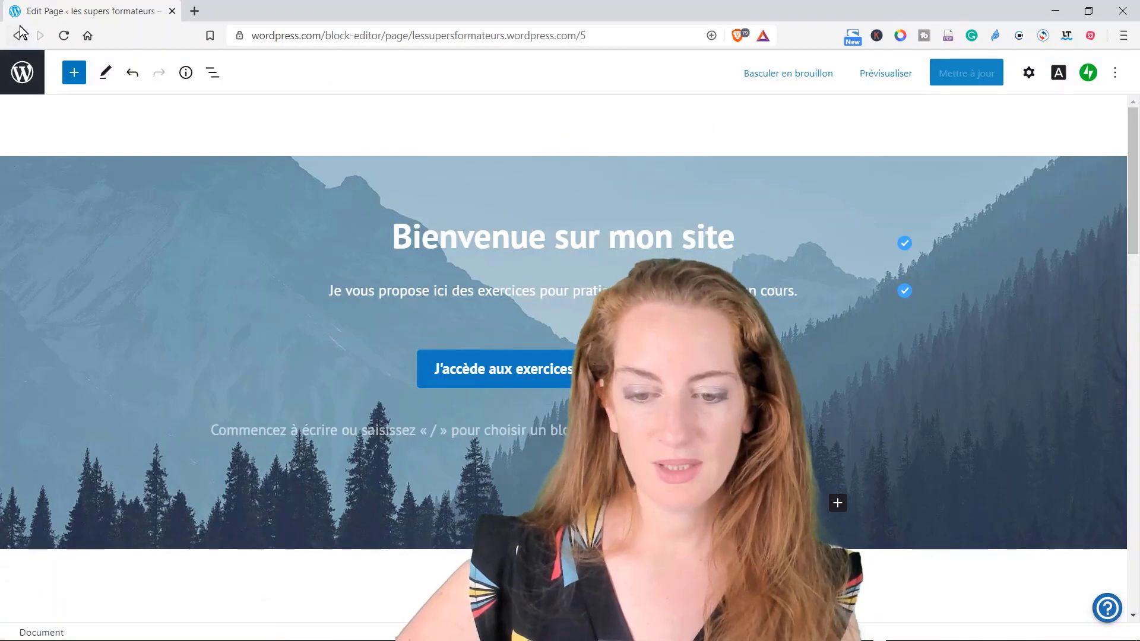
left_click(20, 72)
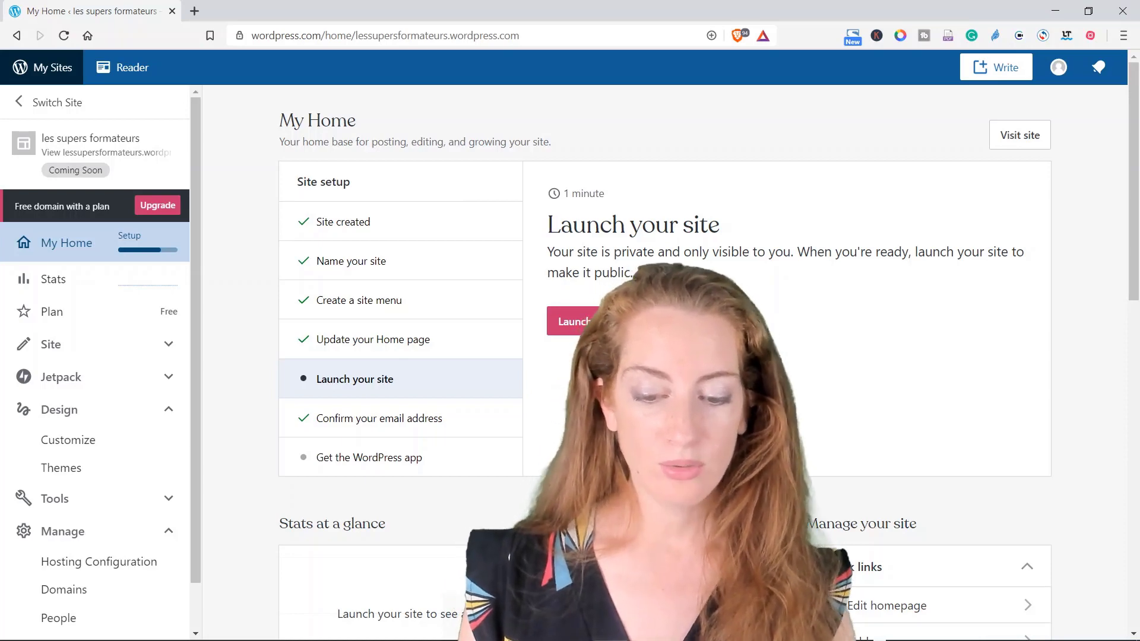
Look over the My Home dashboard and the site's list of published posts, and return to My Home.
scroll(659, 357, "down", 5)
scroll(659, 356, "up", 5)
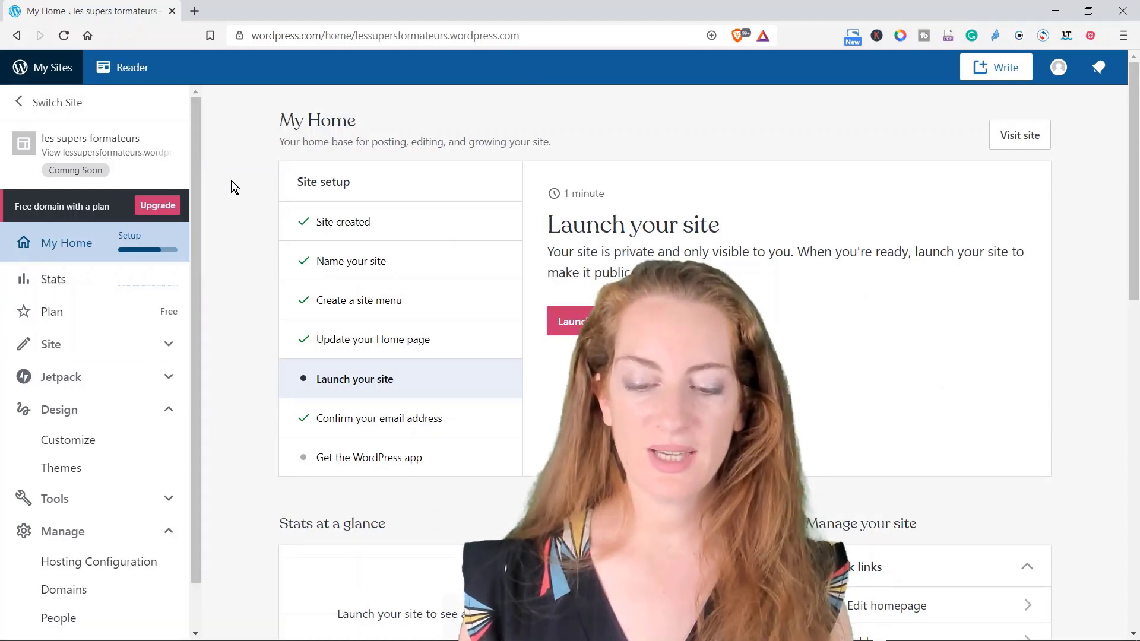
left_click(169, 344)
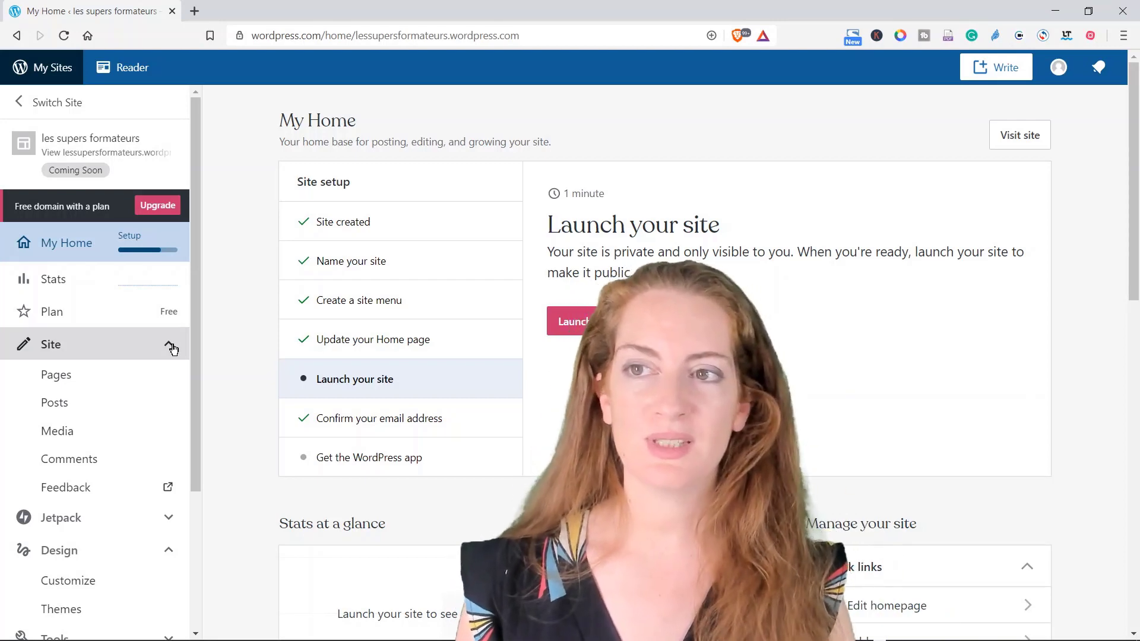
left_click(51, 410)
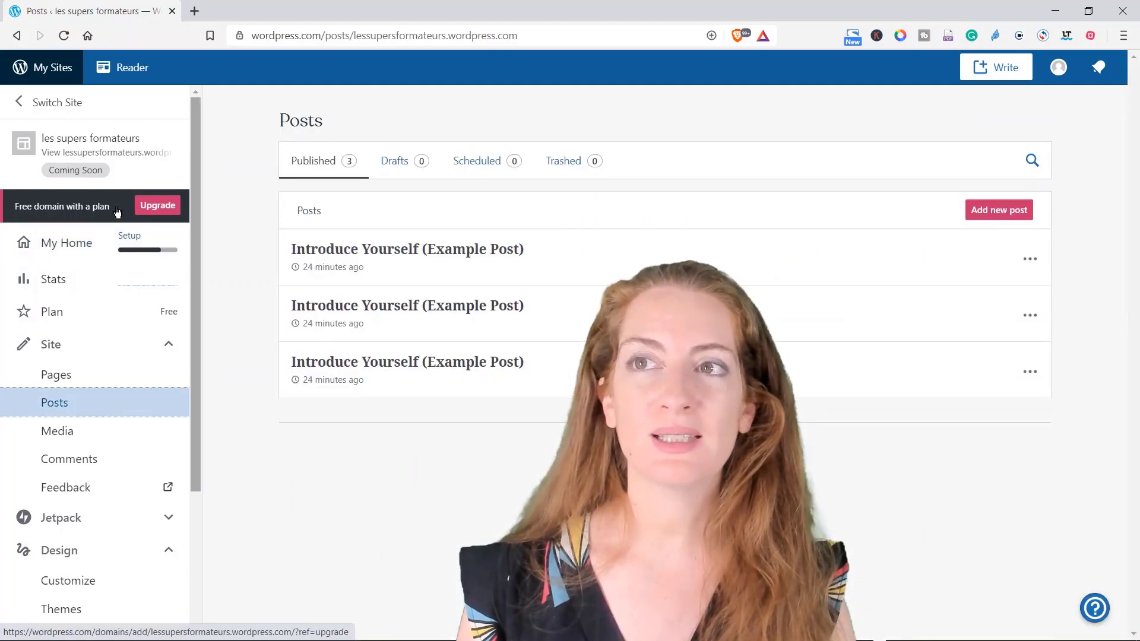
left_click(59, 73)
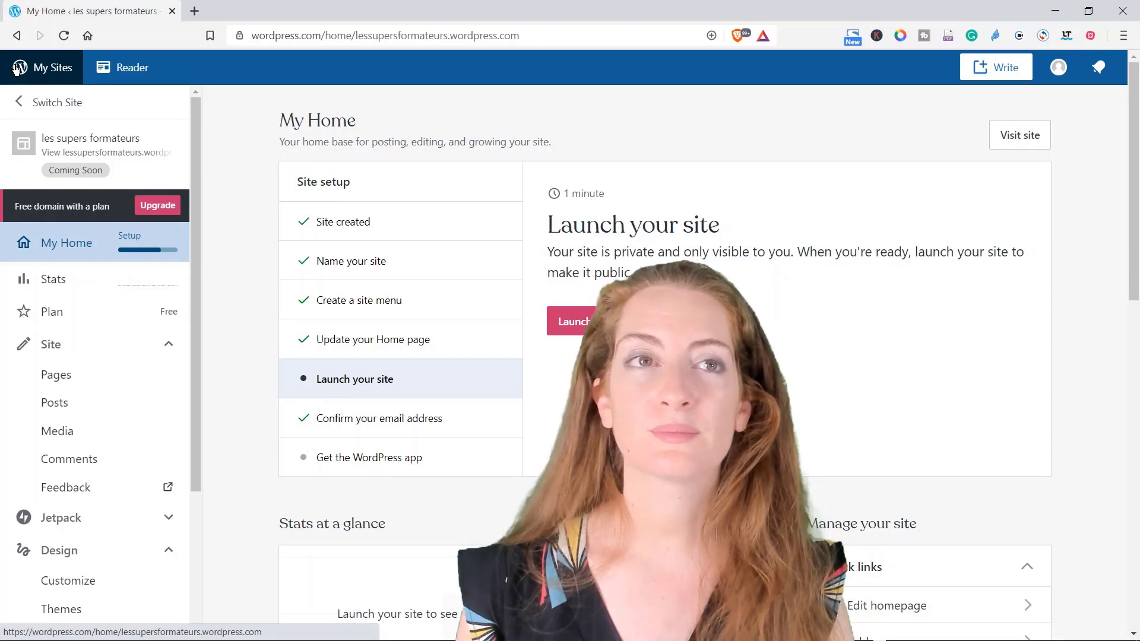
Visit the site, read the first example post under "Latest from the Blog", and return to the My Home dashboard.
left_click(1025, 146)
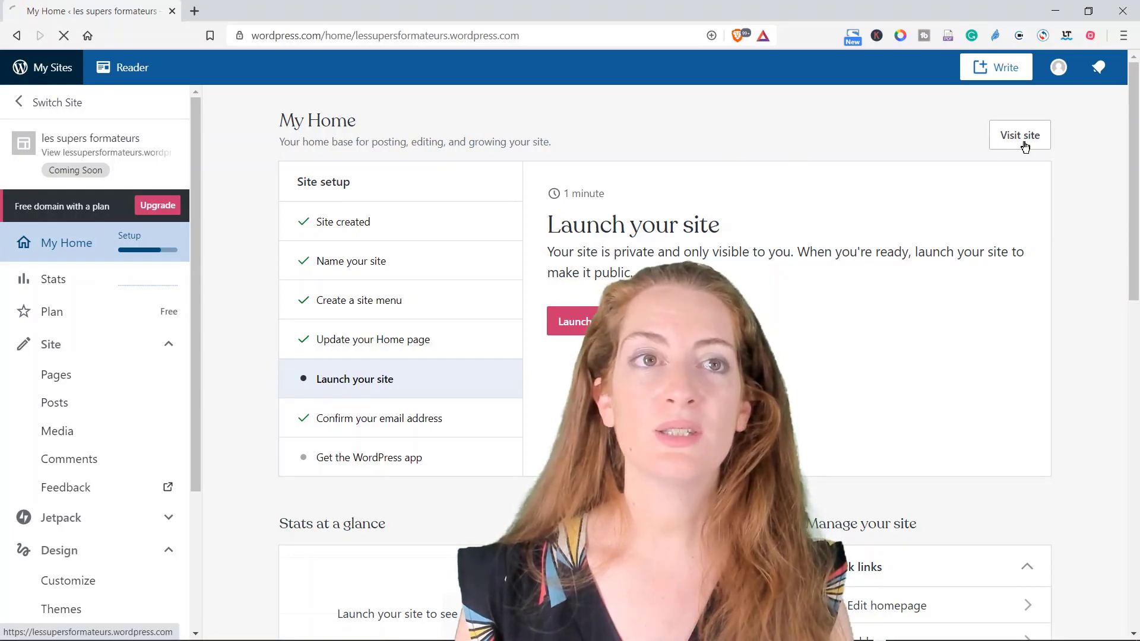
scroll(312, 418, "down", 5)
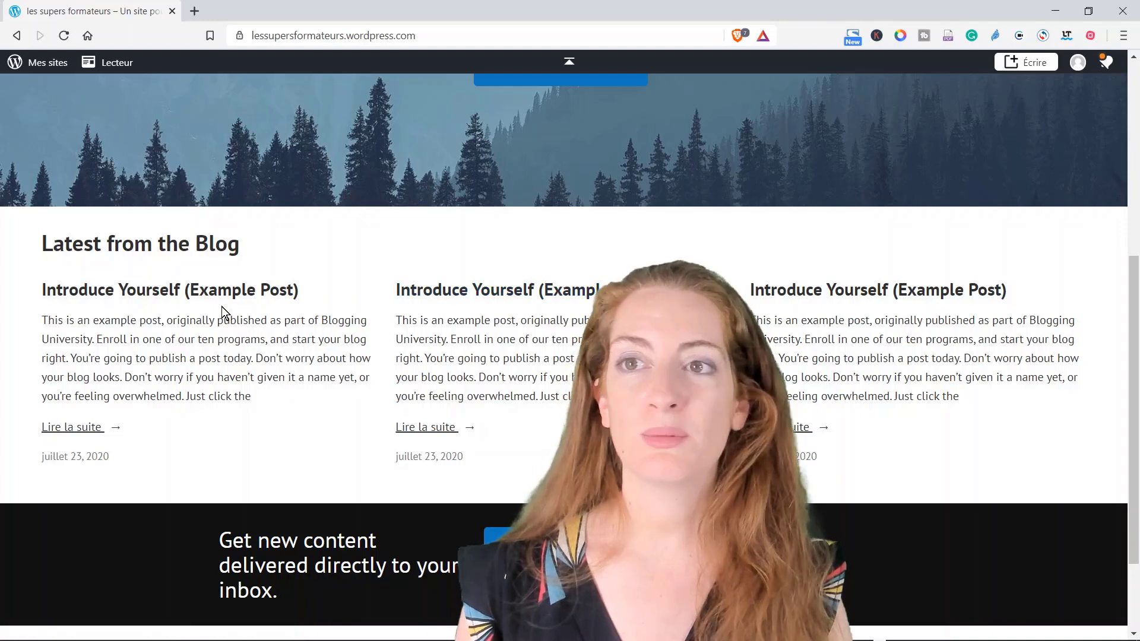
left_click(190, 290)
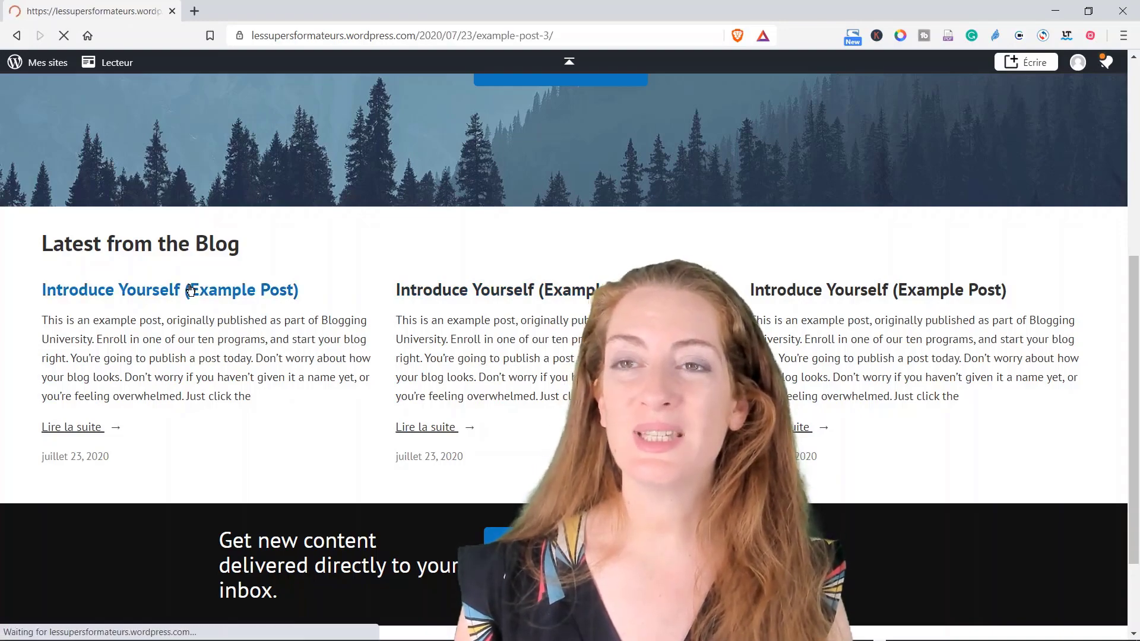
scroll(323, 255, "down", 10)
scroll(323, 365, "up", 10)
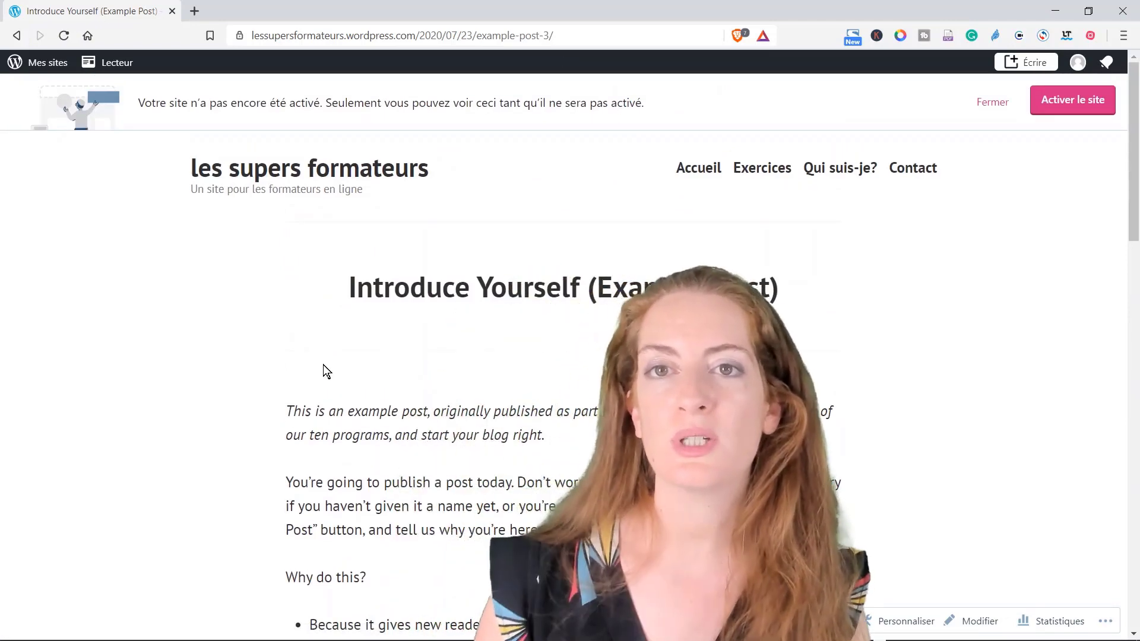
left_click(18, 38)
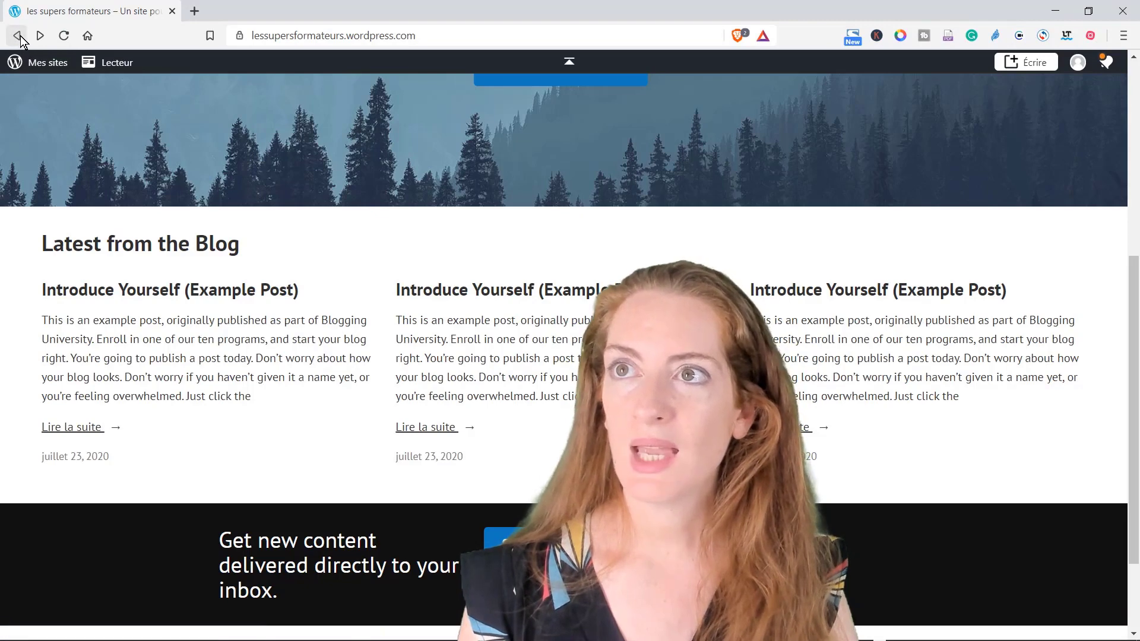
left_click(19, 37)
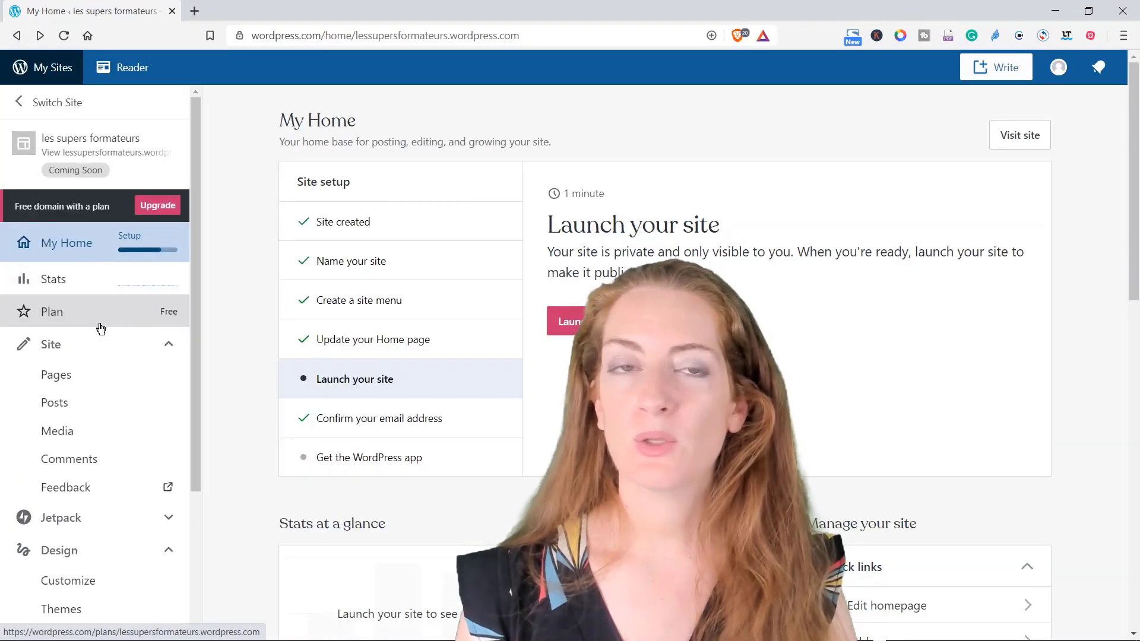
Open the first example post in the site's posts list for editing and retitle it "Exercices sur le passé-composé".
left_click(67, 411)
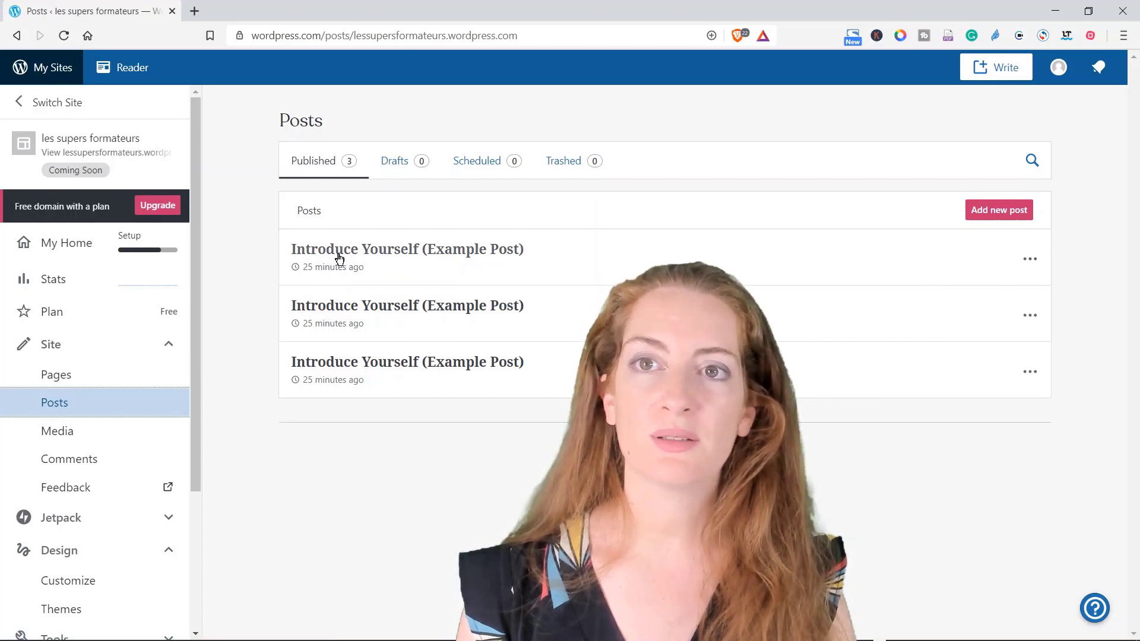
left_click(305, 257)
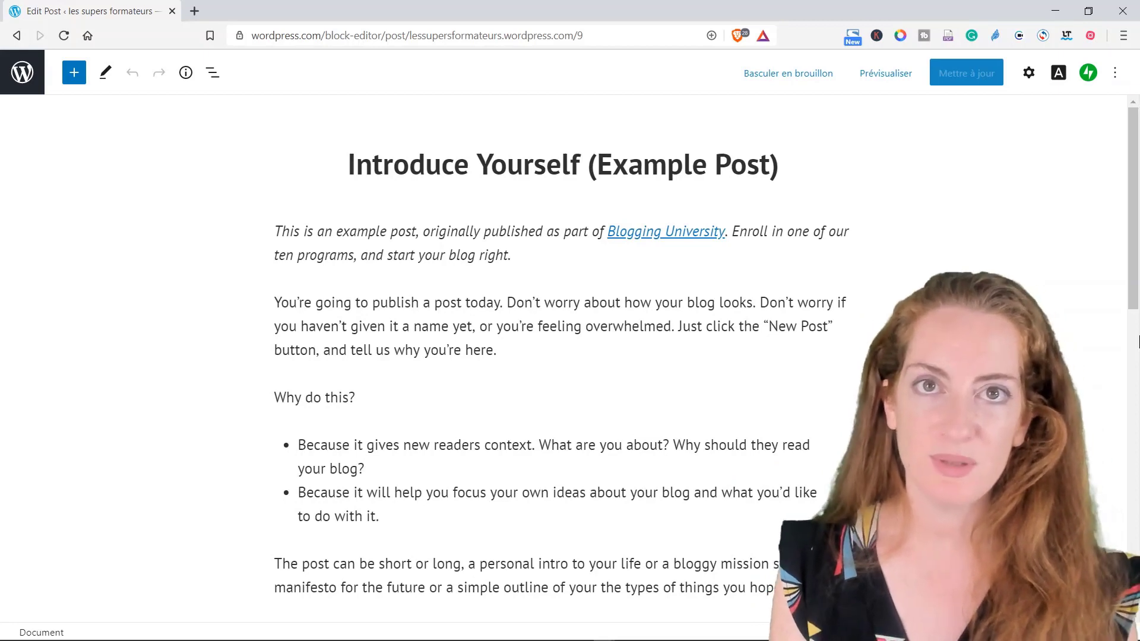
left_click_drag(348, 164, 779, 164)
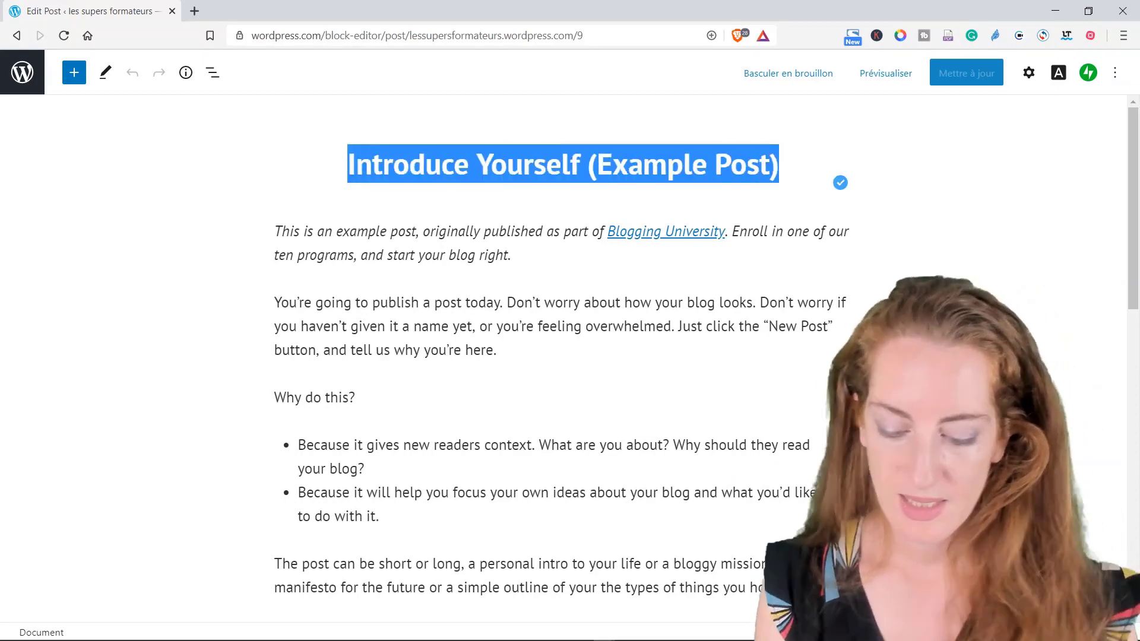
type("Exercices sur le passé-compo")
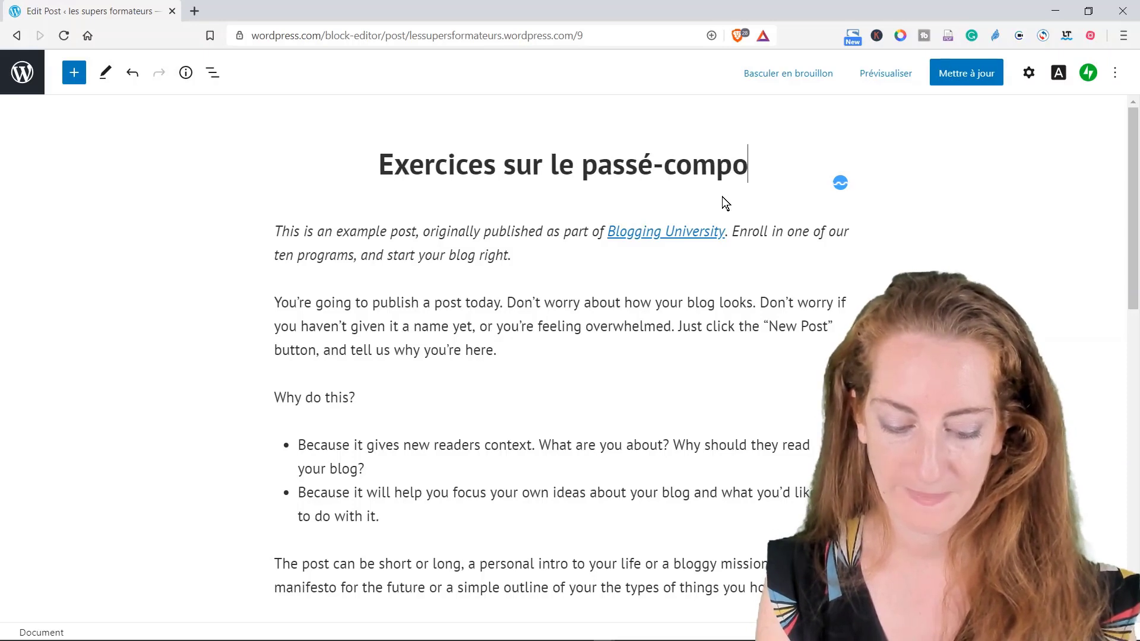
type("sé")
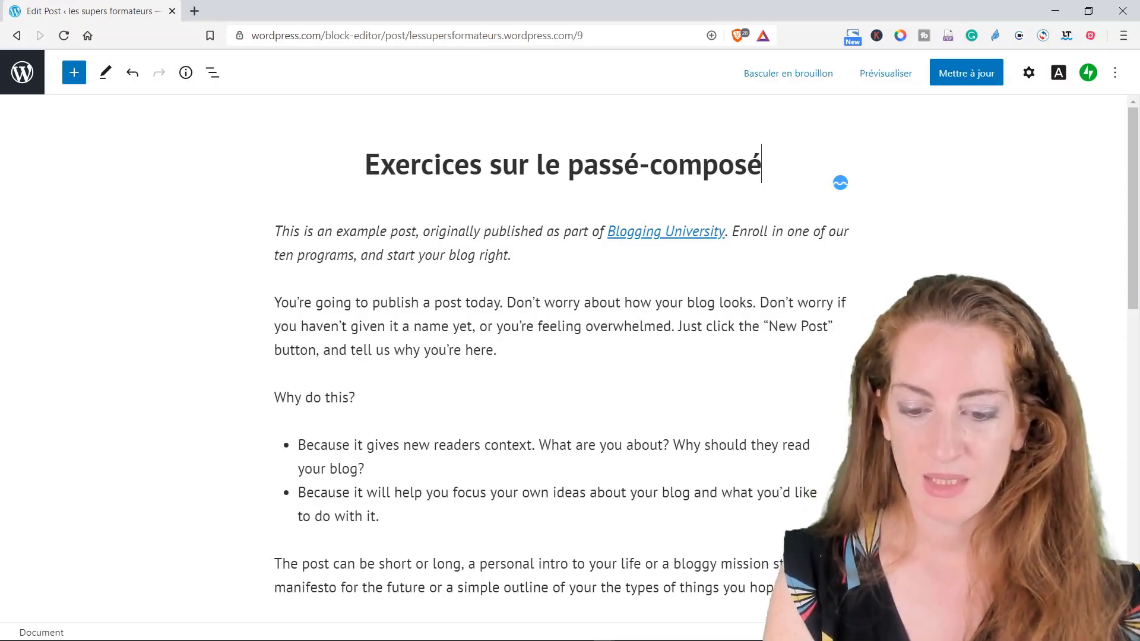
Replace the post's italic introductory paragraph with "Bonjour, voici les exercices du jour".
left_click_drag(274, 231, 510, 256)
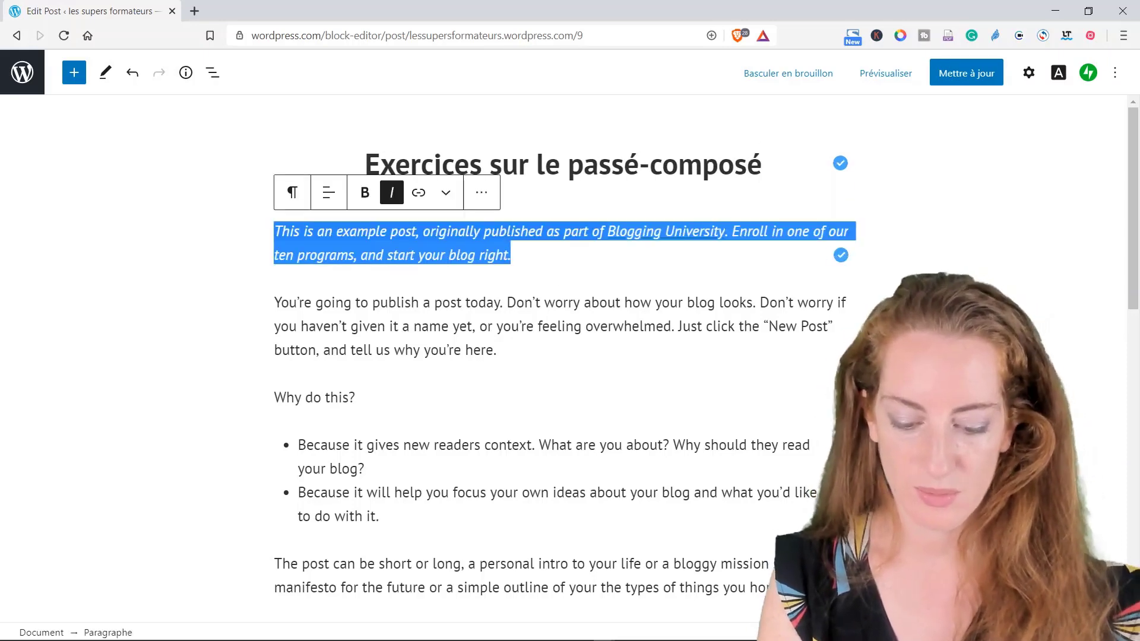
type("bonjour")
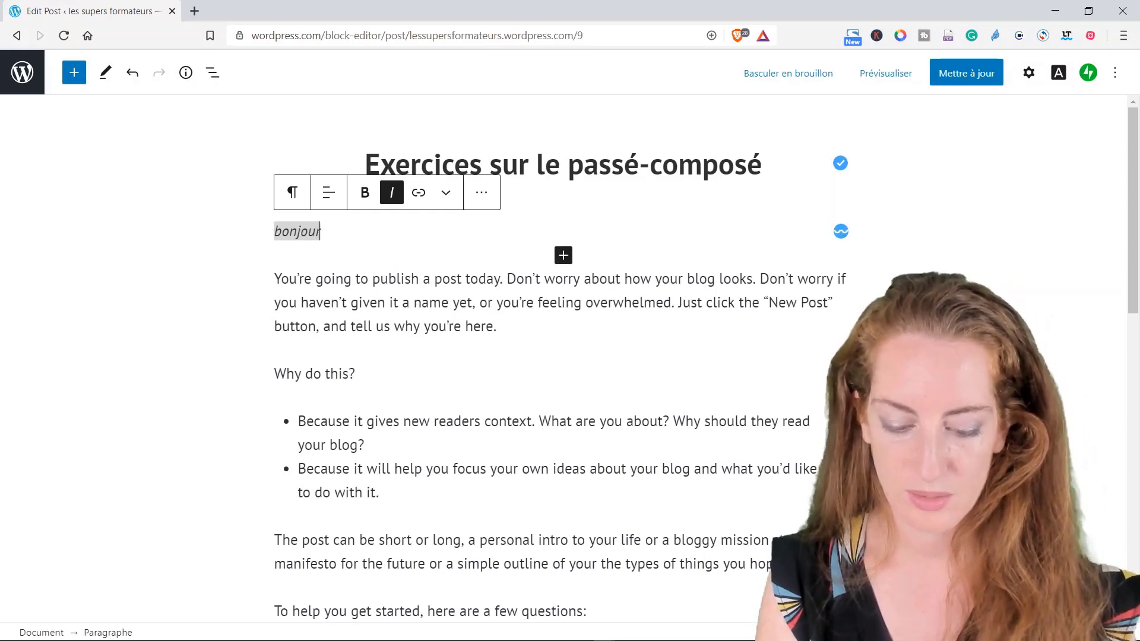
key("BackSpace")
key("BackSpace")
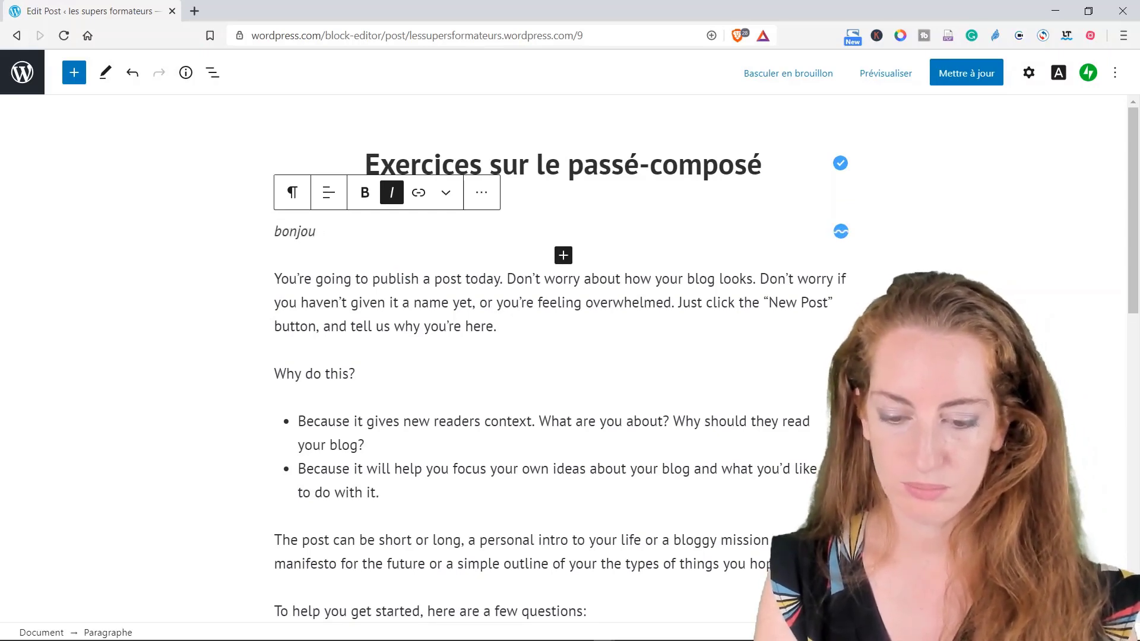
key("BackSpace")
key("BackSpace")
key("BackSpace")
type("Bo")
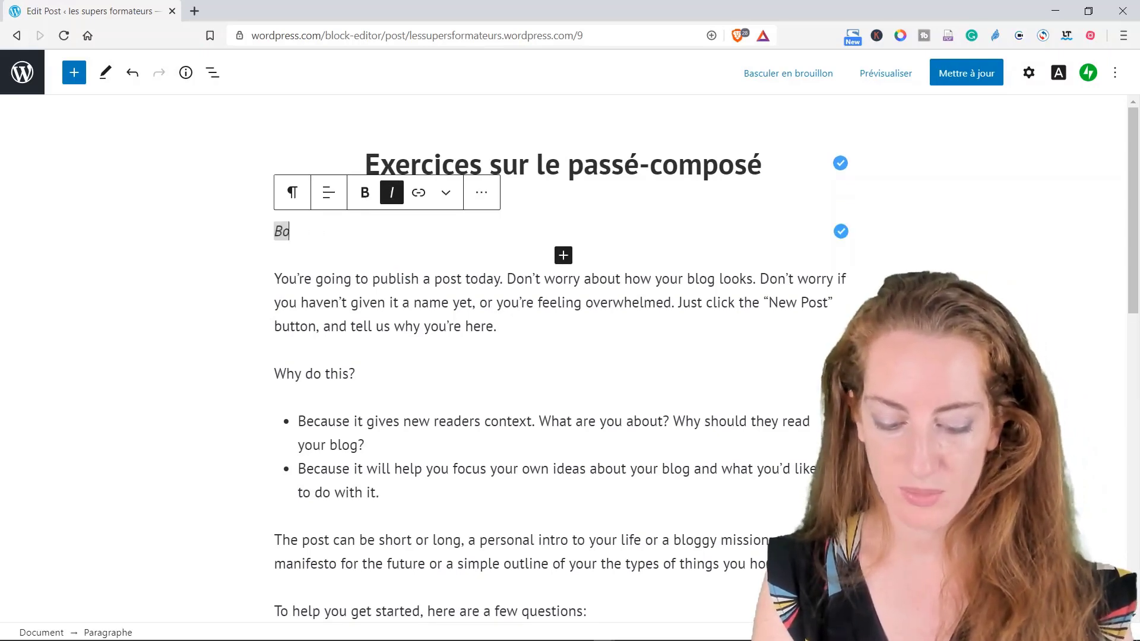
type("njour, voici ")
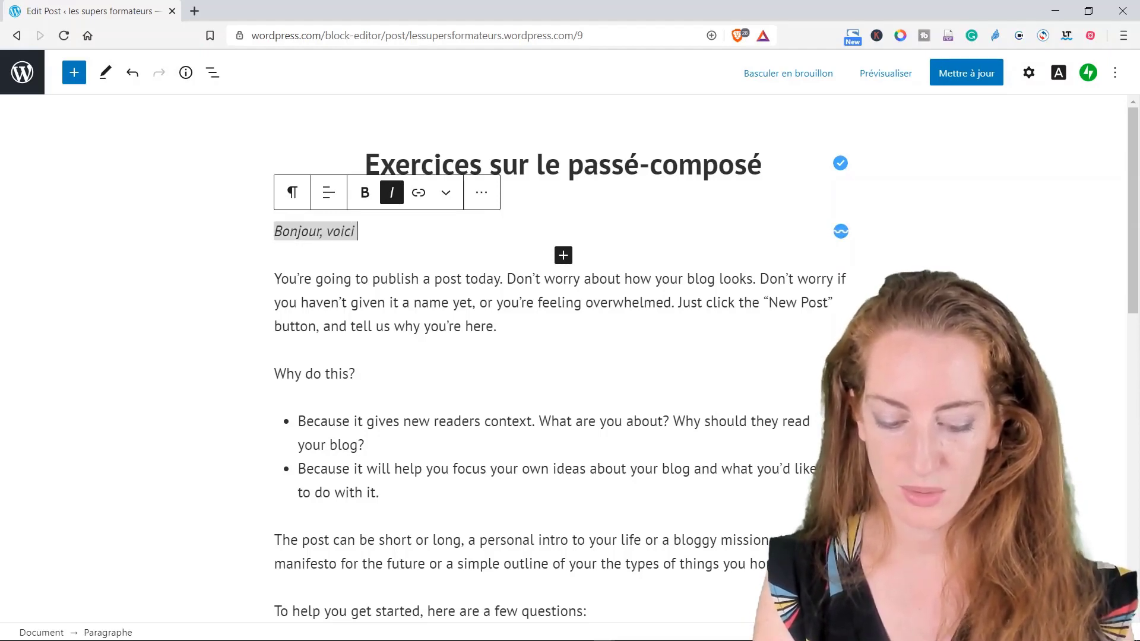
type("les exer")
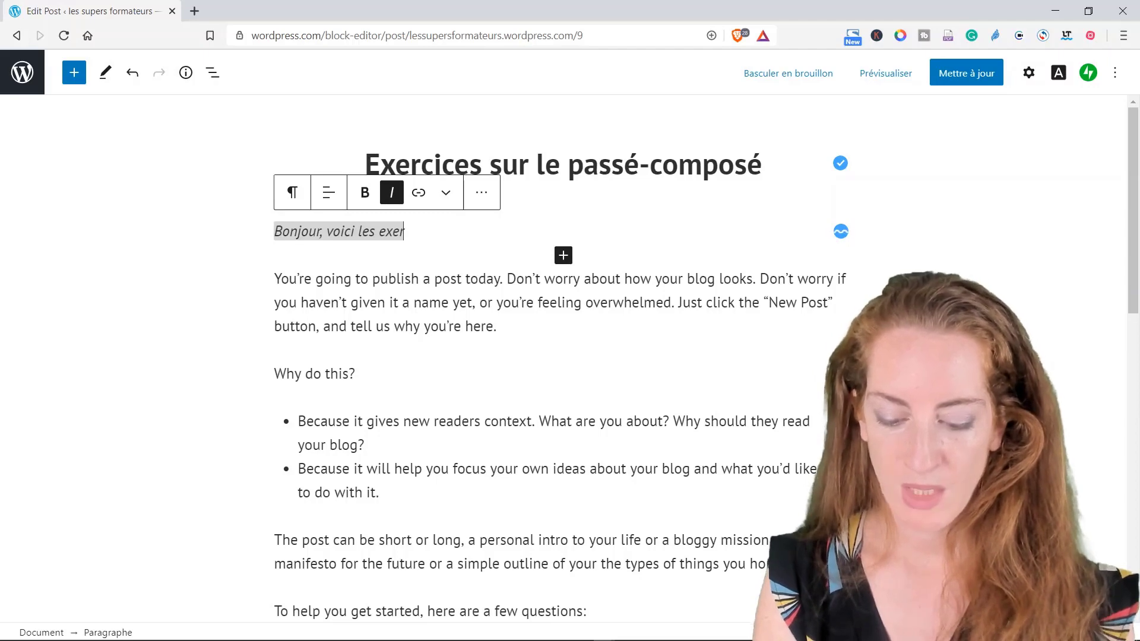
type("cices du jour")
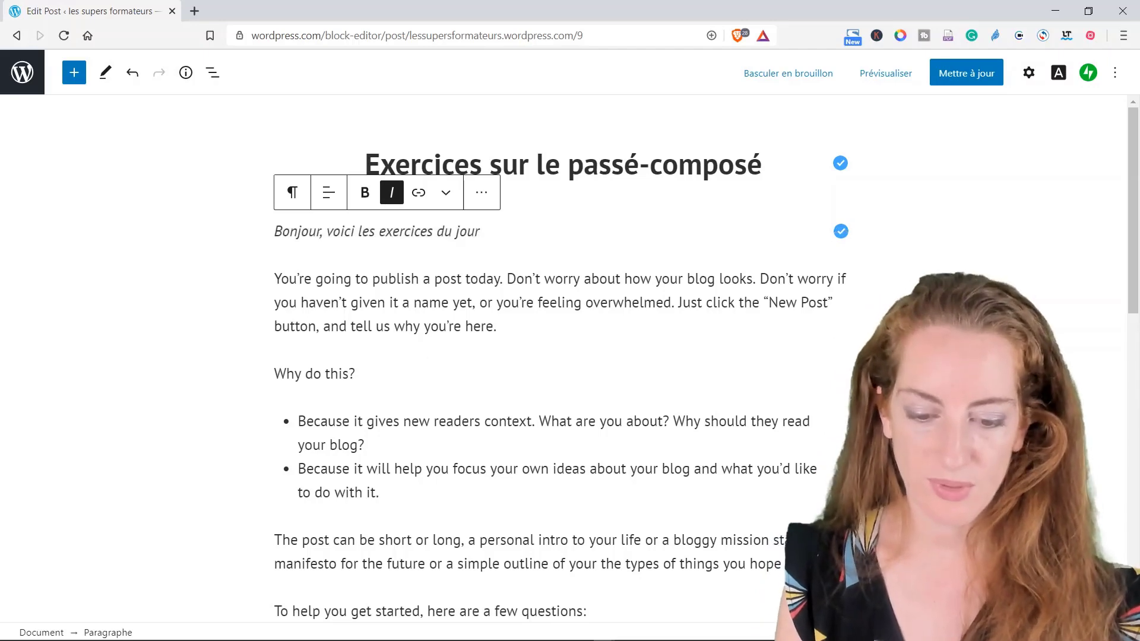
Look over the remaining example text below the introduction and update the published post.
left_click(419, 326)
key("Down")
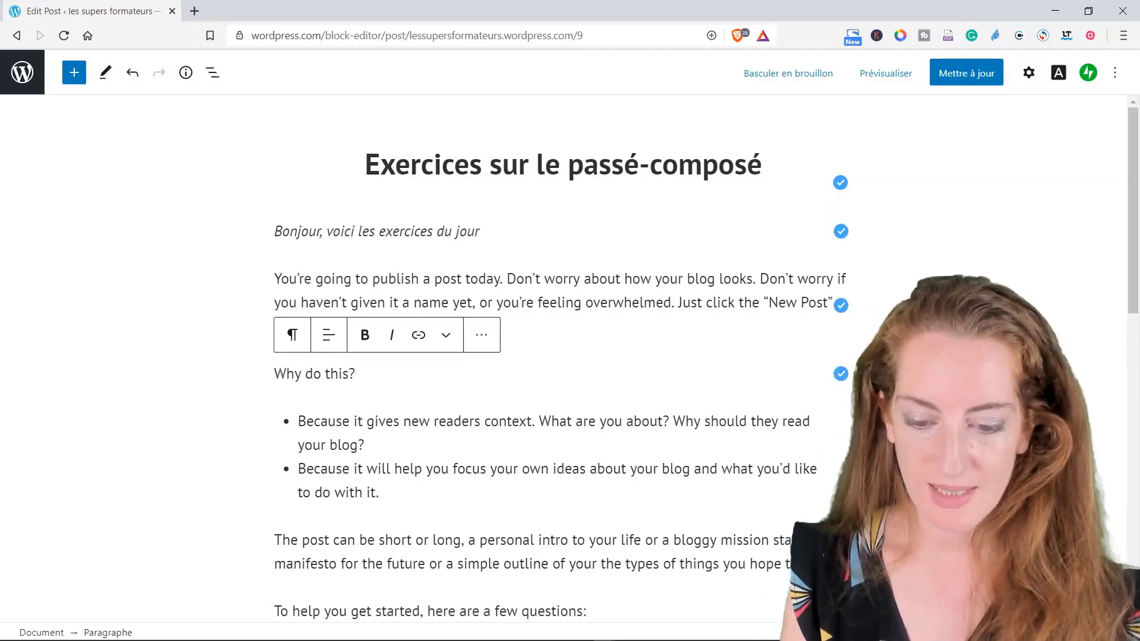
left_click_drag(419, 297, 471, 497)
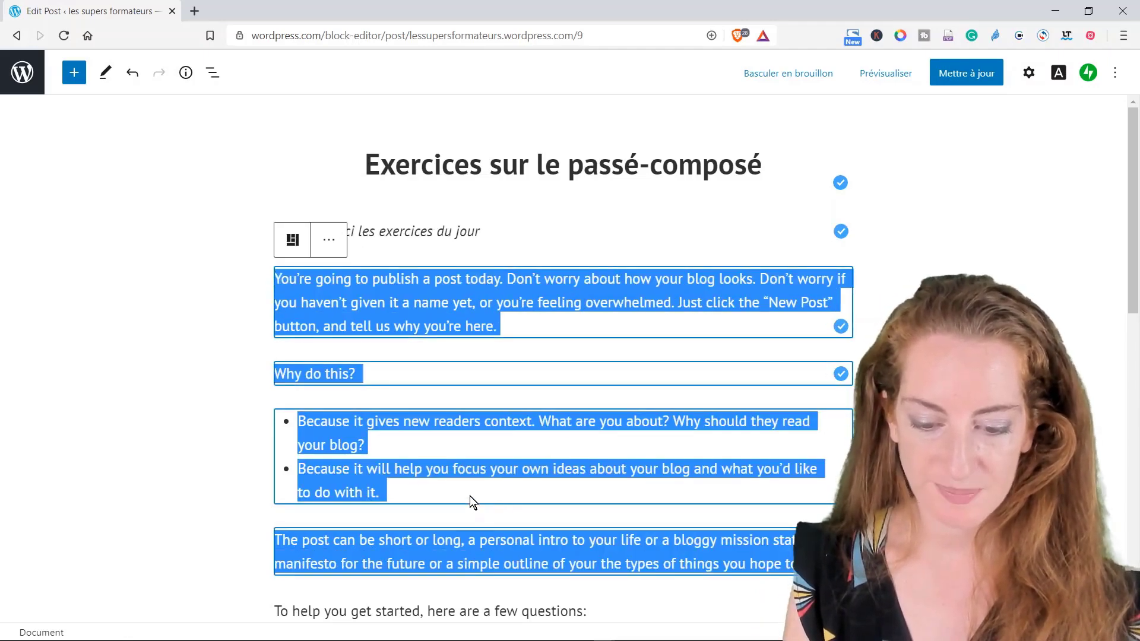
scroll(471, 497, "down", 3)
scroll(455, 472, "down", 10)
scroll(455, 471, "up", 15)
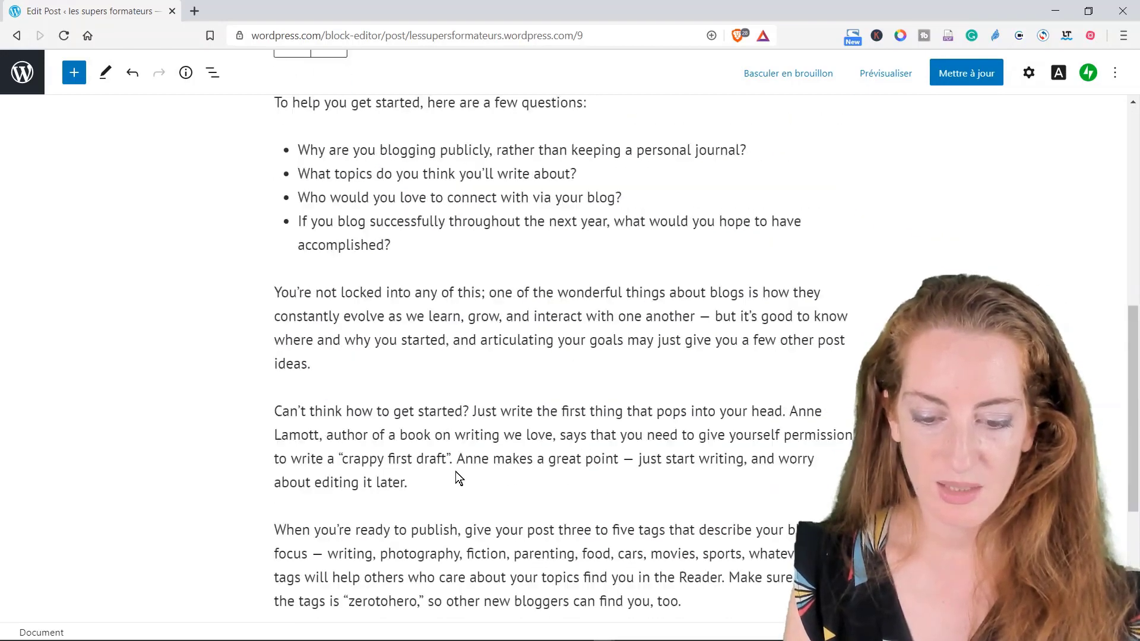
left_click(966, 72)
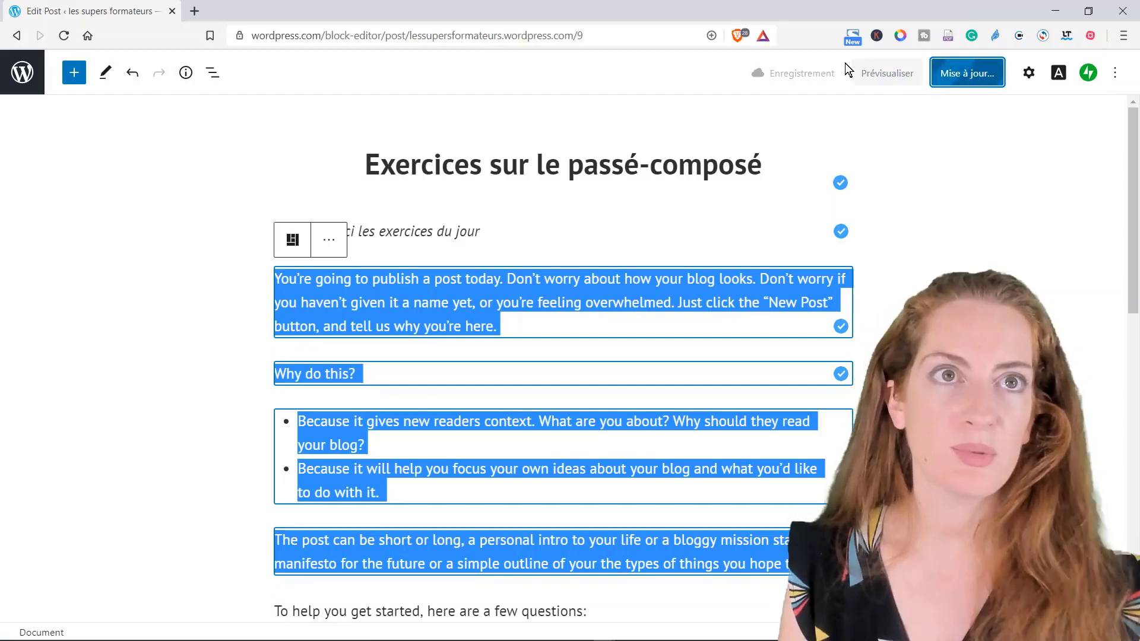
Preview the passé-composé post in Desktop size, close the preview and return to the posts list.
left_click(872, 78)
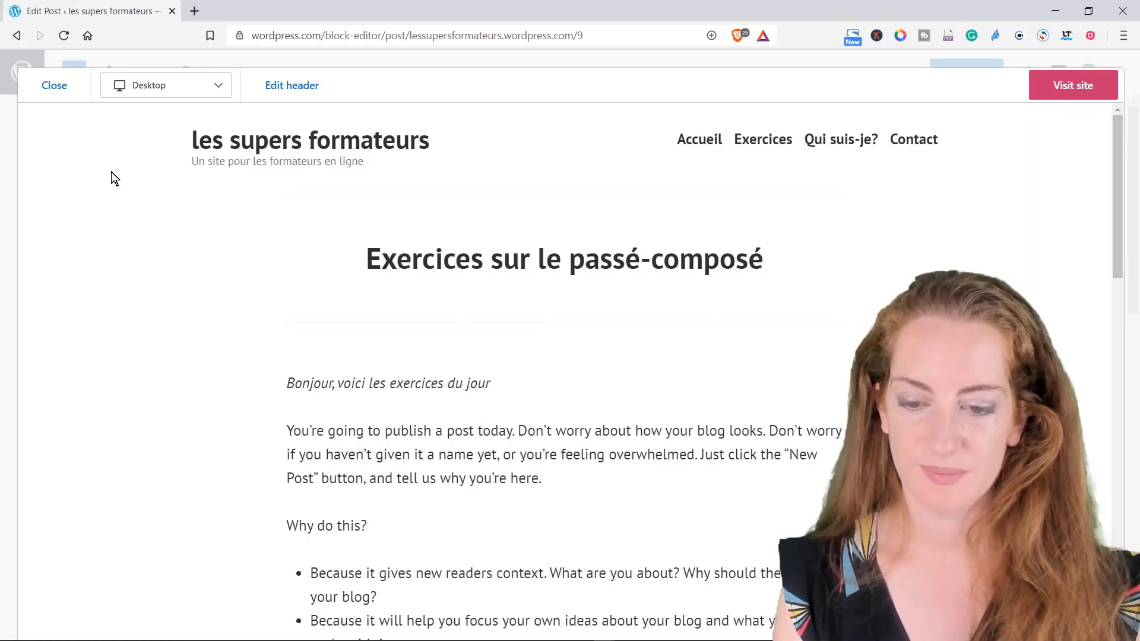
left_click(50, 87)
left_click(207, 364)
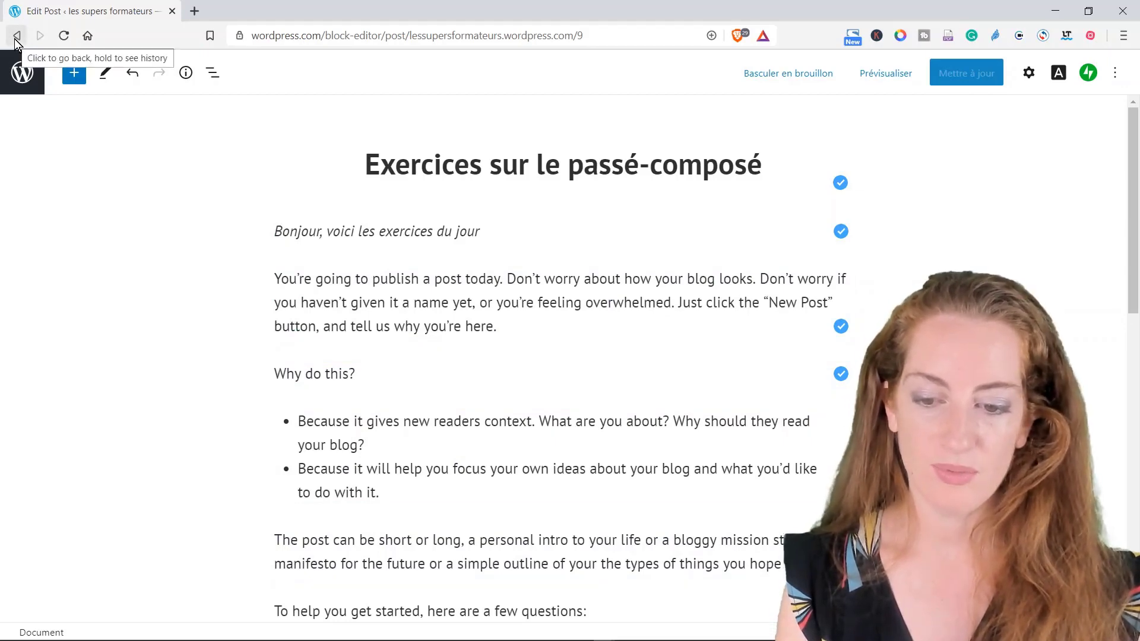
left_click(21, 74)
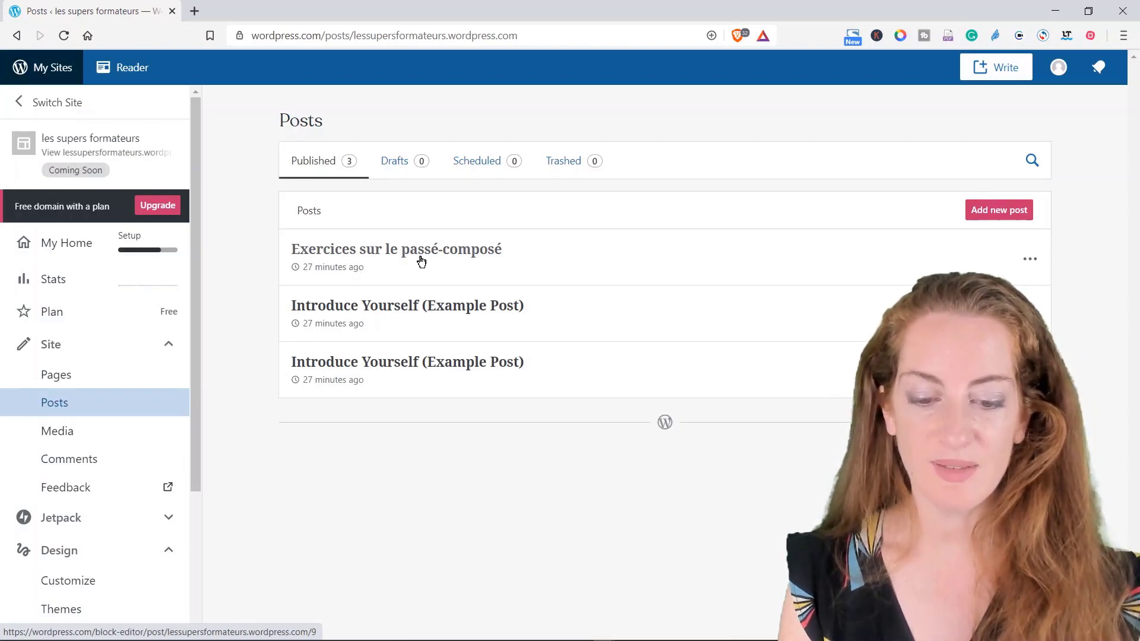
Retitle the second post in the list "Exercices sur le futur", update it and return to the posts list.
left_click(410, 305)
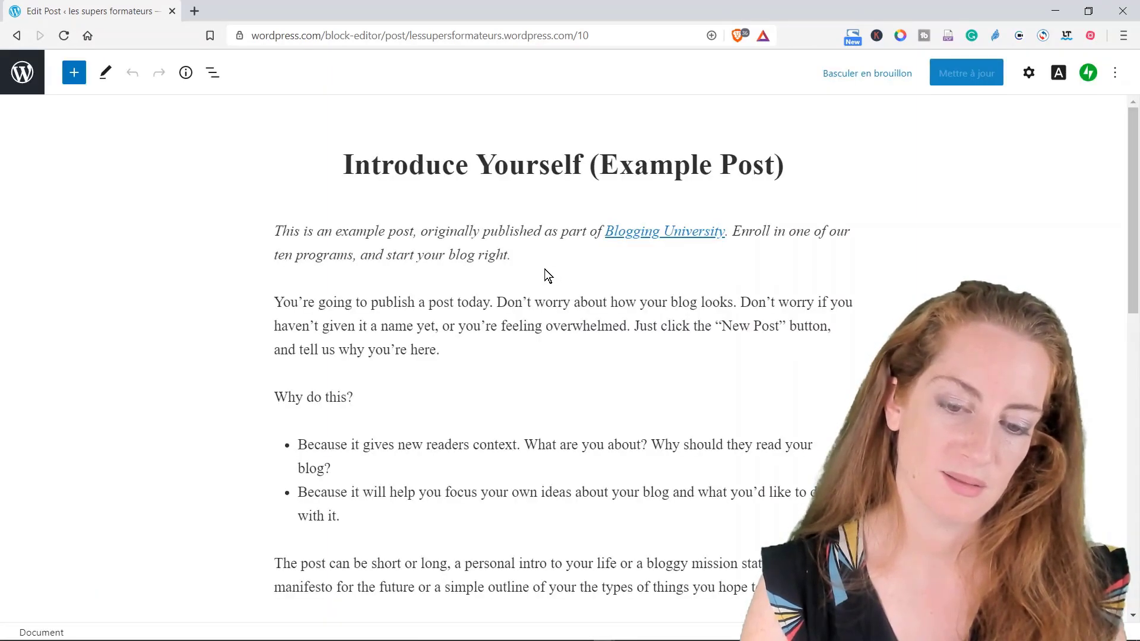
left_click_drag(348, 164, 779, 164)
type("Exerc")
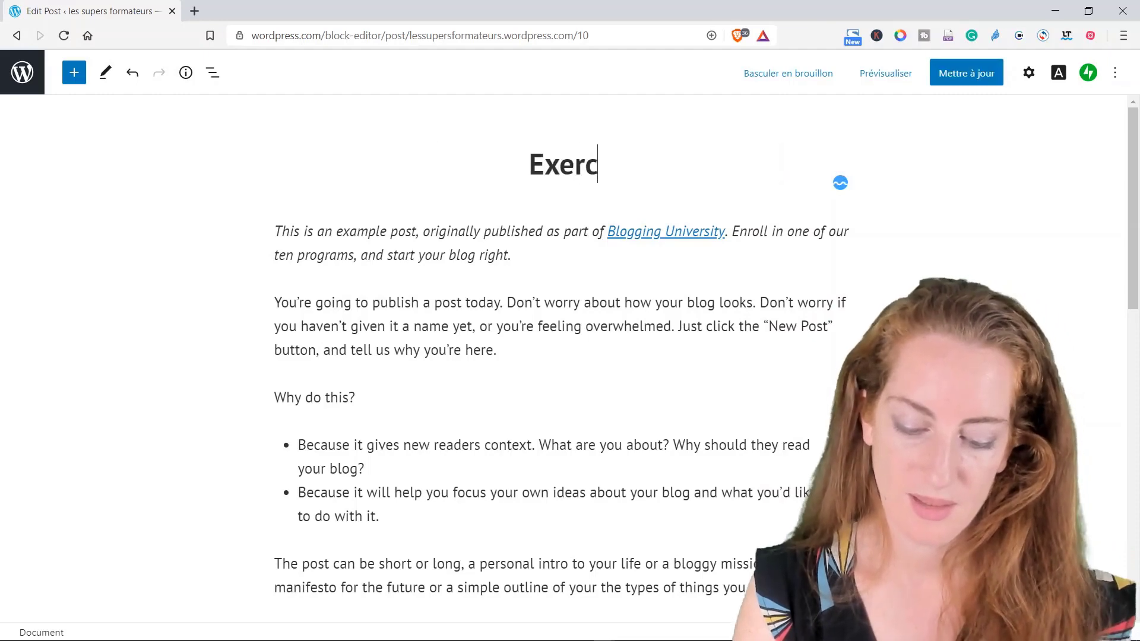
type("ice sur le futur")
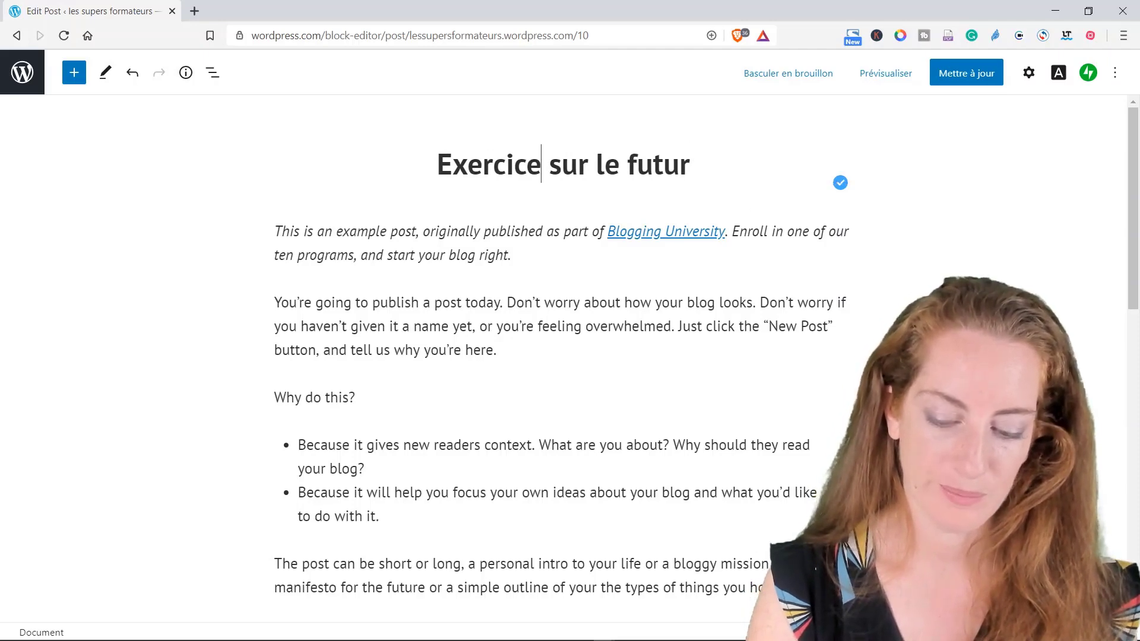
type("s")
left_click(969, 76)
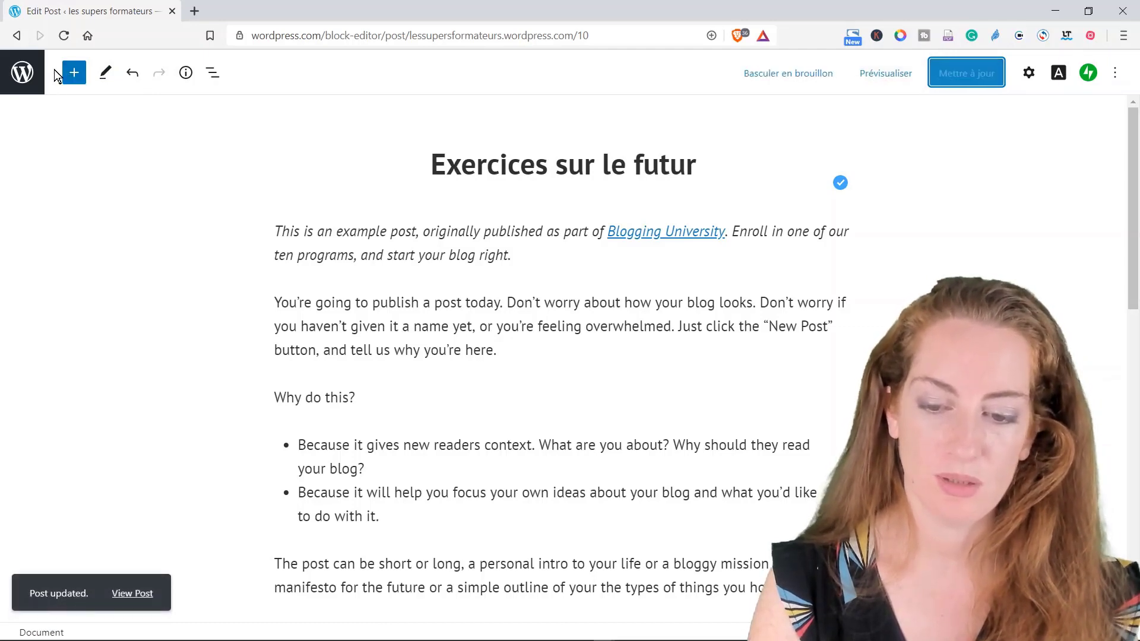
left_click(22, 72)
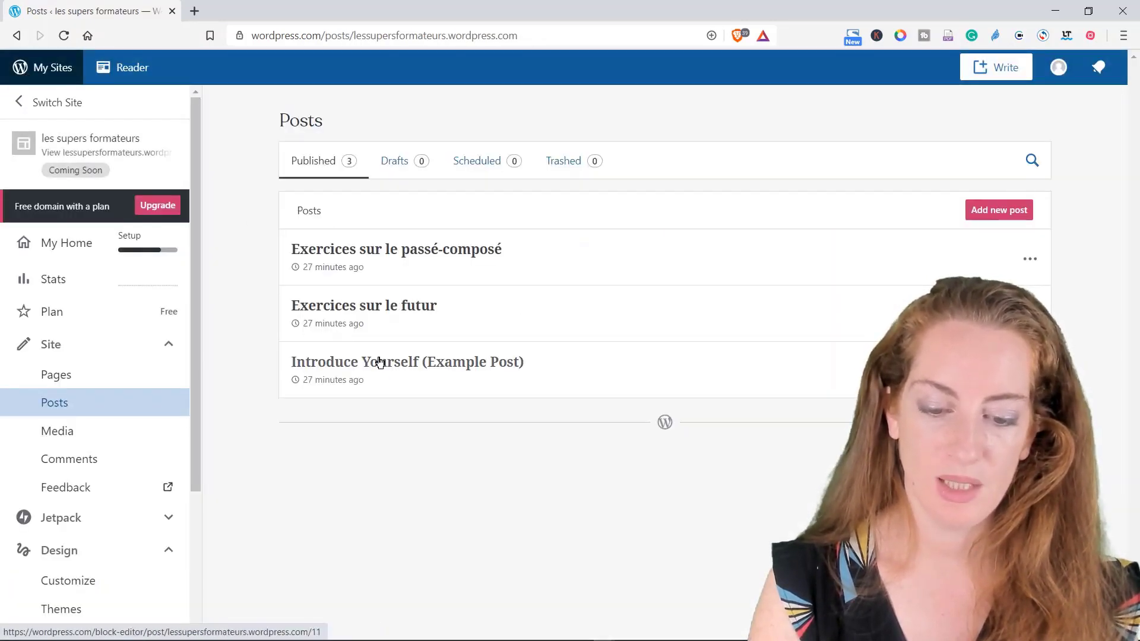
Retitle the remaining example post "Exercices sur le passé", update it and return to the posts list.
left_click(380, 363)
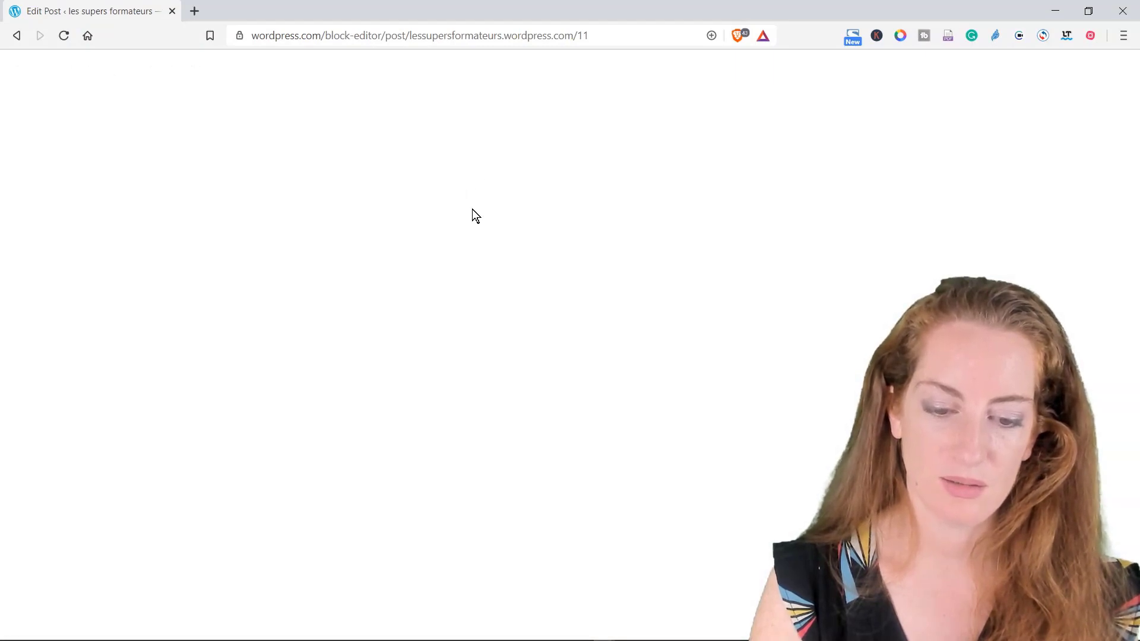
left_click_drag(778, 165, 348, 164)
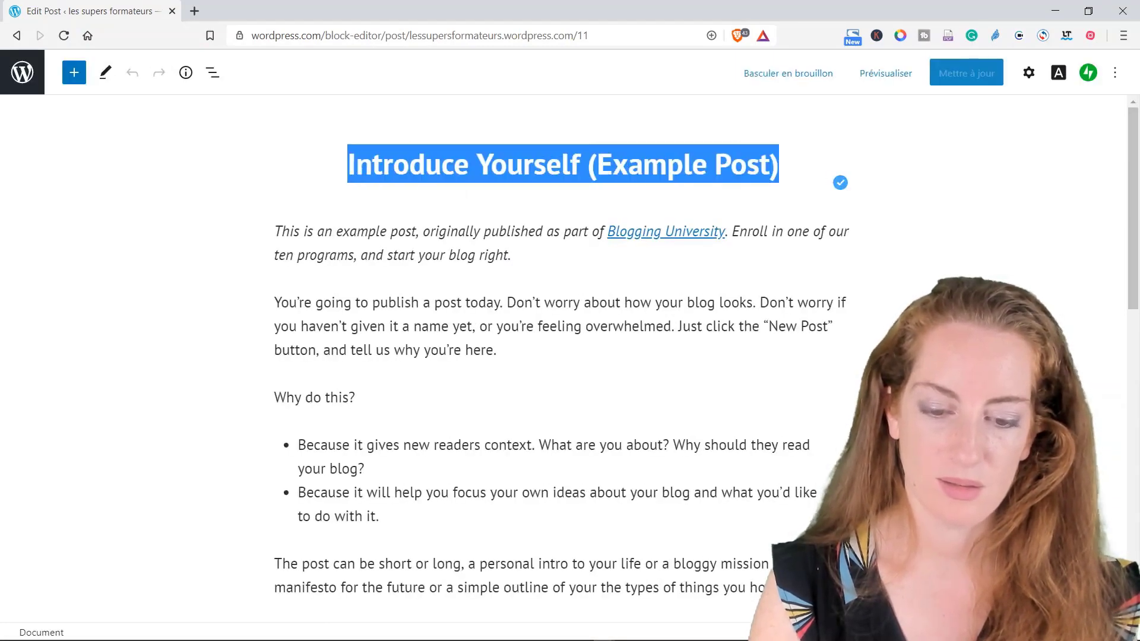
type("Exercic")
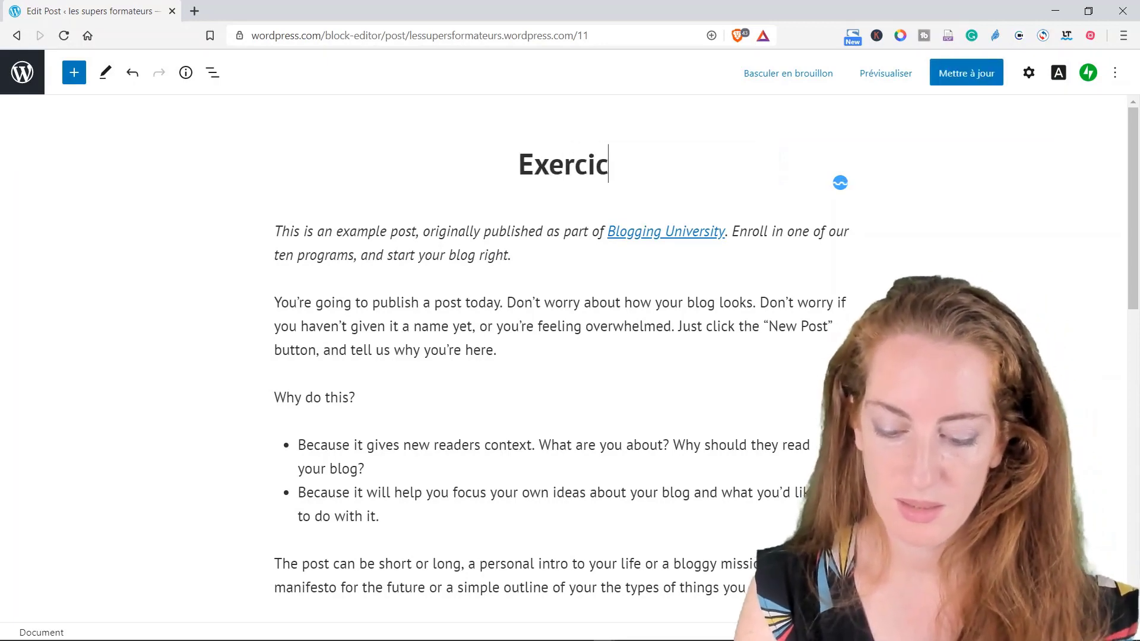
type("es sur le passé")
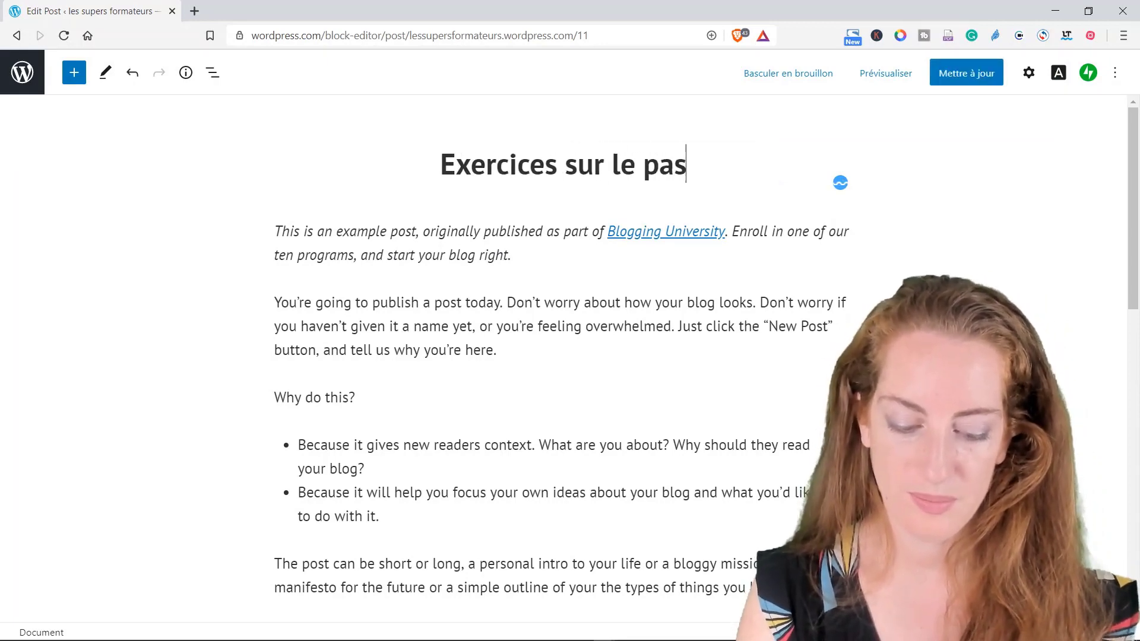
left_click(953, 84)
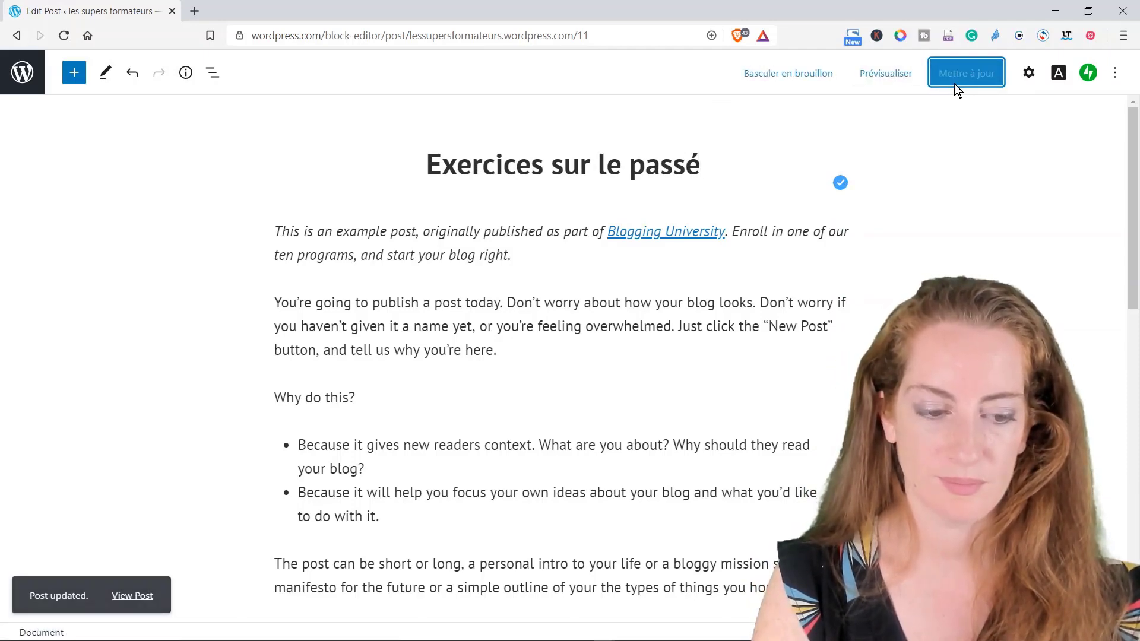
left_click(22, 72)
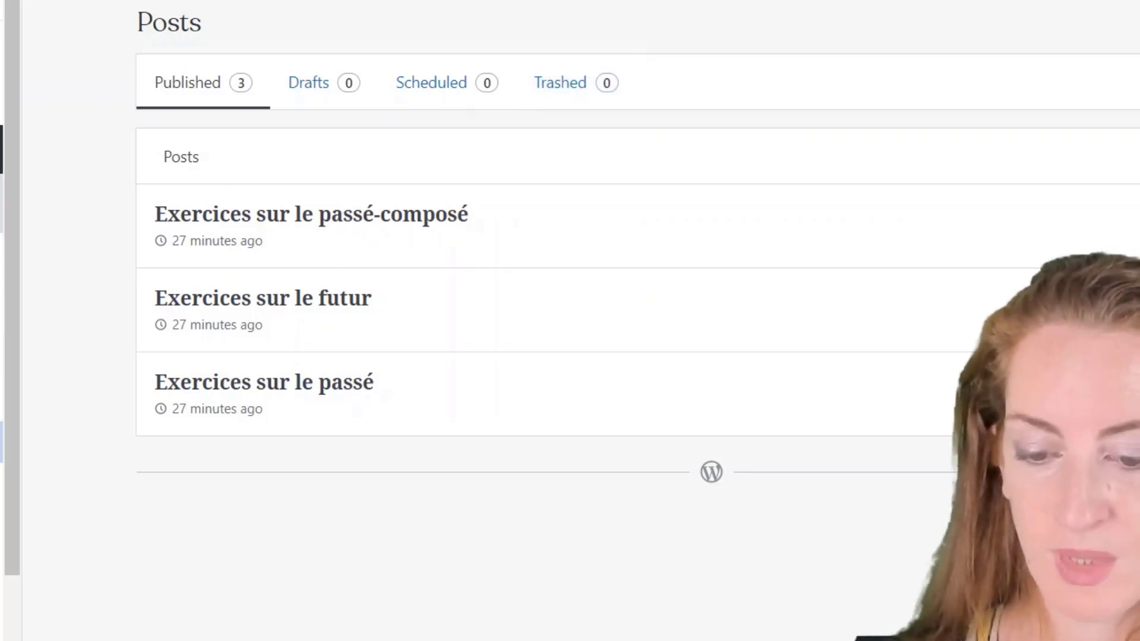
Visit the site from its home dashboard and view the homepage down to the latest blog posts.
left_click(66, 243)
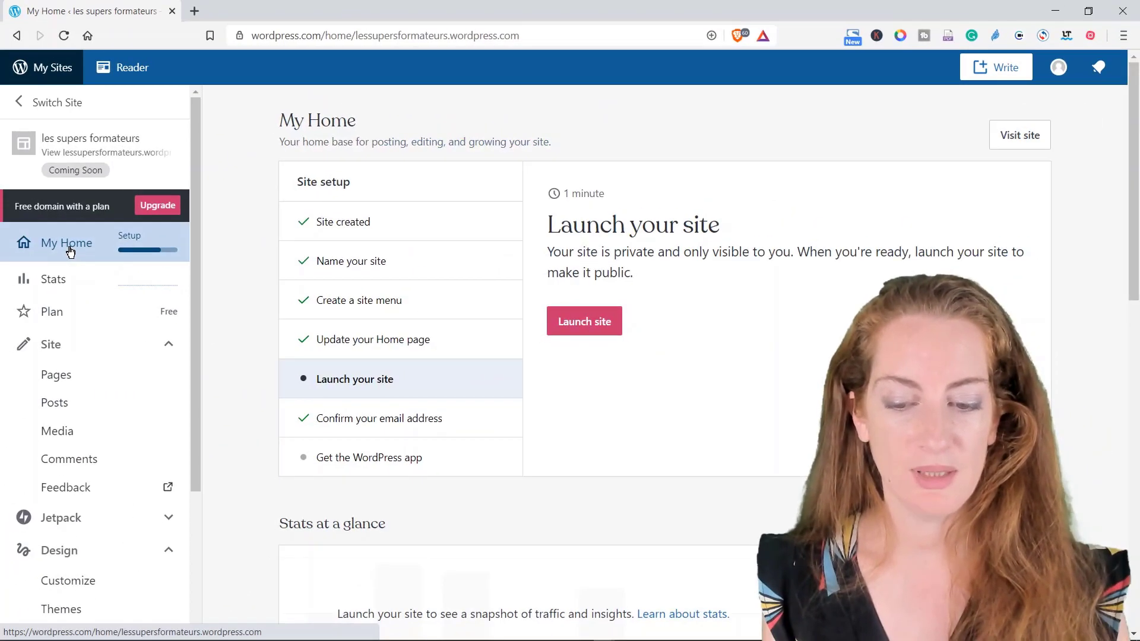
left_click(1007, 140)
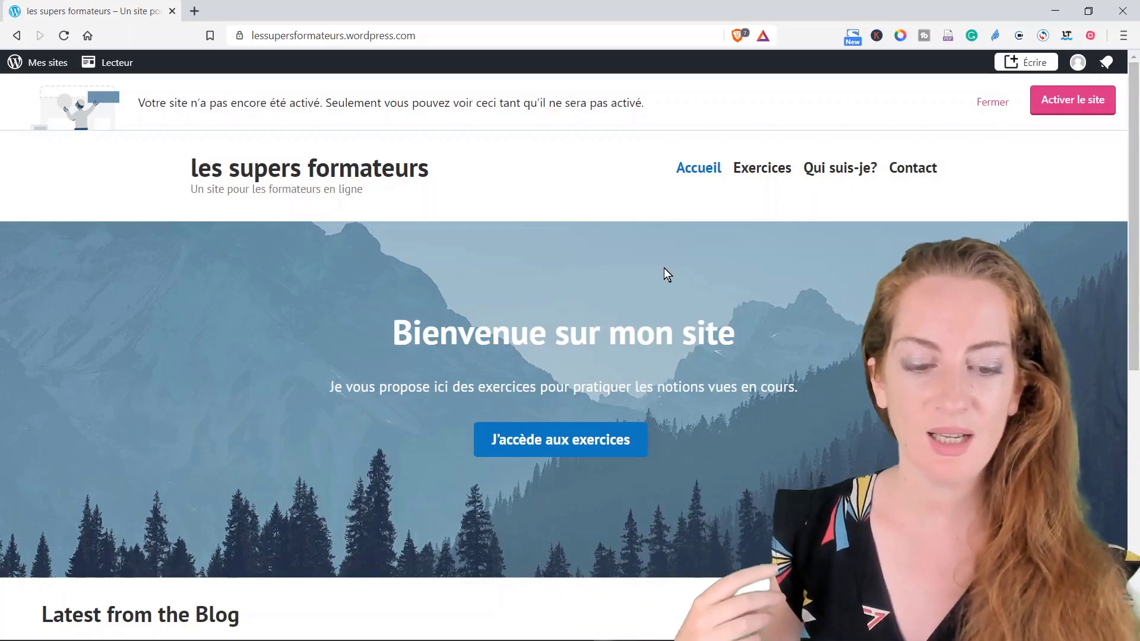
scroll(664, 268, "down", 5)
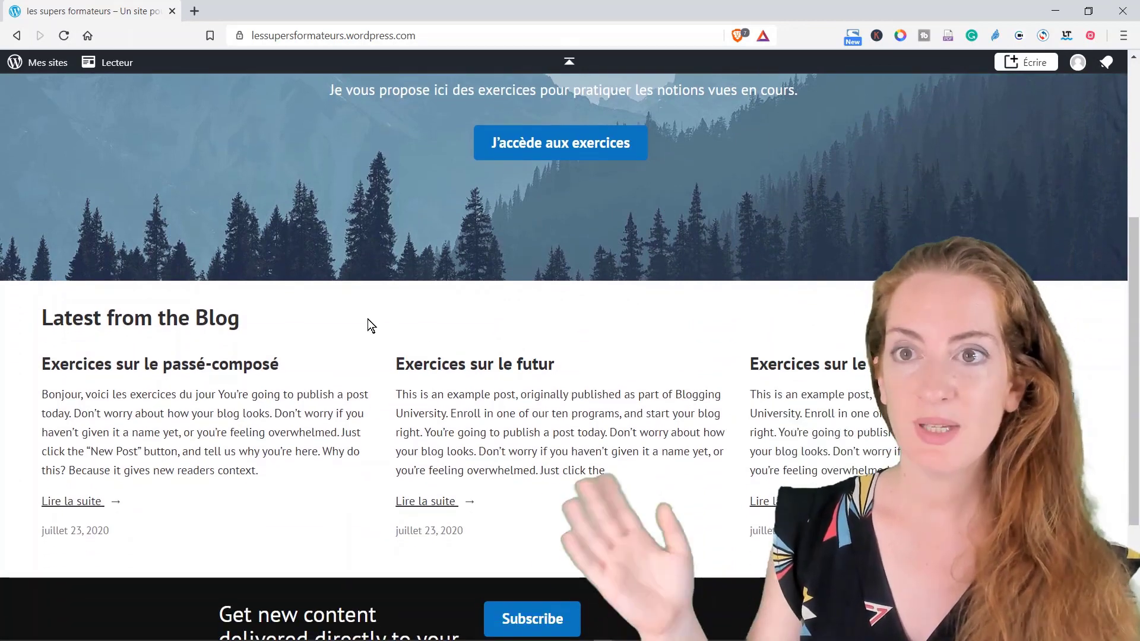